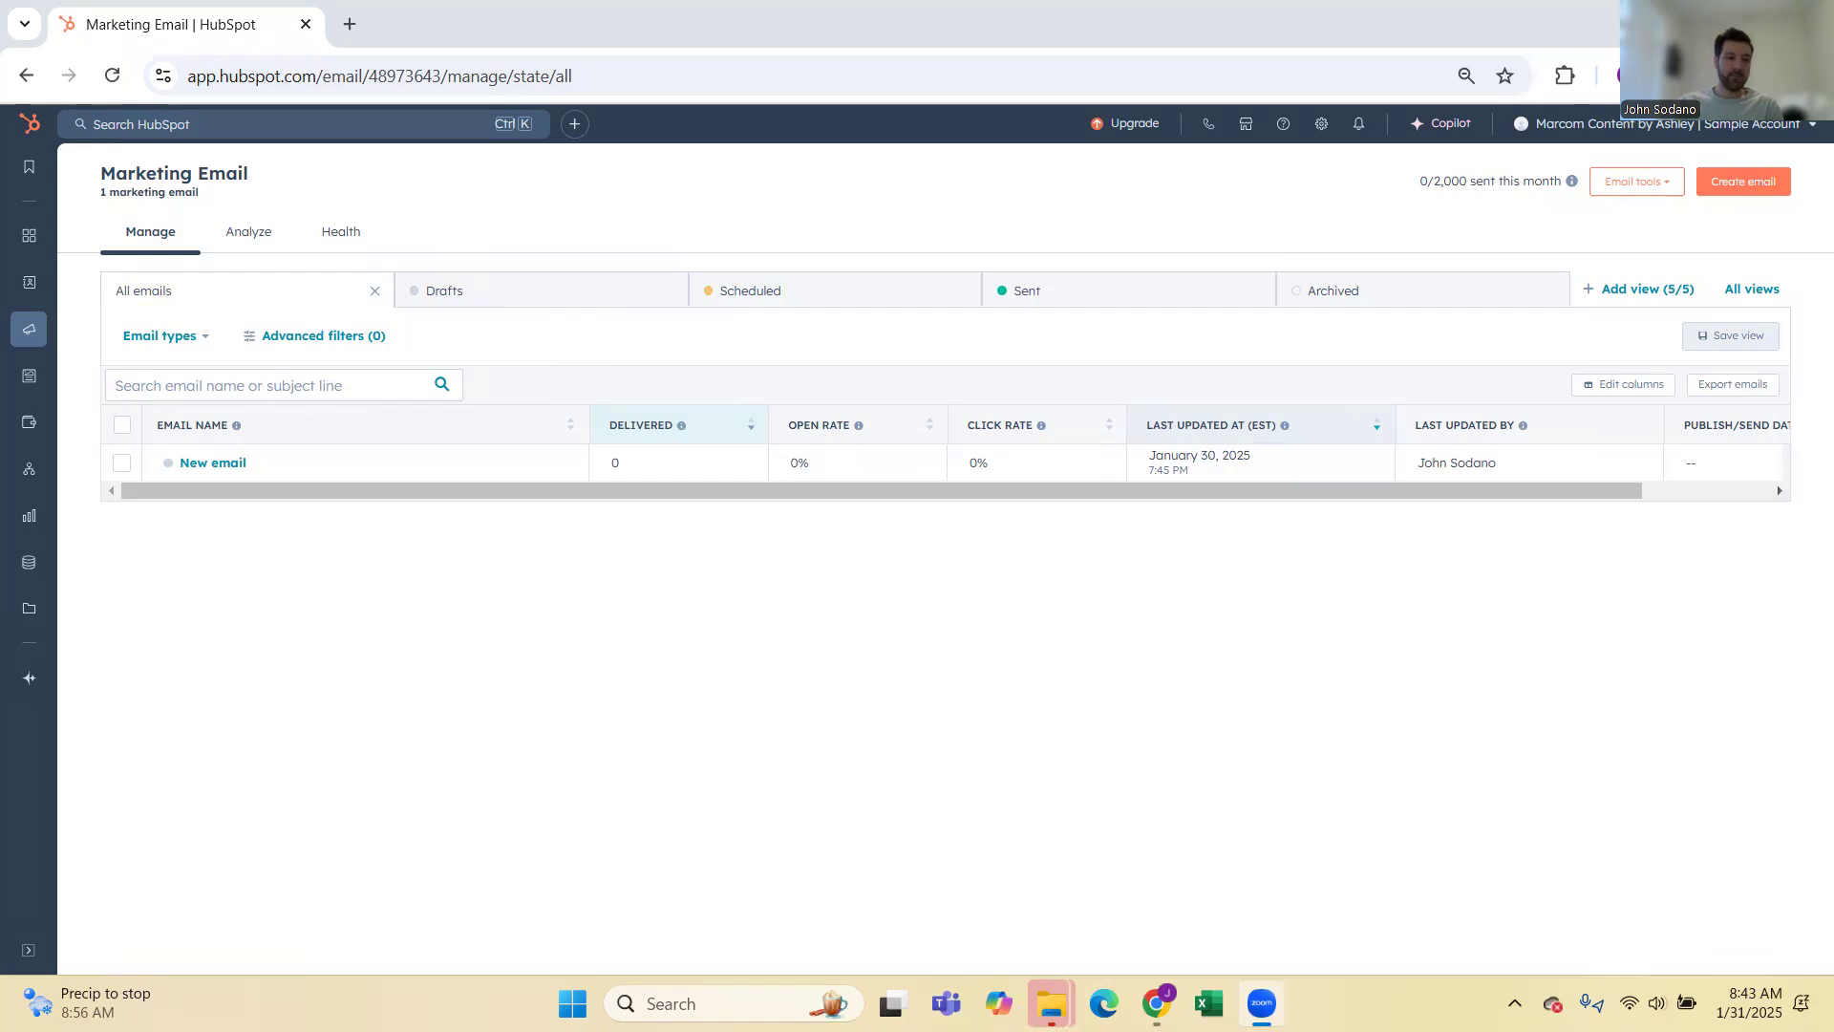
{"action": "mouse_move", "coordinate": [36, 334]}
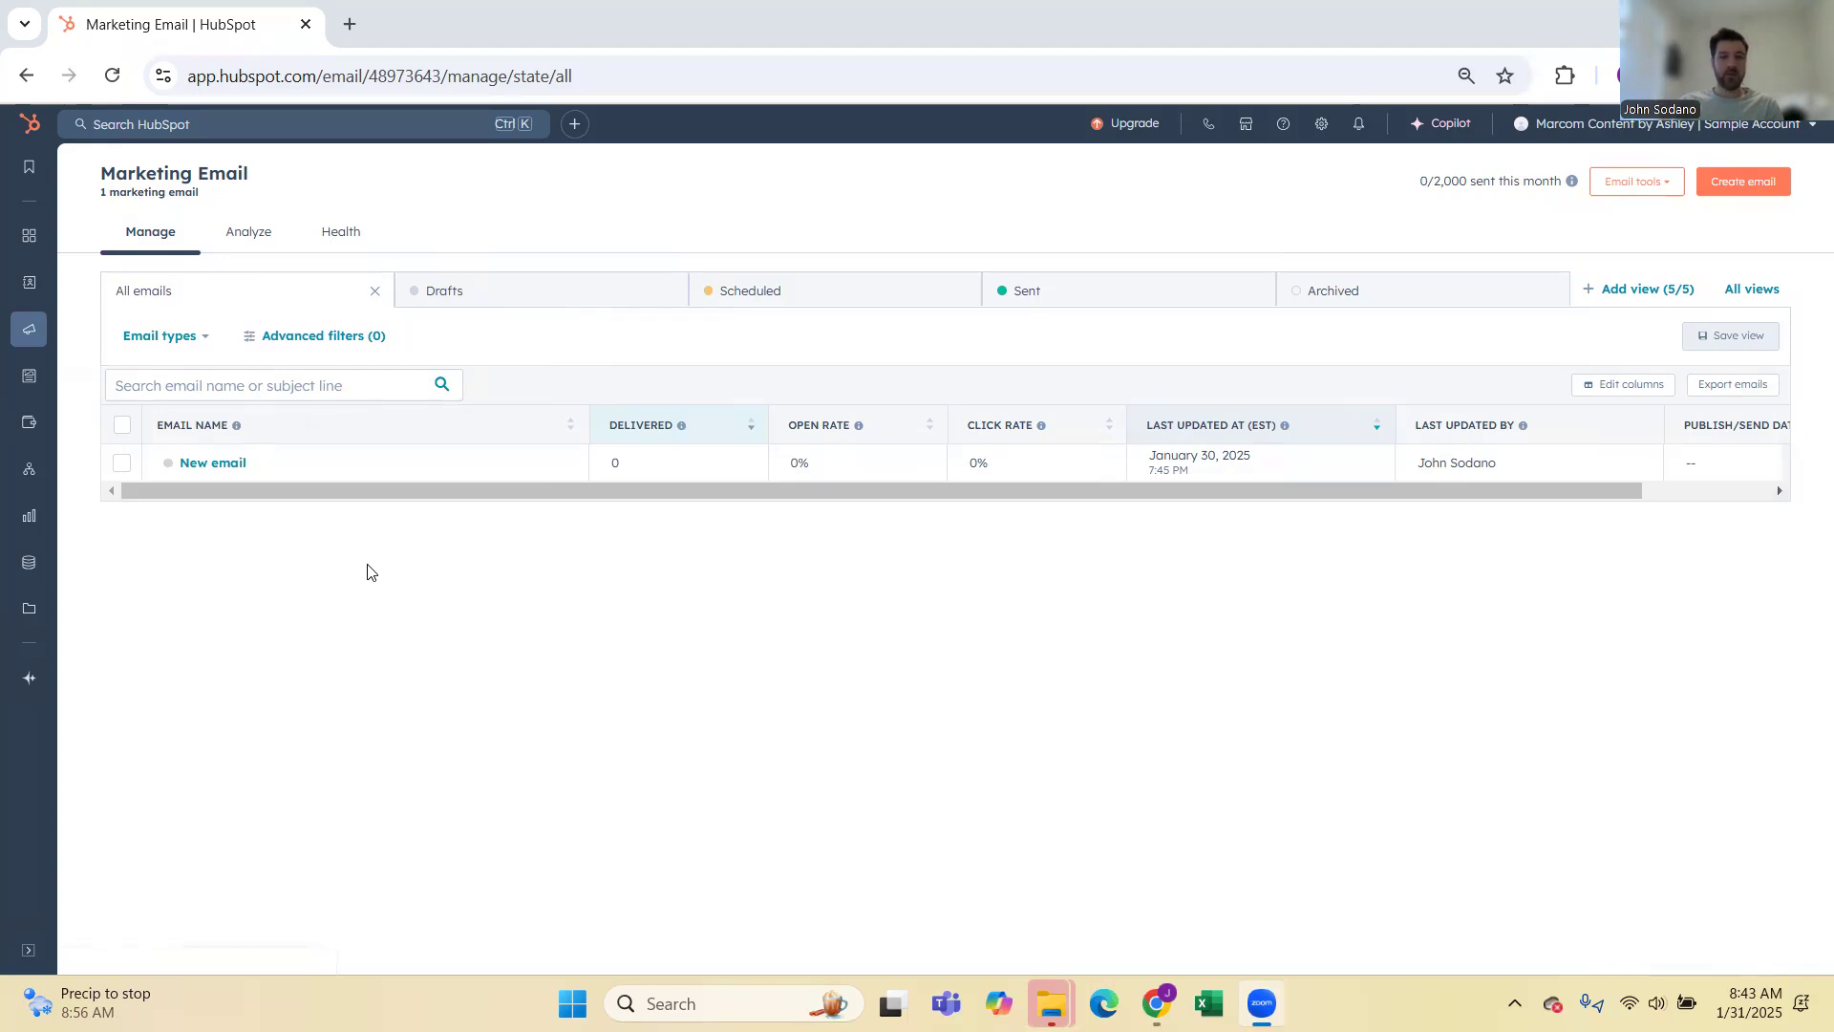
{"action": "mouse_move", "coordinate": [263, 466]}
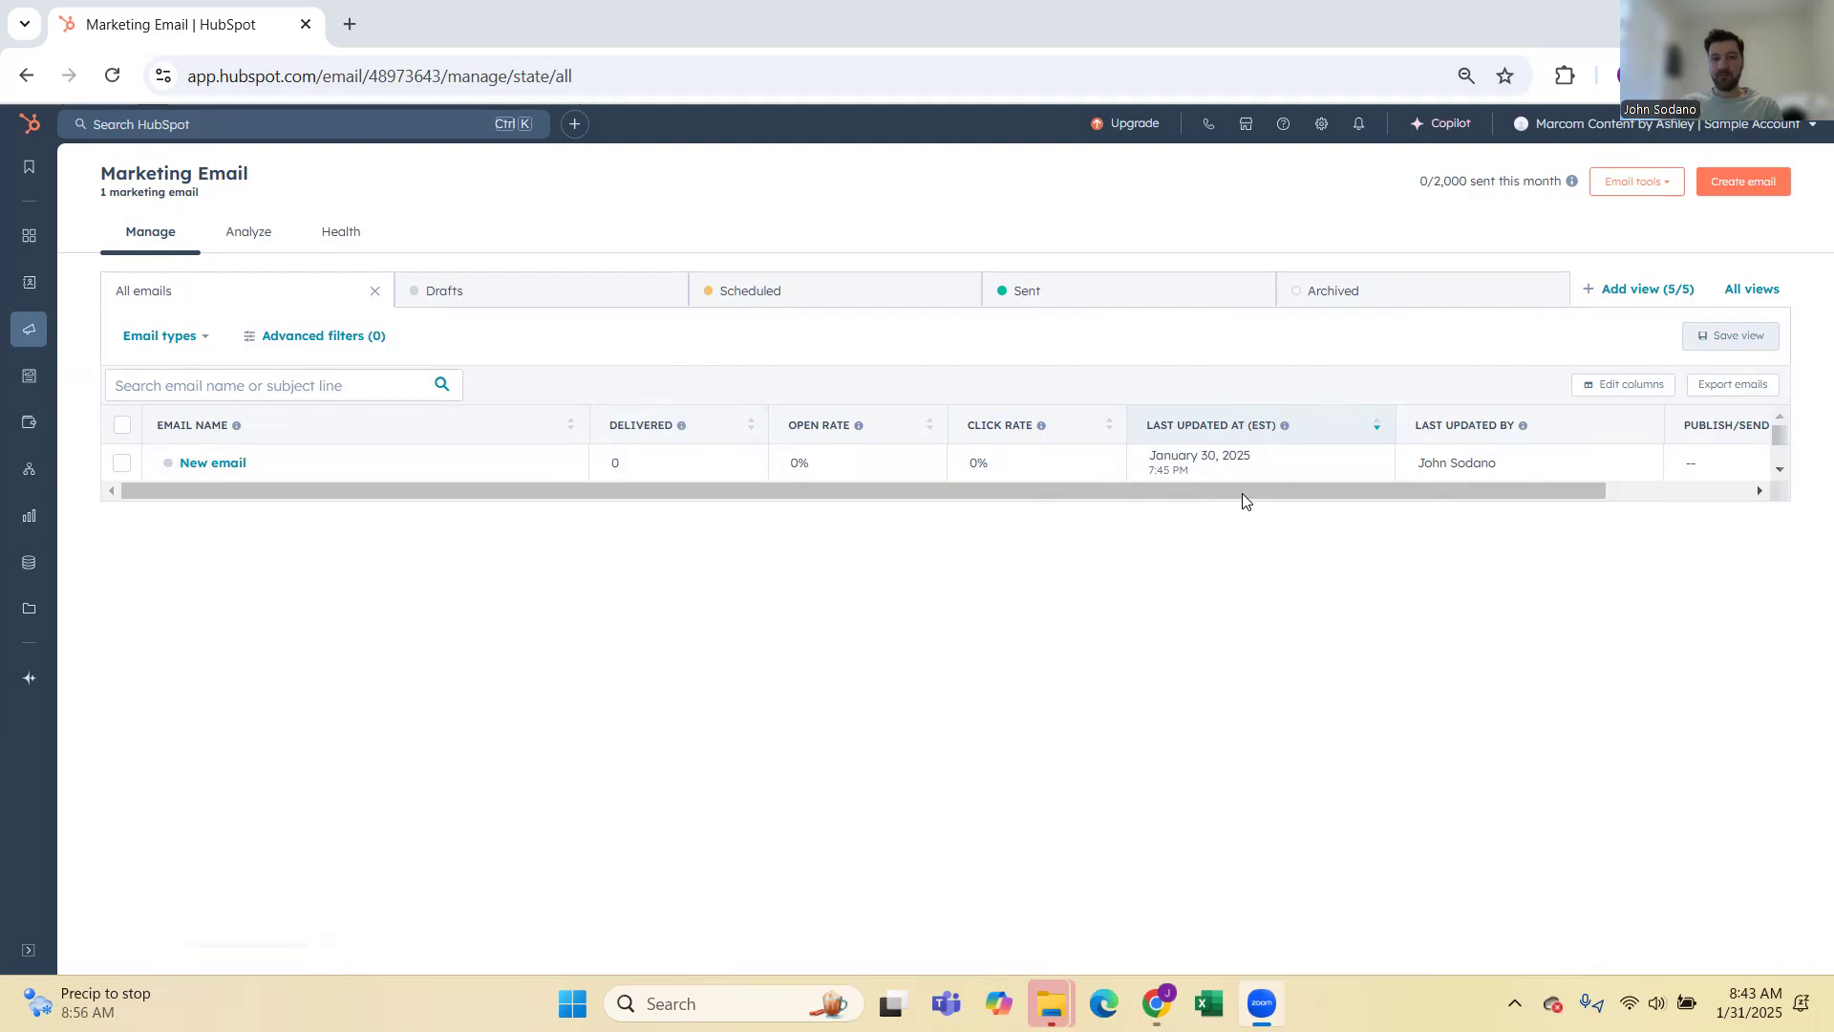
{"action": "scroll", "coordinate": [1356, 491], "scroll_direction": "right", "scroll_amount": 3}
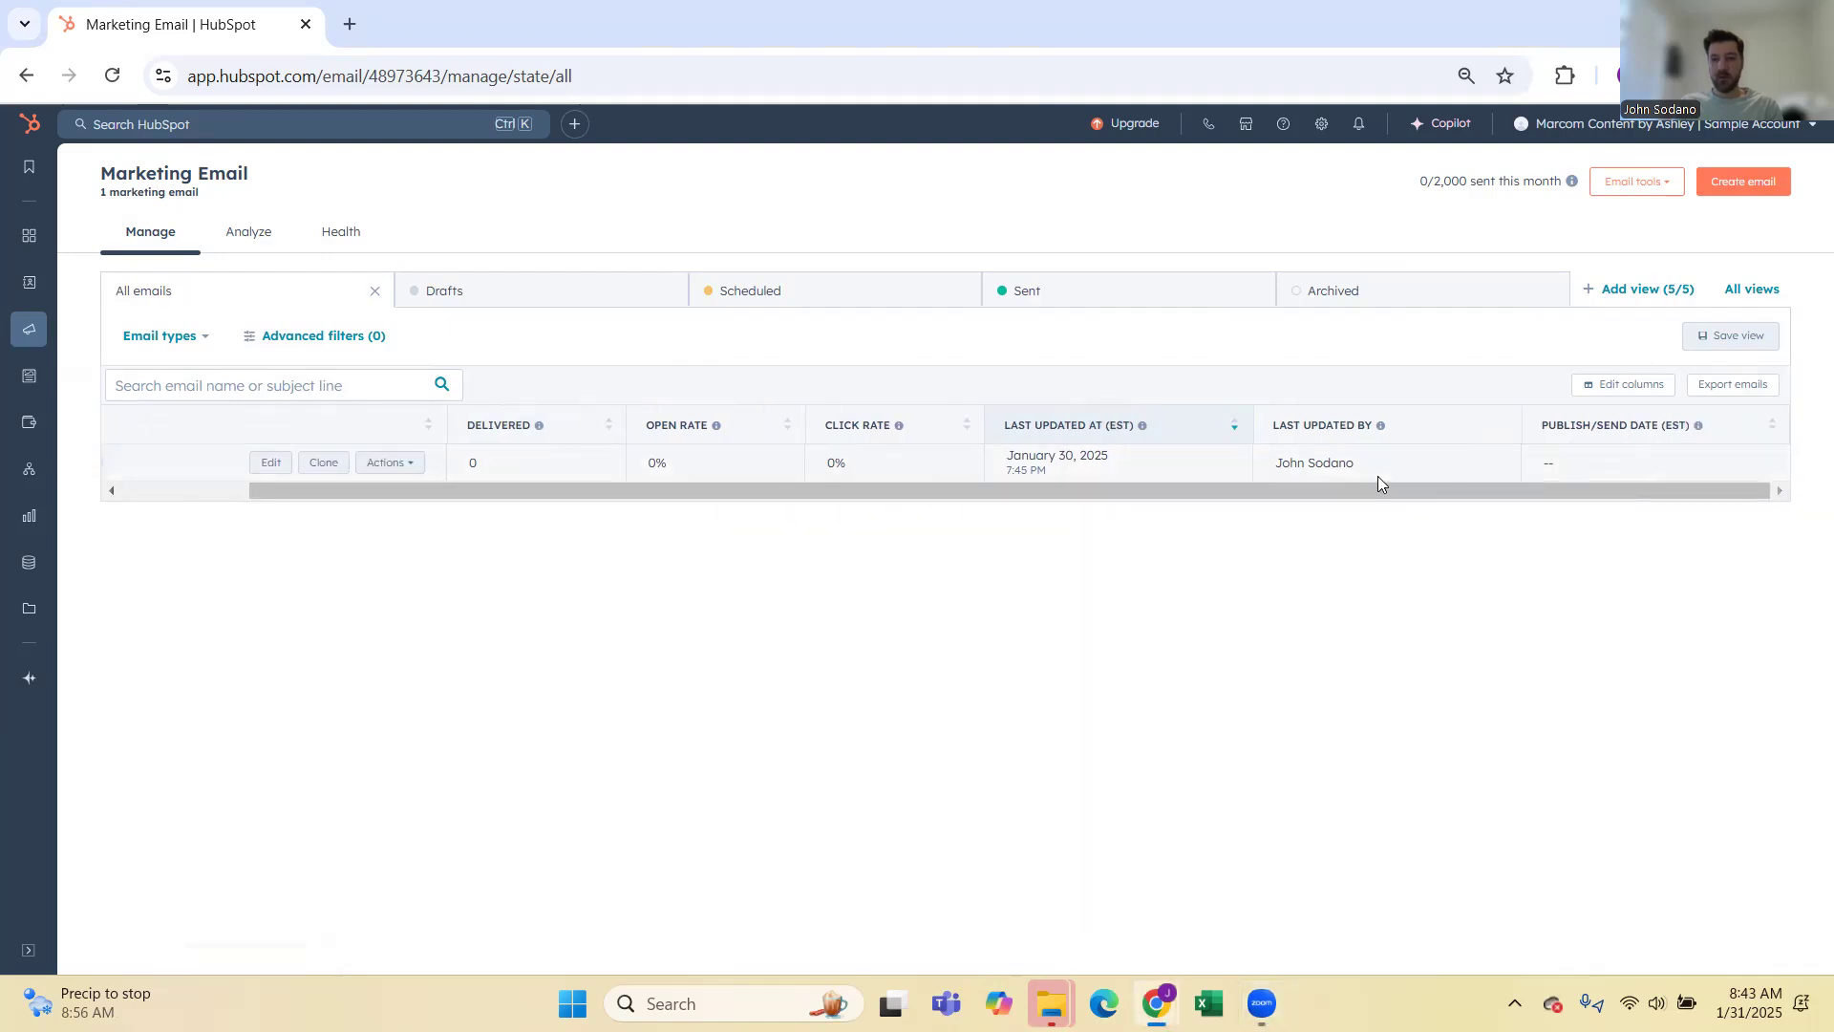
{"action": "scroll", "coordinate": [1574, 502], "scroll_direction": "left", "scroll_amount": 3}
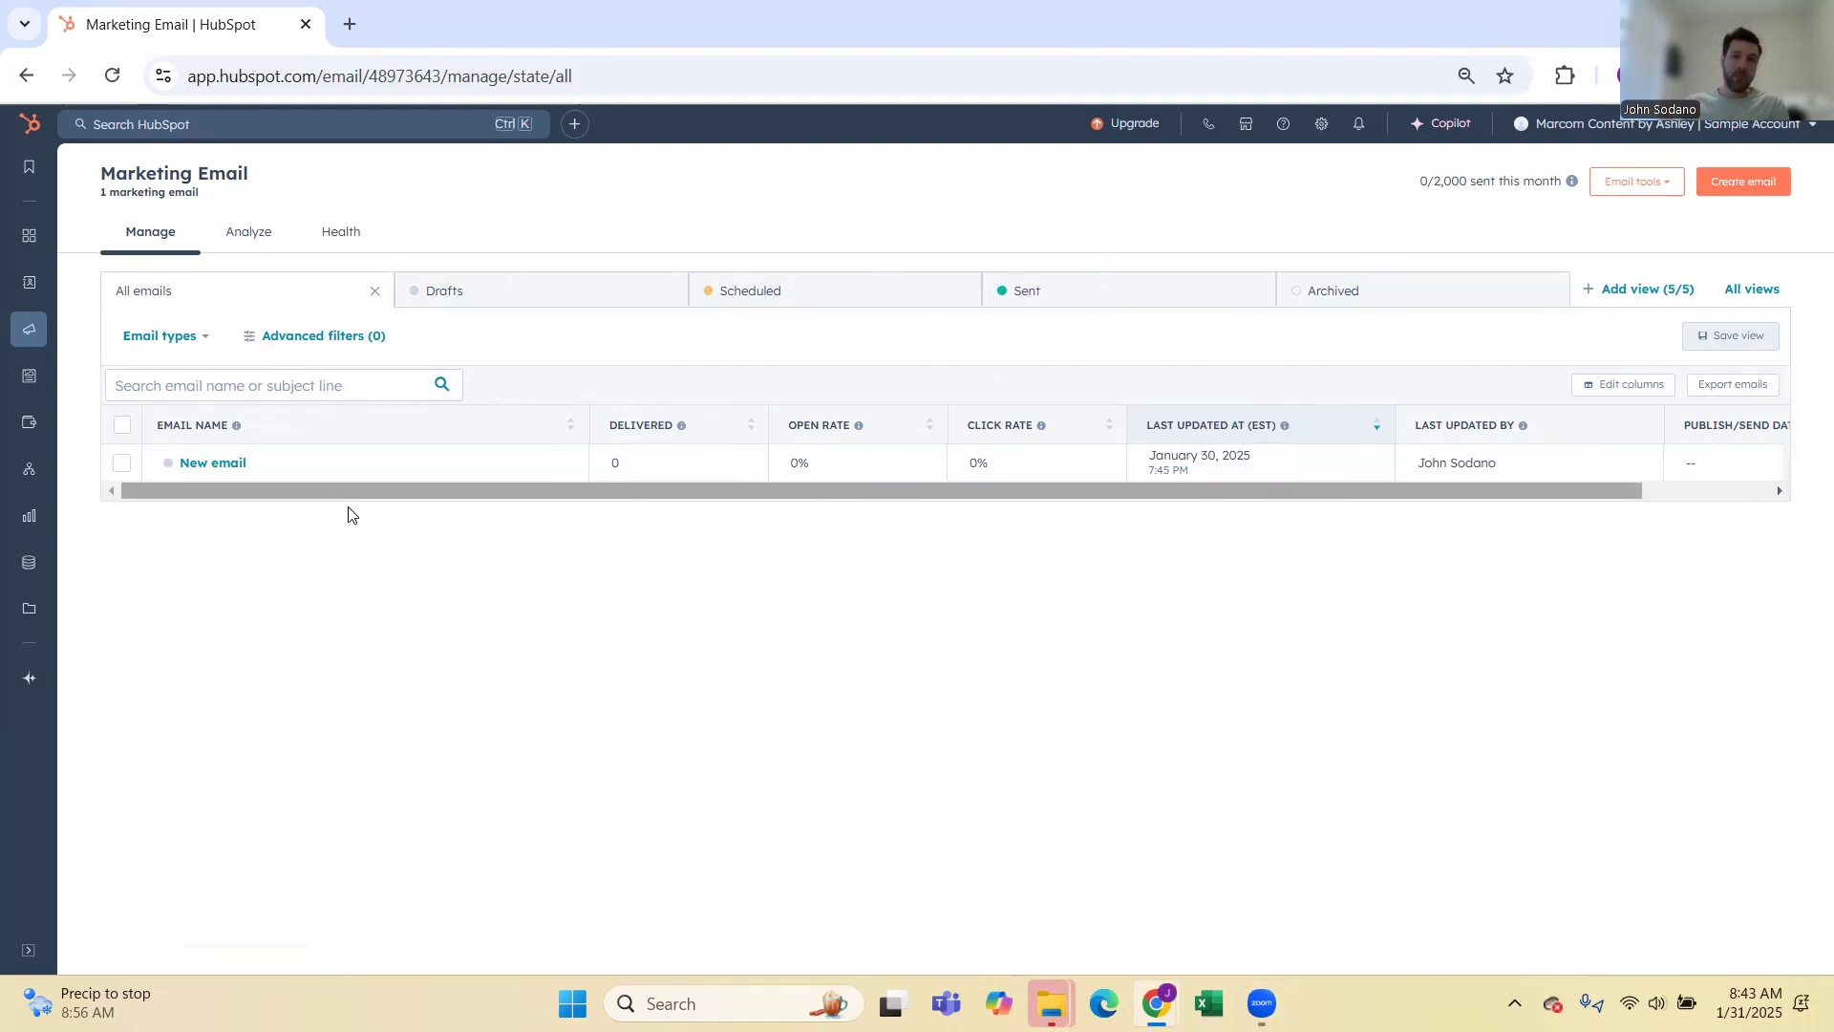
Step: Create a new regular marketing email based on the Newsletter template
{"action": "left_click", "coordinate": [1727, 190]}
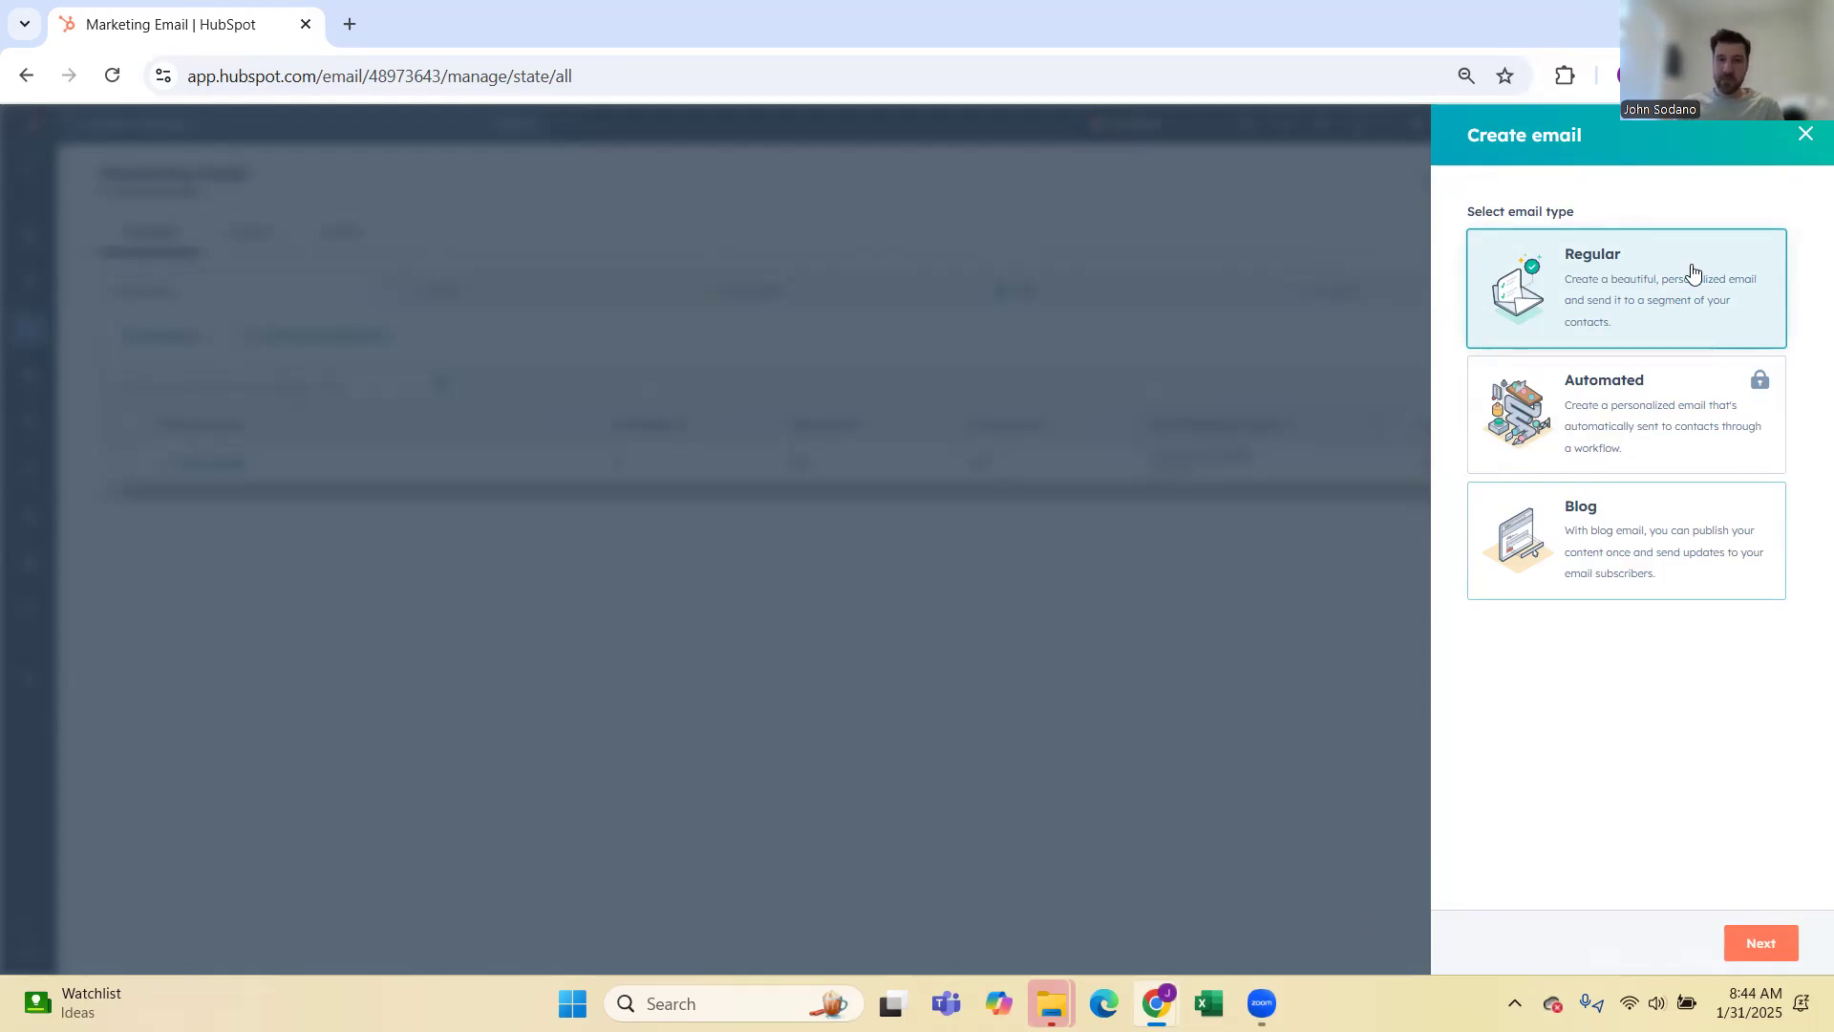
{"action": "left_click", "coordinate": [1770, 935]}
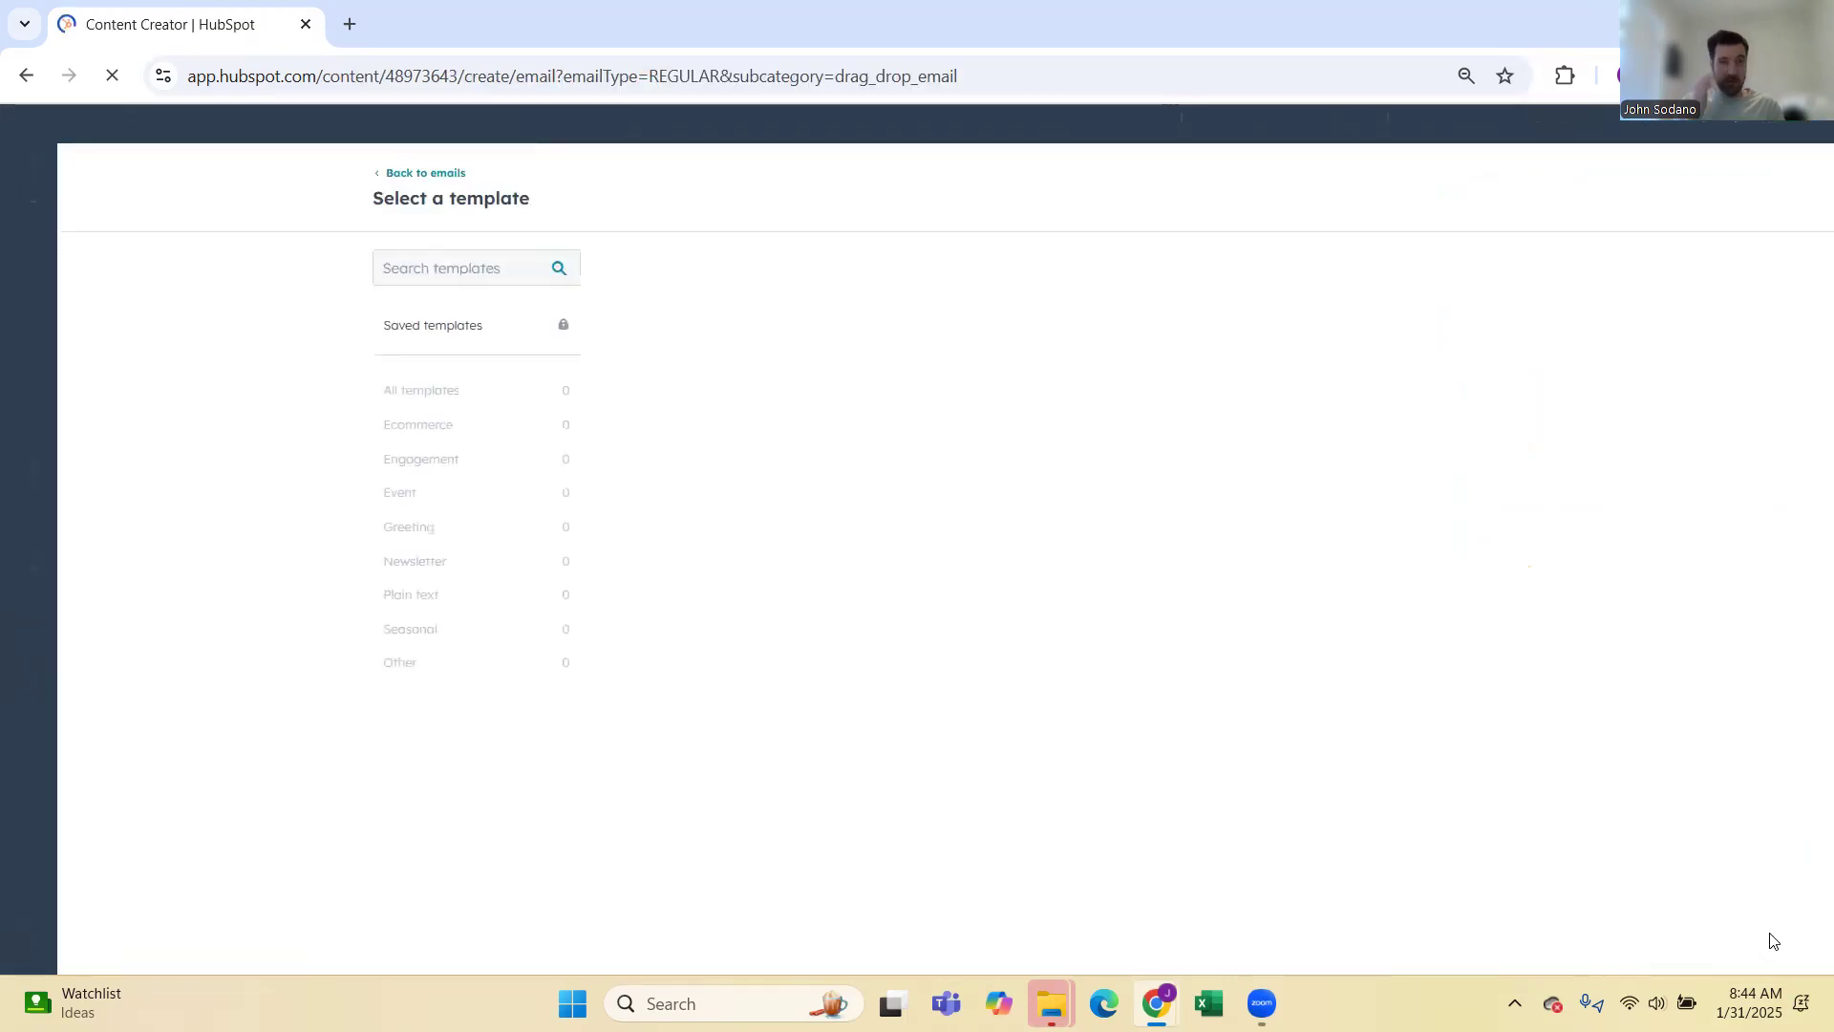
{"action": "mouse_move", "coordinate": [617, 759]}
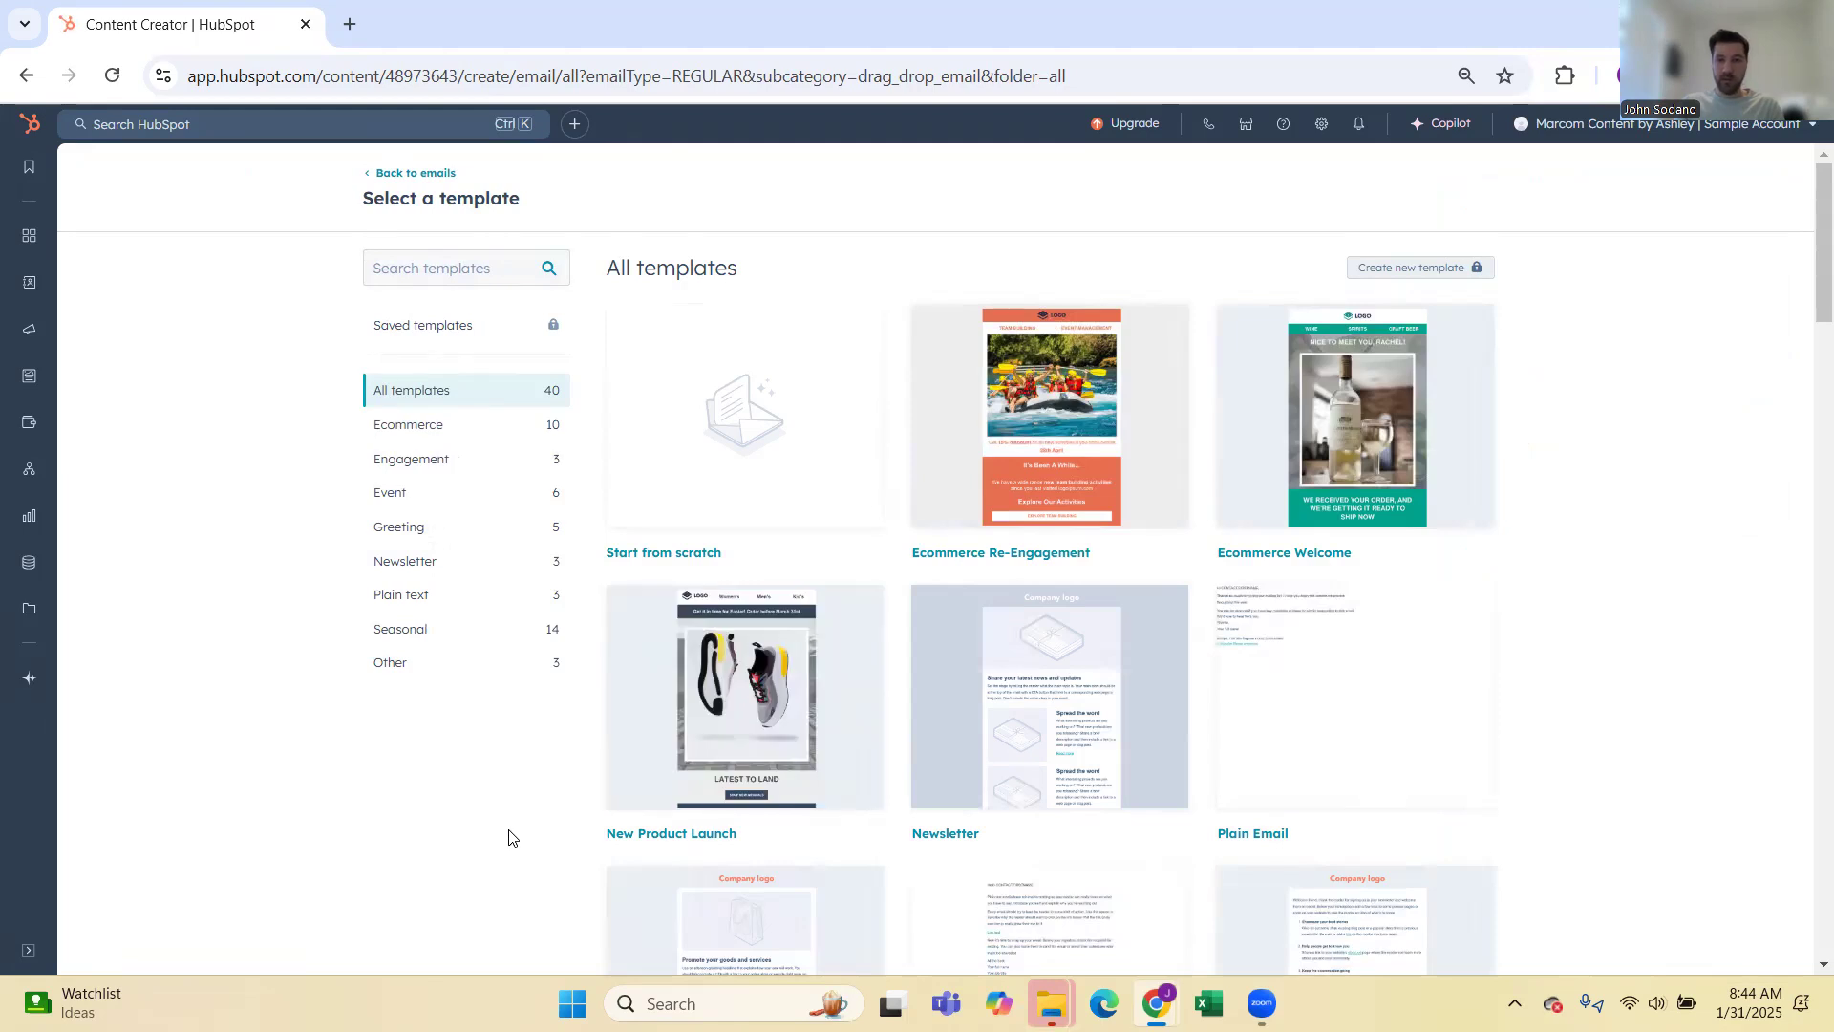
{"action": "mouse_move", "coordinate": [1287, 612]}
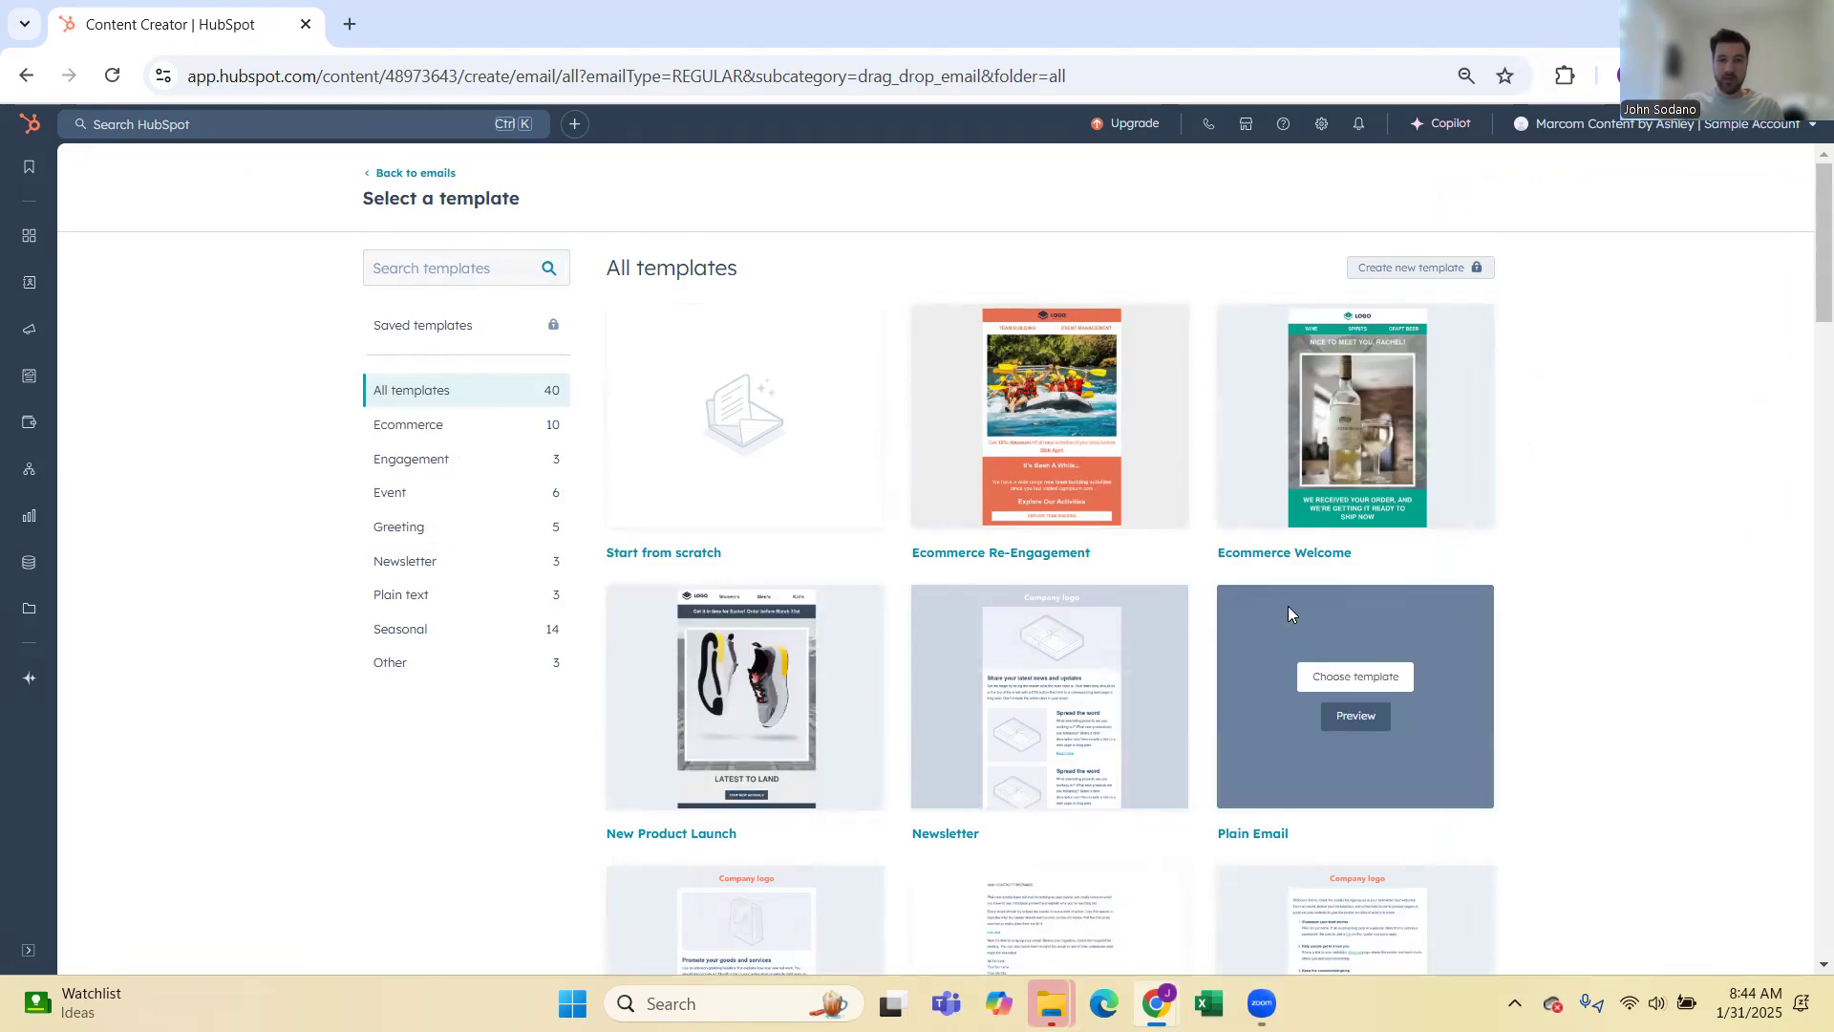
{"action": "scroll", "coordinate": [1288, 607], "scroll_direction": "down", "scroll_amount": 3}
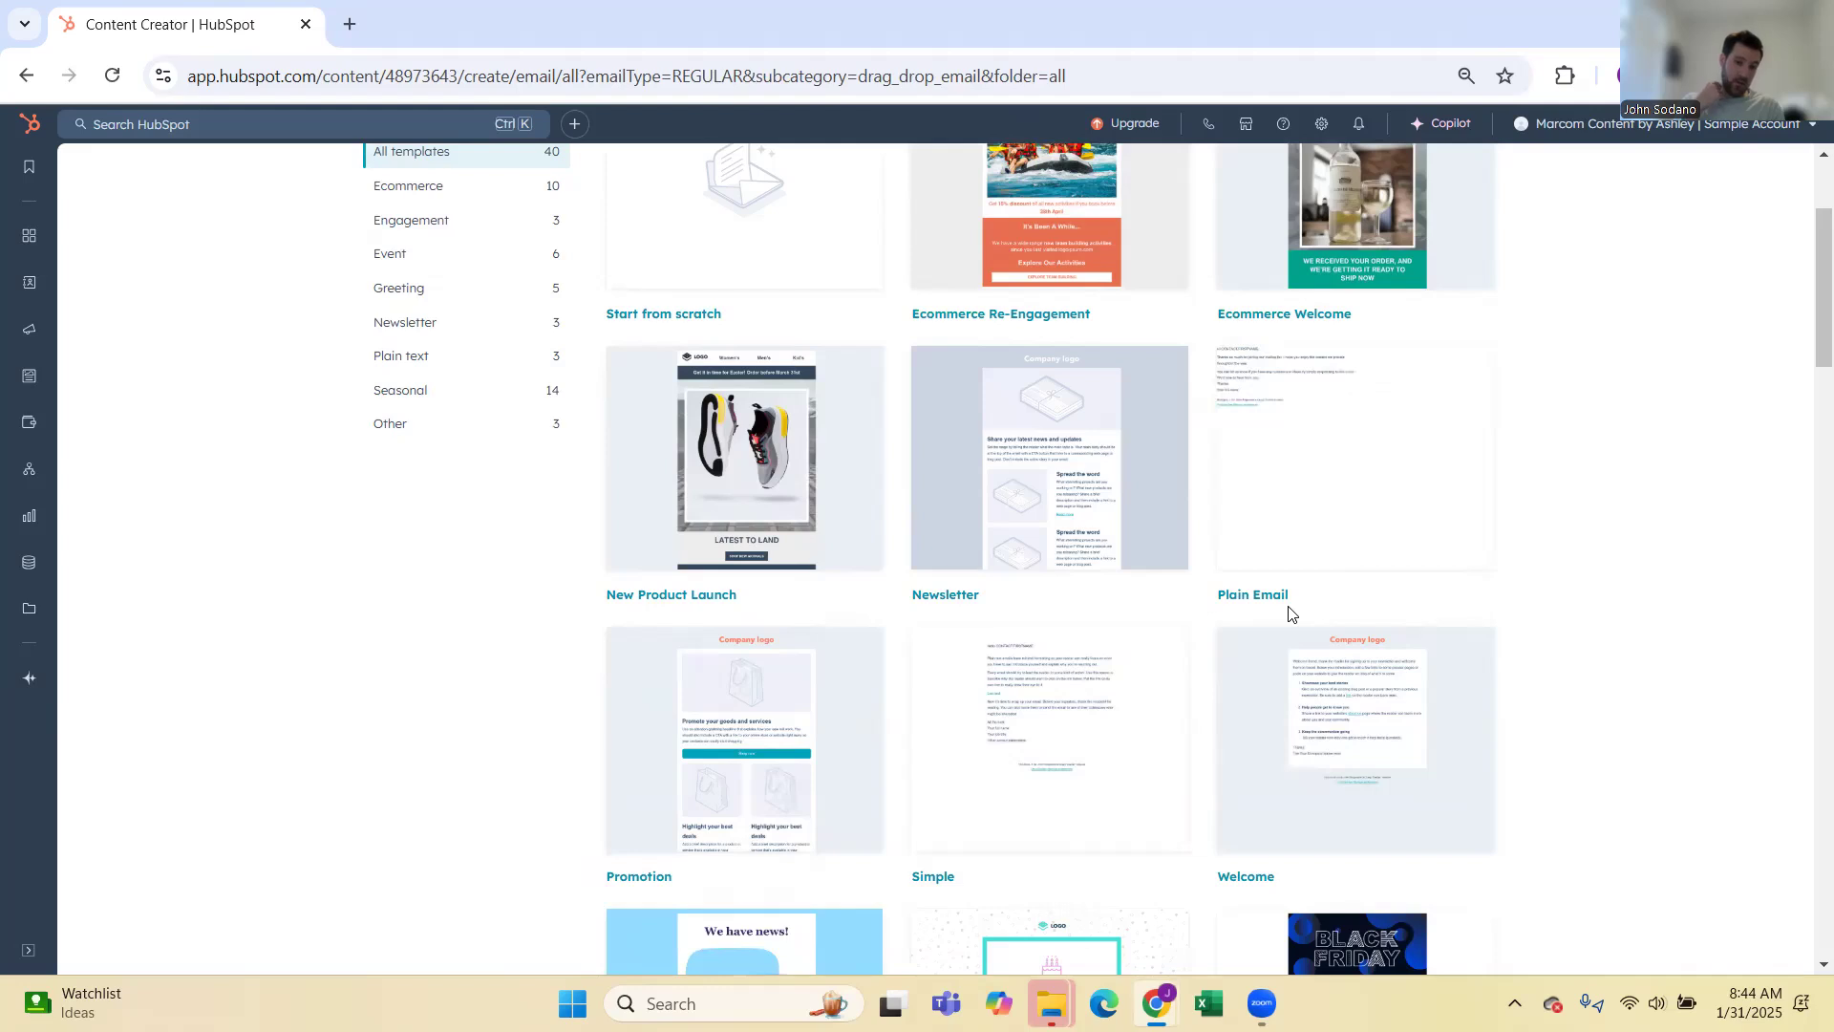
{"action": "scroll", "coordinate": [1069, 518], "scroll_direction": "down", "scroll_amount": 3}
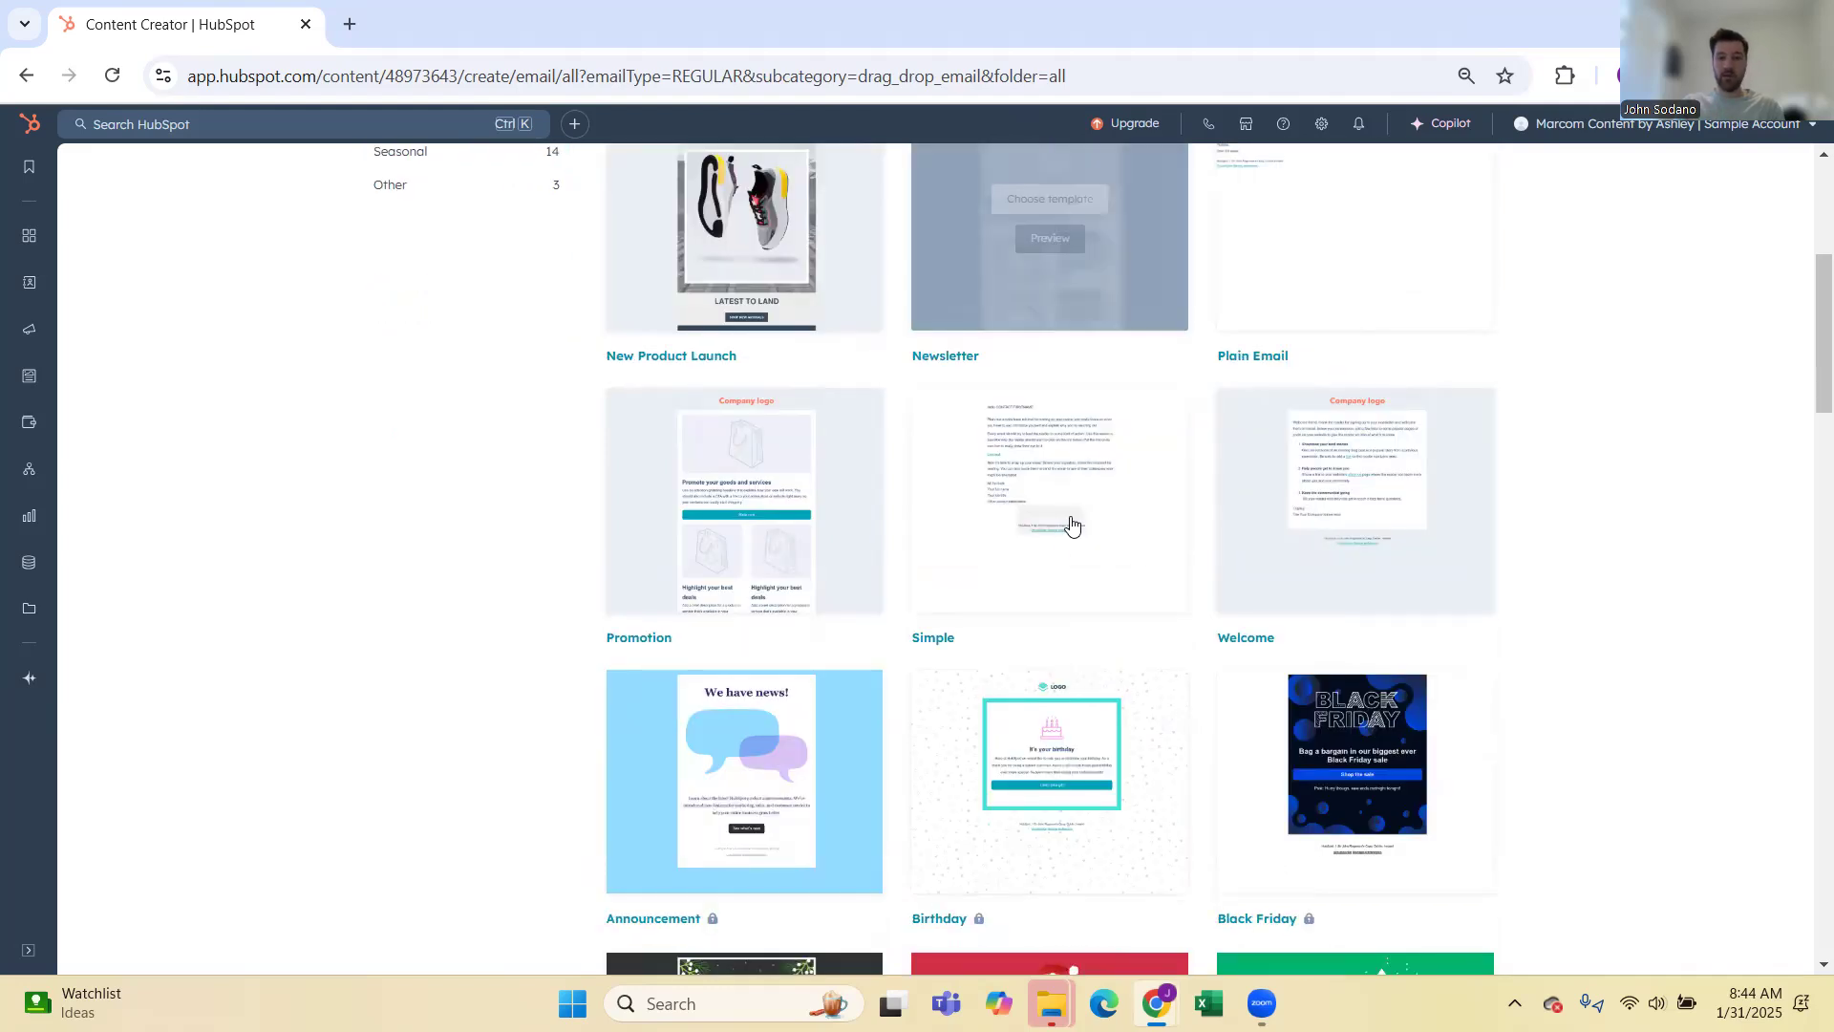
{"action": "scroll", "coordinate": [1065, 554], "scroll_direction": "down", "scroll_amount": 3}
{"action": "scroll", "coordinate": [1116, 536], "scroll_direction": "down", "scroll_amount": 8}
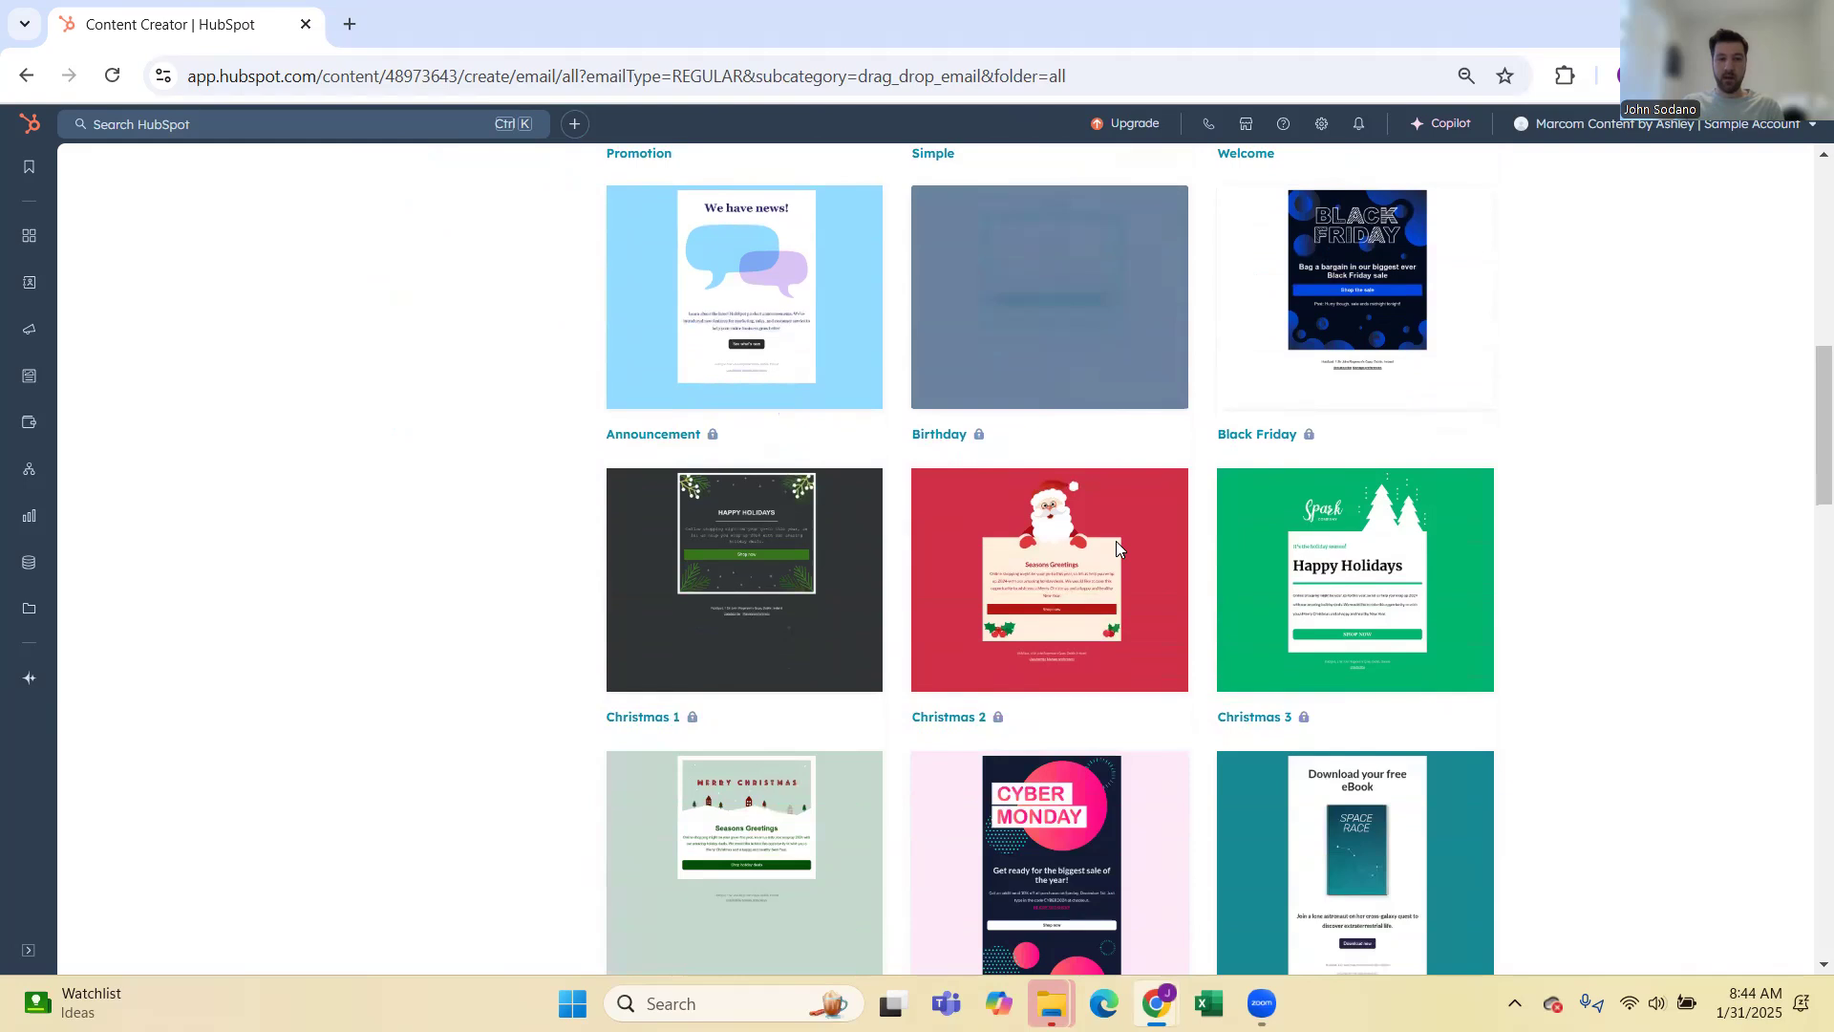
{"action": "scroll", "coordinate": [1566, 539], "scroll_direction": "up", "scroll_amount": 15}
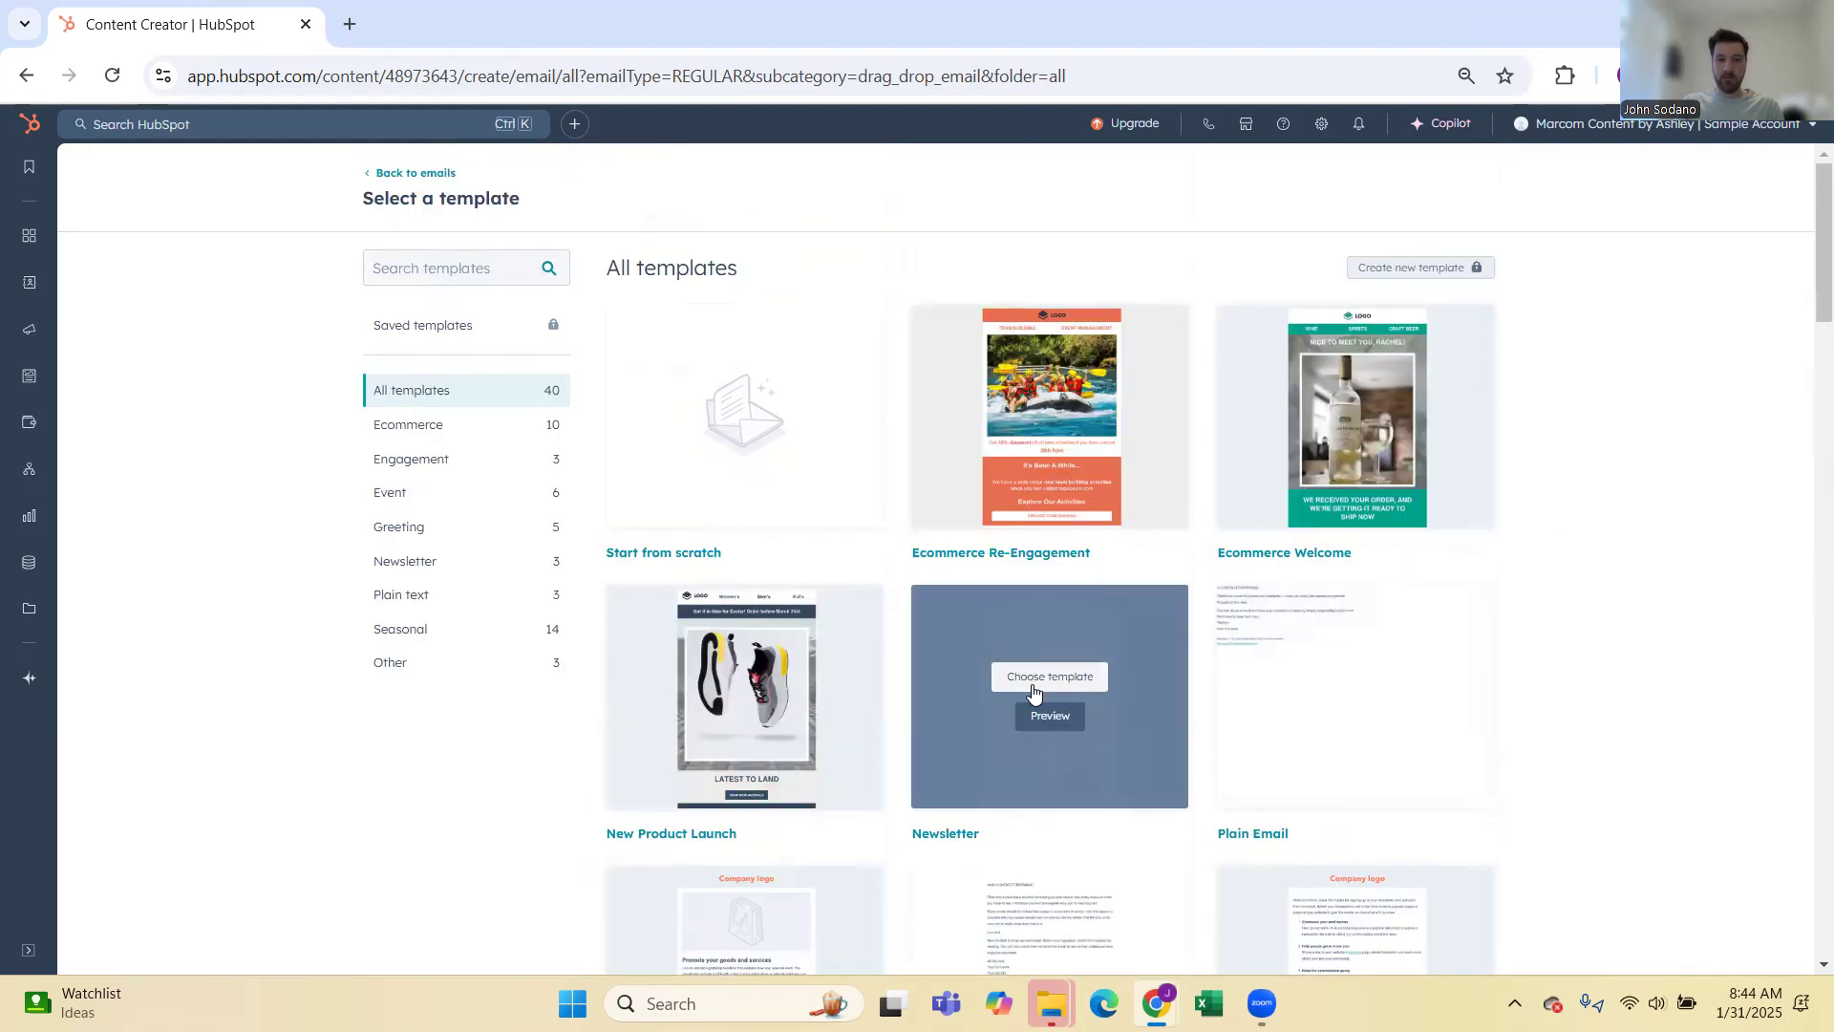
{"action": "left_click", "coordinate": [1043, 680]}
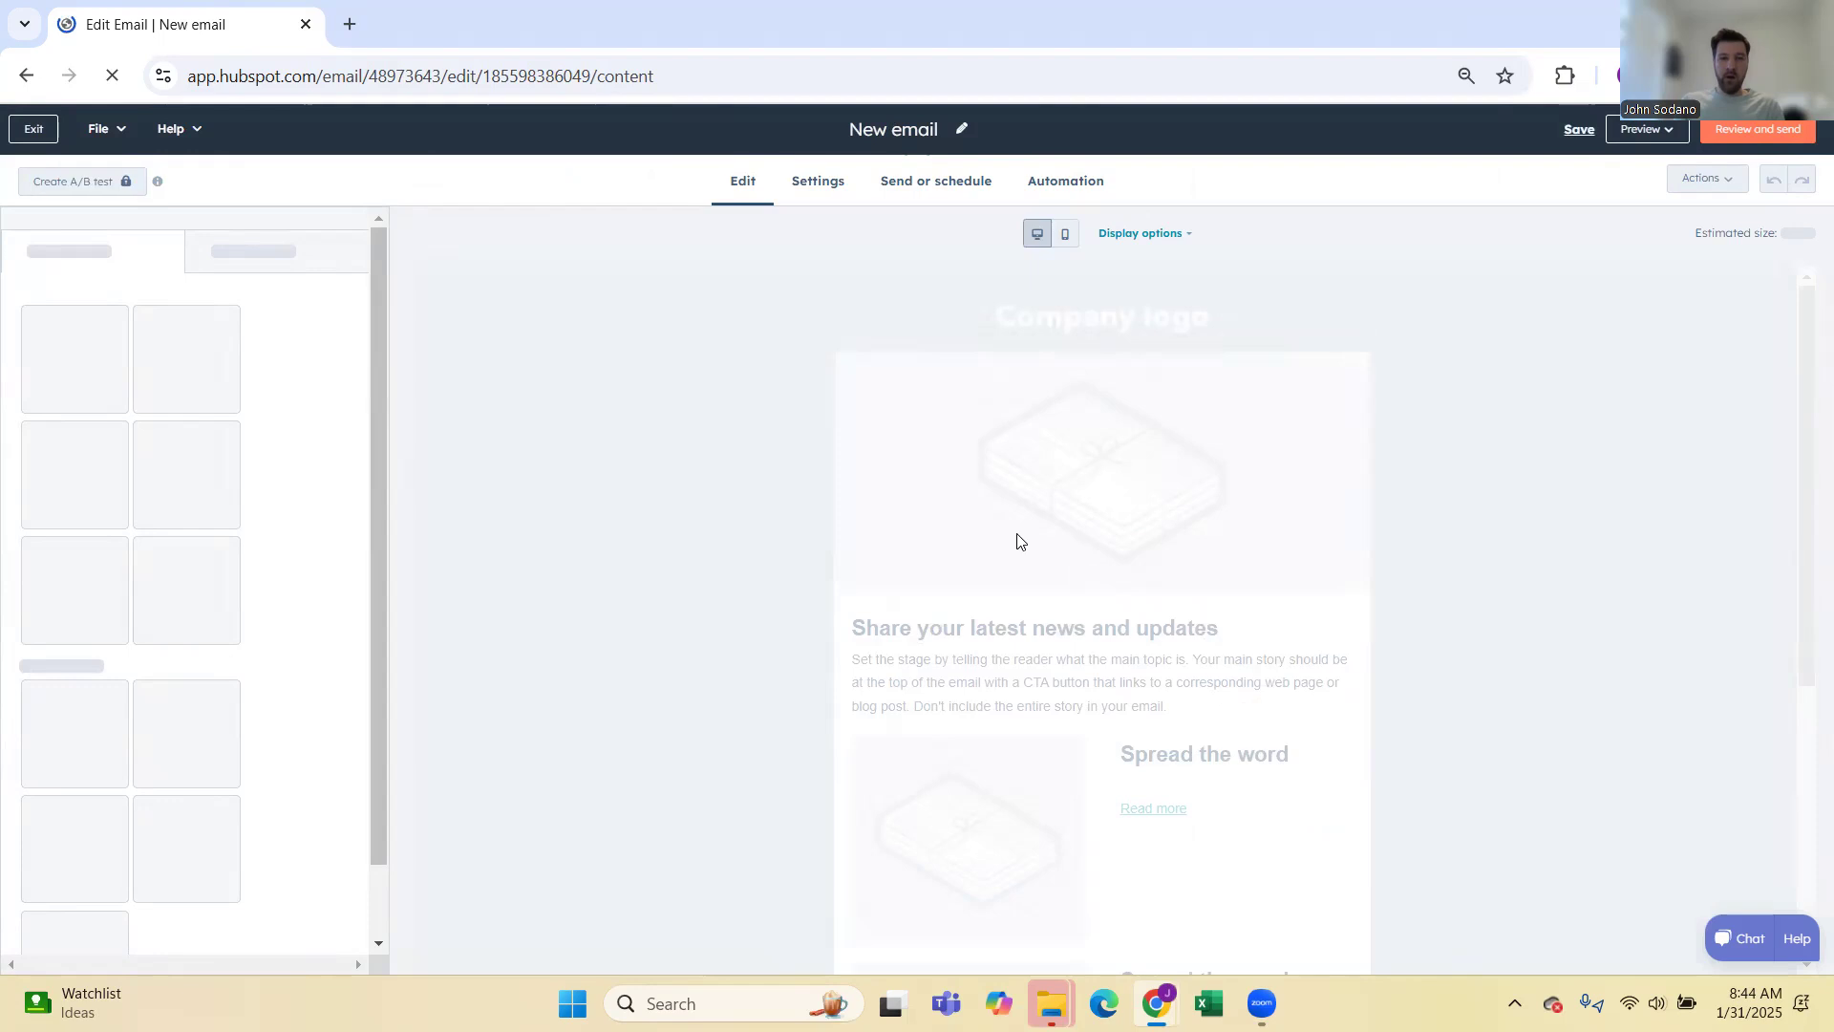
Step: Rename the new email to "February Newsletter"
{"action": "scroll", "coordinate": [1155, 545], "scroll_direction": "down", "scroll_amount": 1}
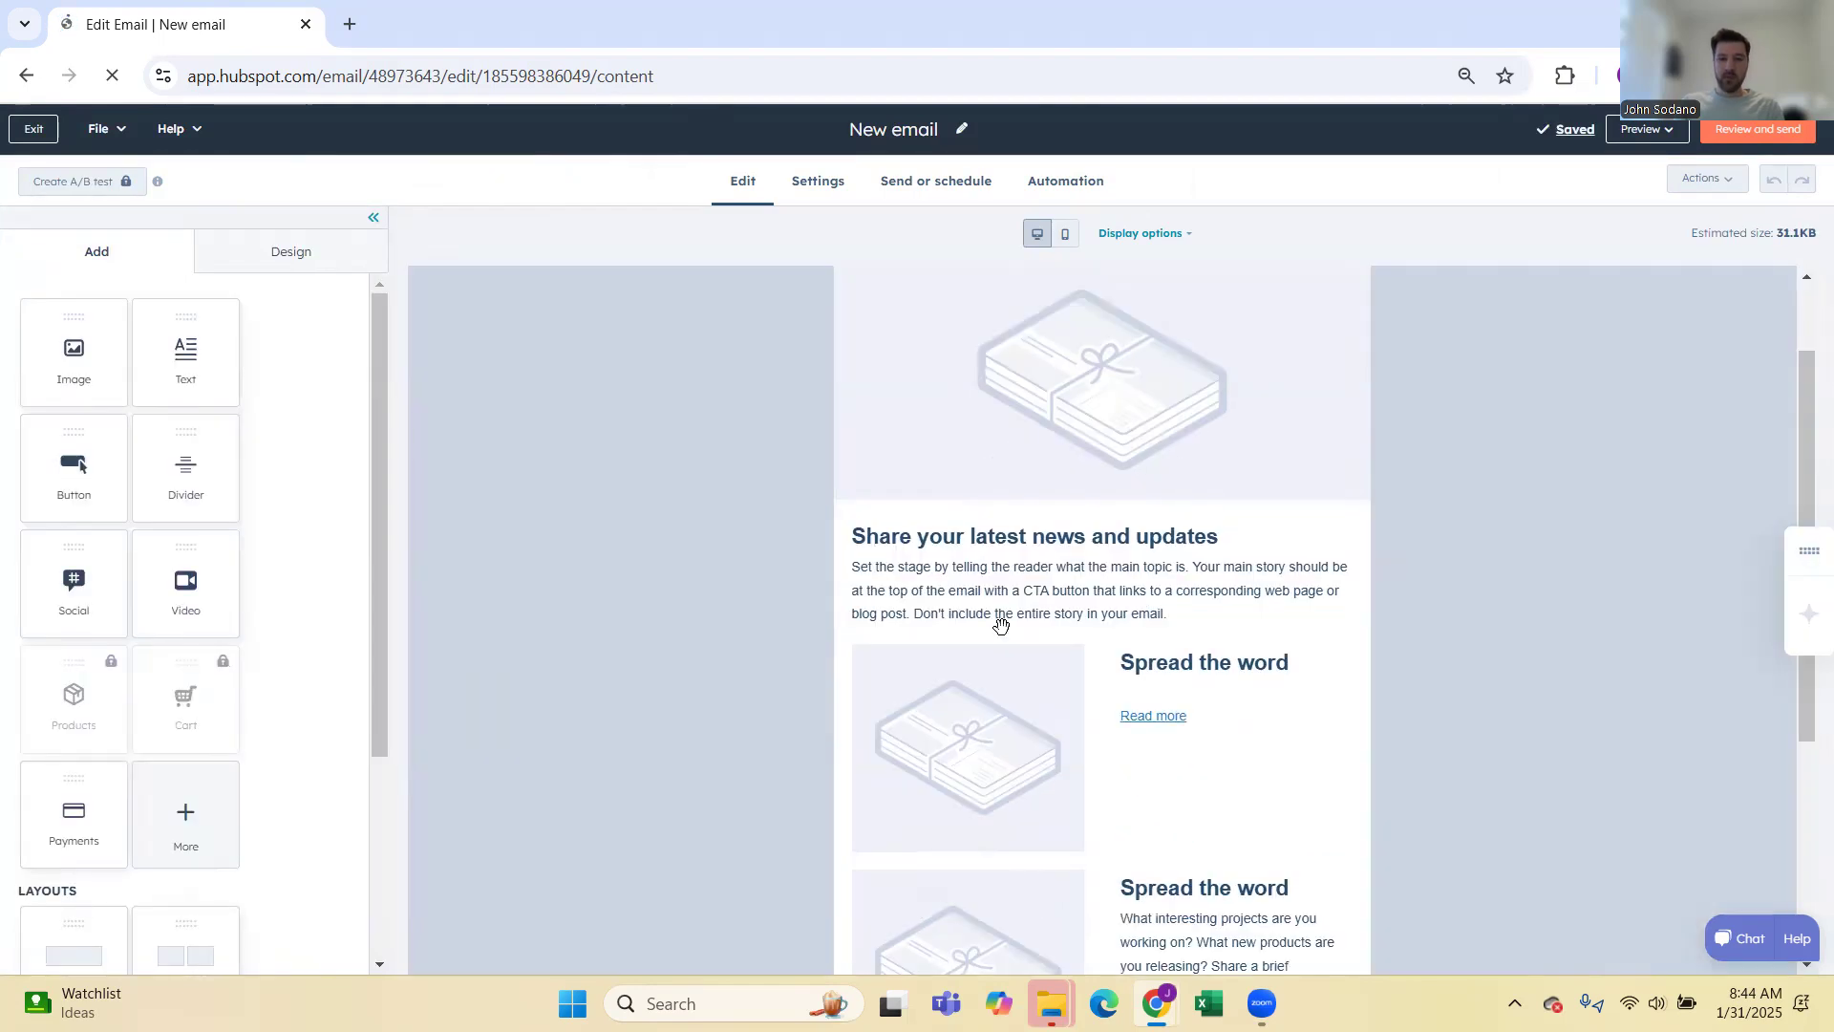
{"action": "scroll", "coordinate": [1026, 688], "scroll_direction": "down", "scroll_amount": 2}
{"action": "scroll", "coordinate": [1023, 675], "scroll_direction": "up", "scroll_amount": 3}
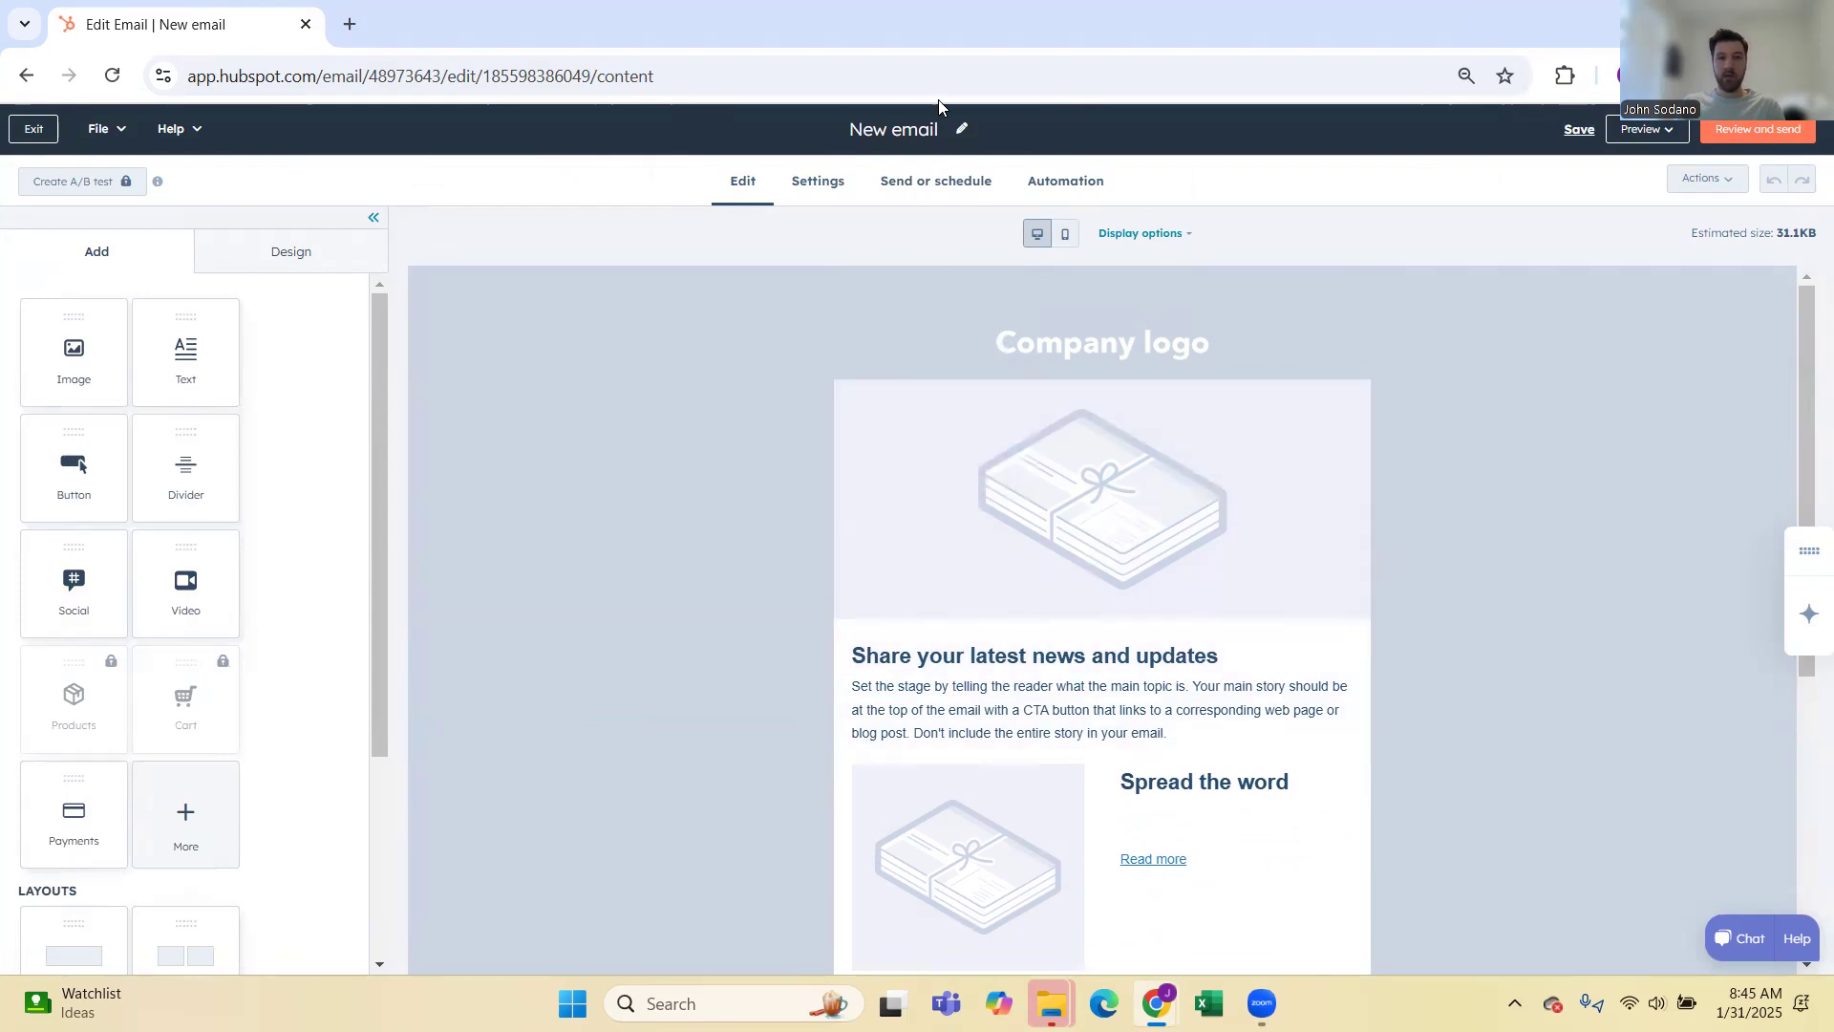
{"action": "left_click", "coordinate": [962, 128]}
{"action": "key", "text": "ctrl+a"}
{"action": "key", "text": "BackSpace"}
{"action": "type", "text": "News"}
{"action": "key", "text": "BackSpace"}
{"action": "key", "text": "BackSpace"}
{"action": "key", "text": "BackSpace"}
{"action": "key", "text": "BackSpace"}
{"action": "type", "text": "Febraury"}
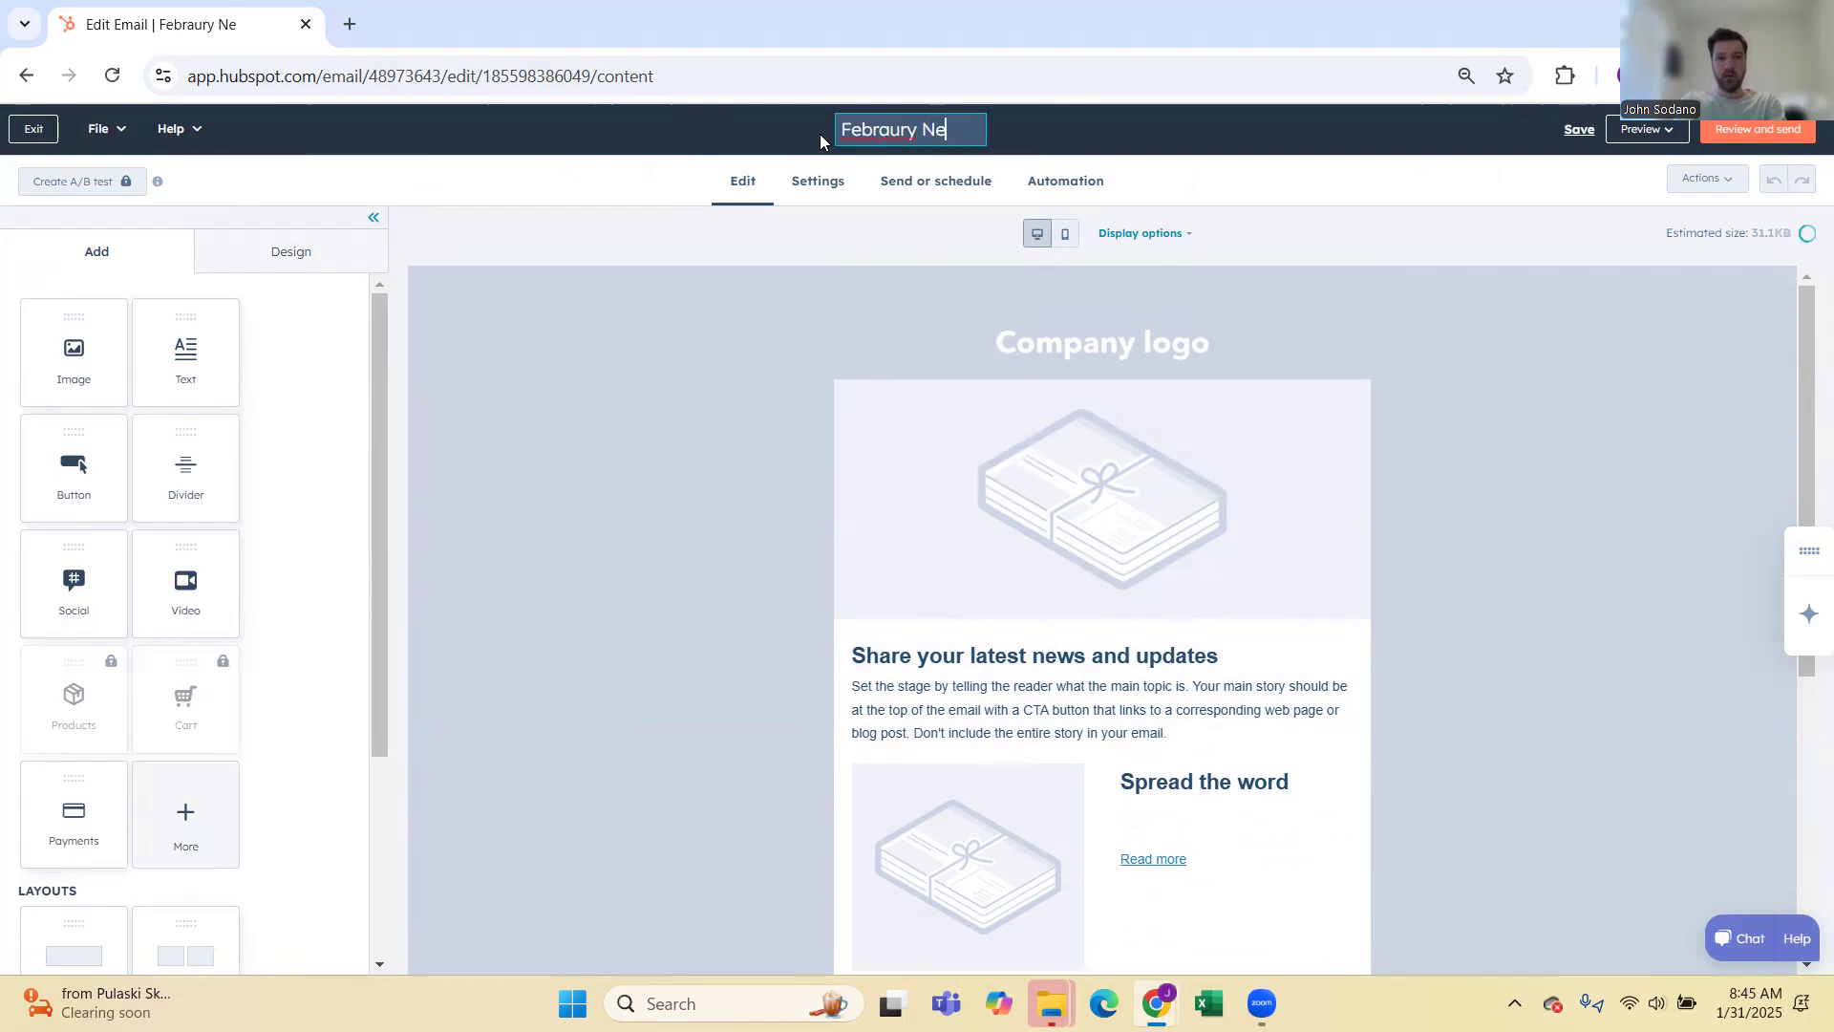
{"action": "key", "text": "BackSpace"}
{"action": "key", "text": "BackSpace"}
{"action": "key", "text": "BackSpace"}
{"action": "type", "text": "ua"}
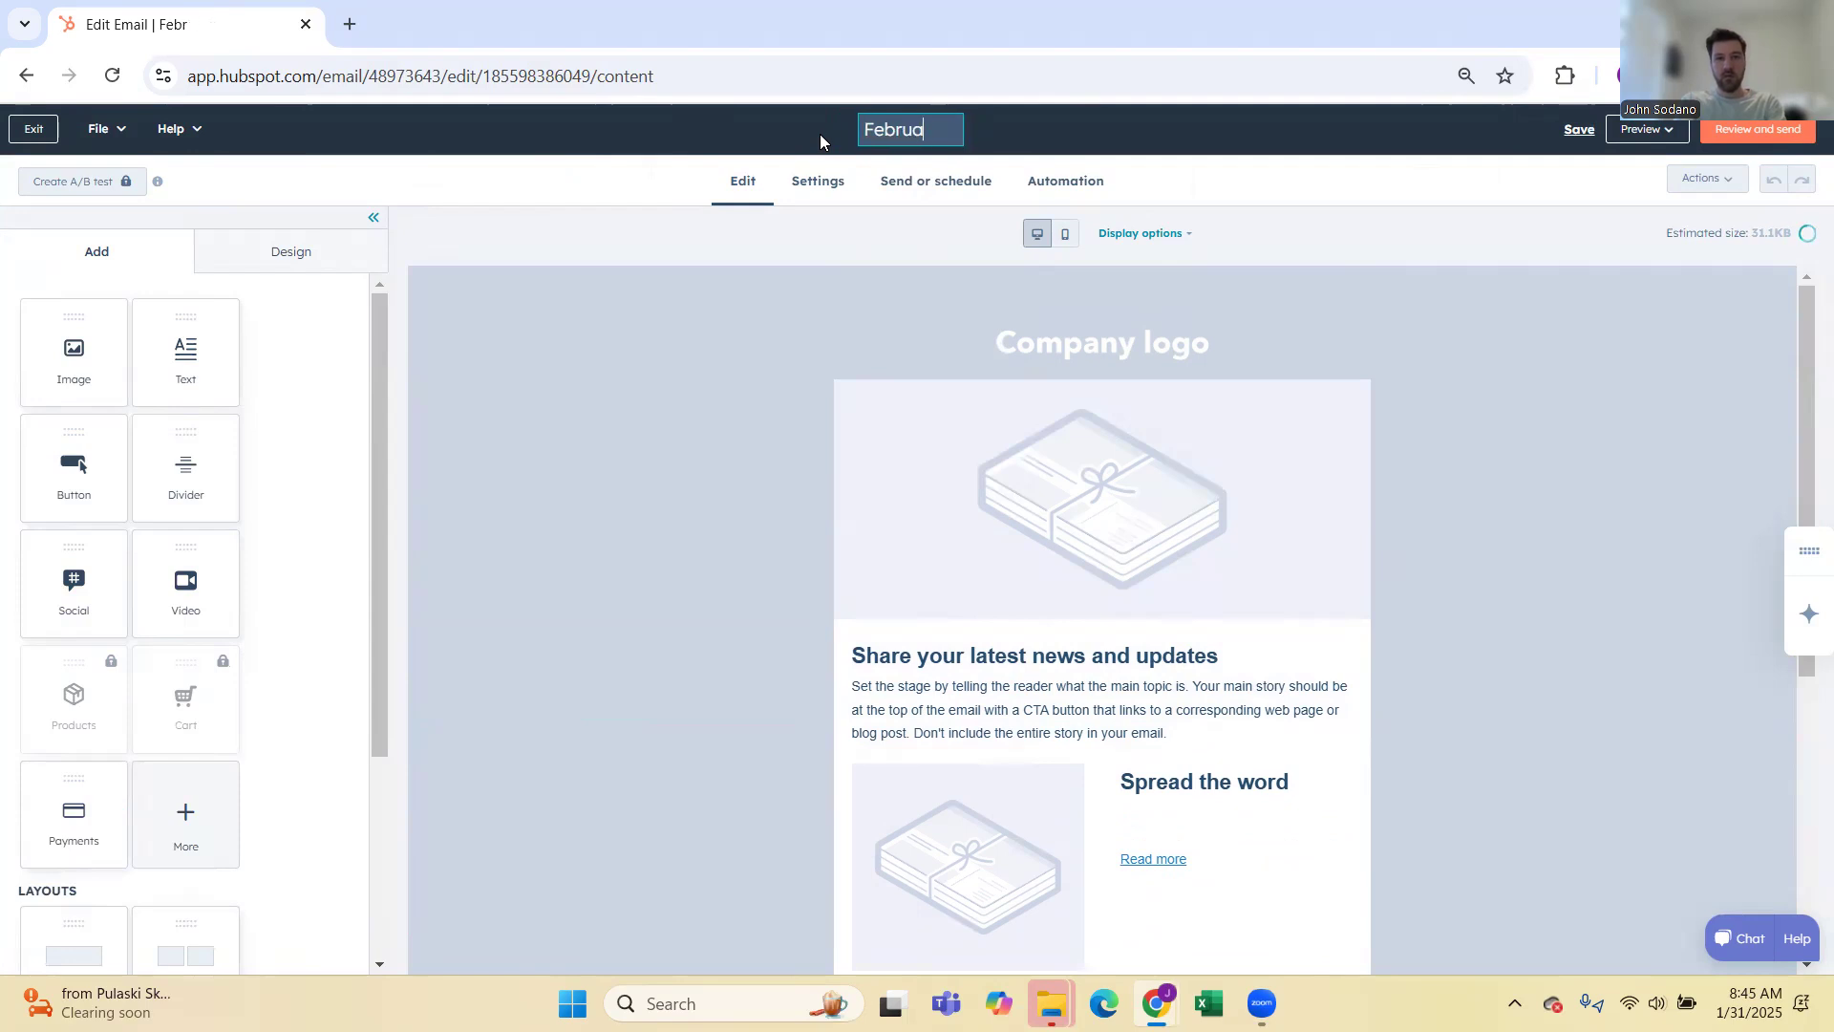
{"action": "type", "text": "ry Newsletter"}
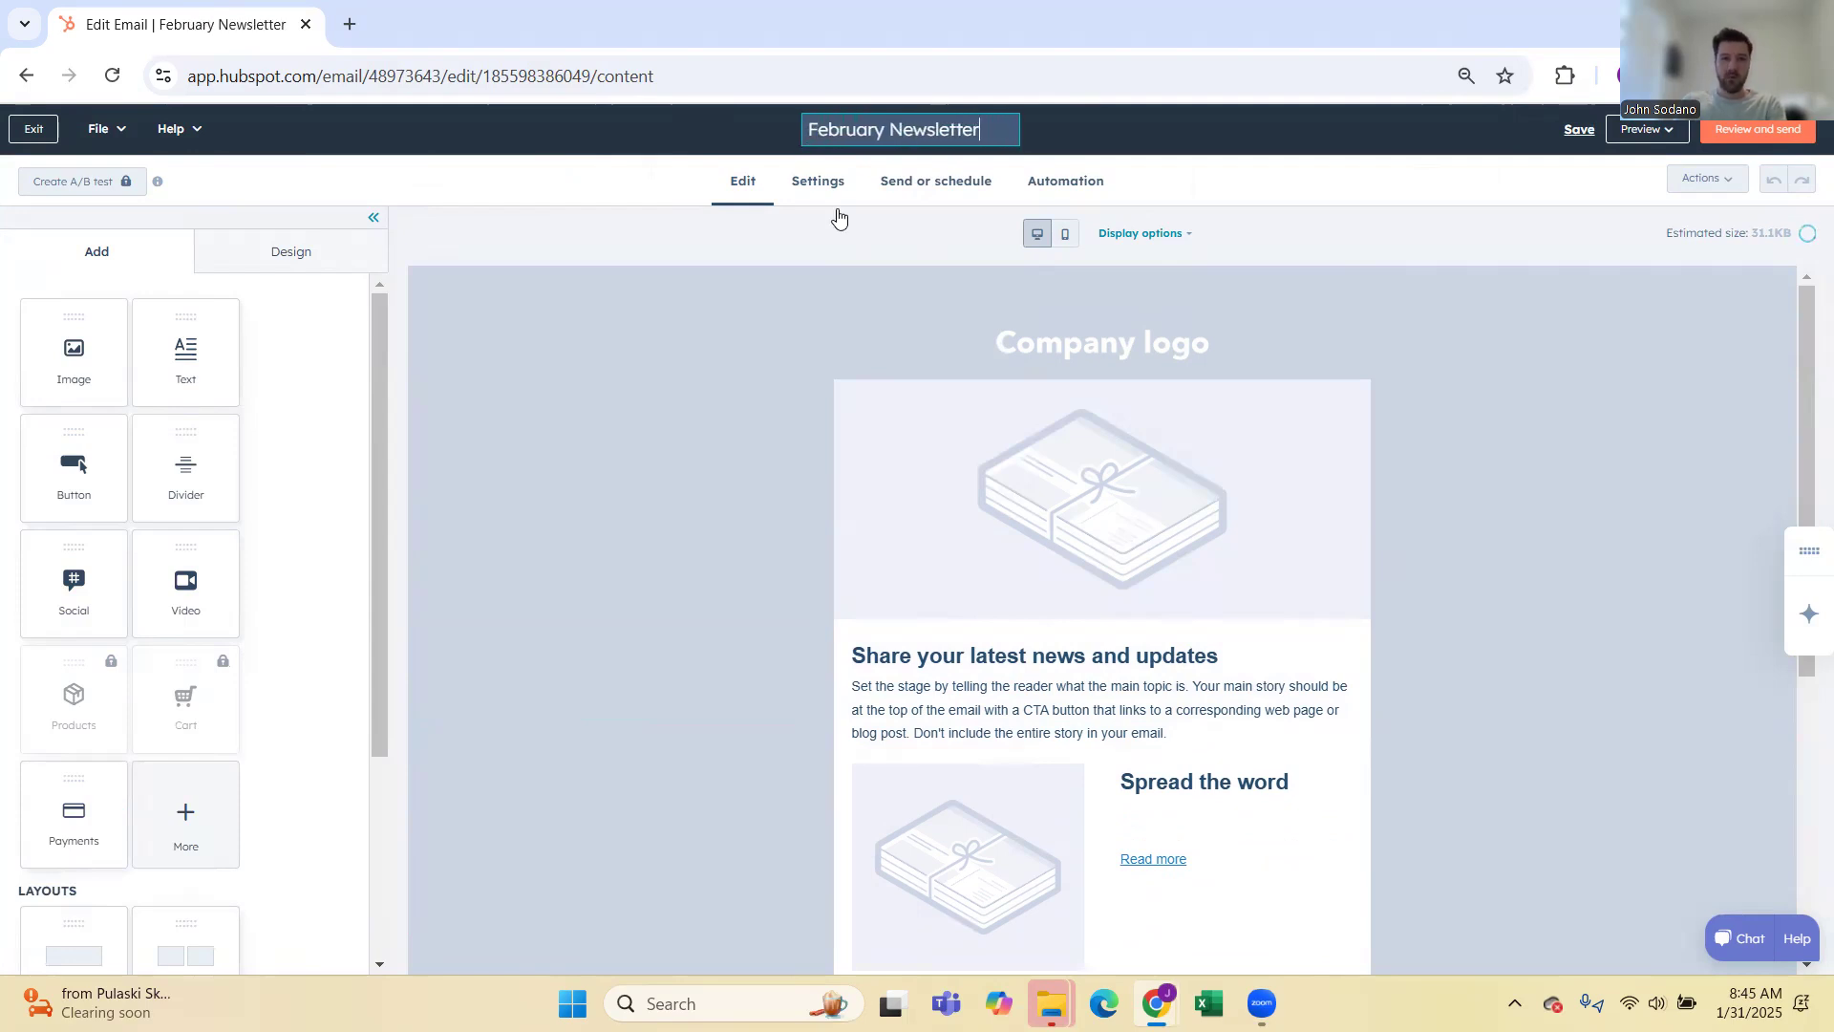
{"action": "left_click", "coordinate": [902, 260]}
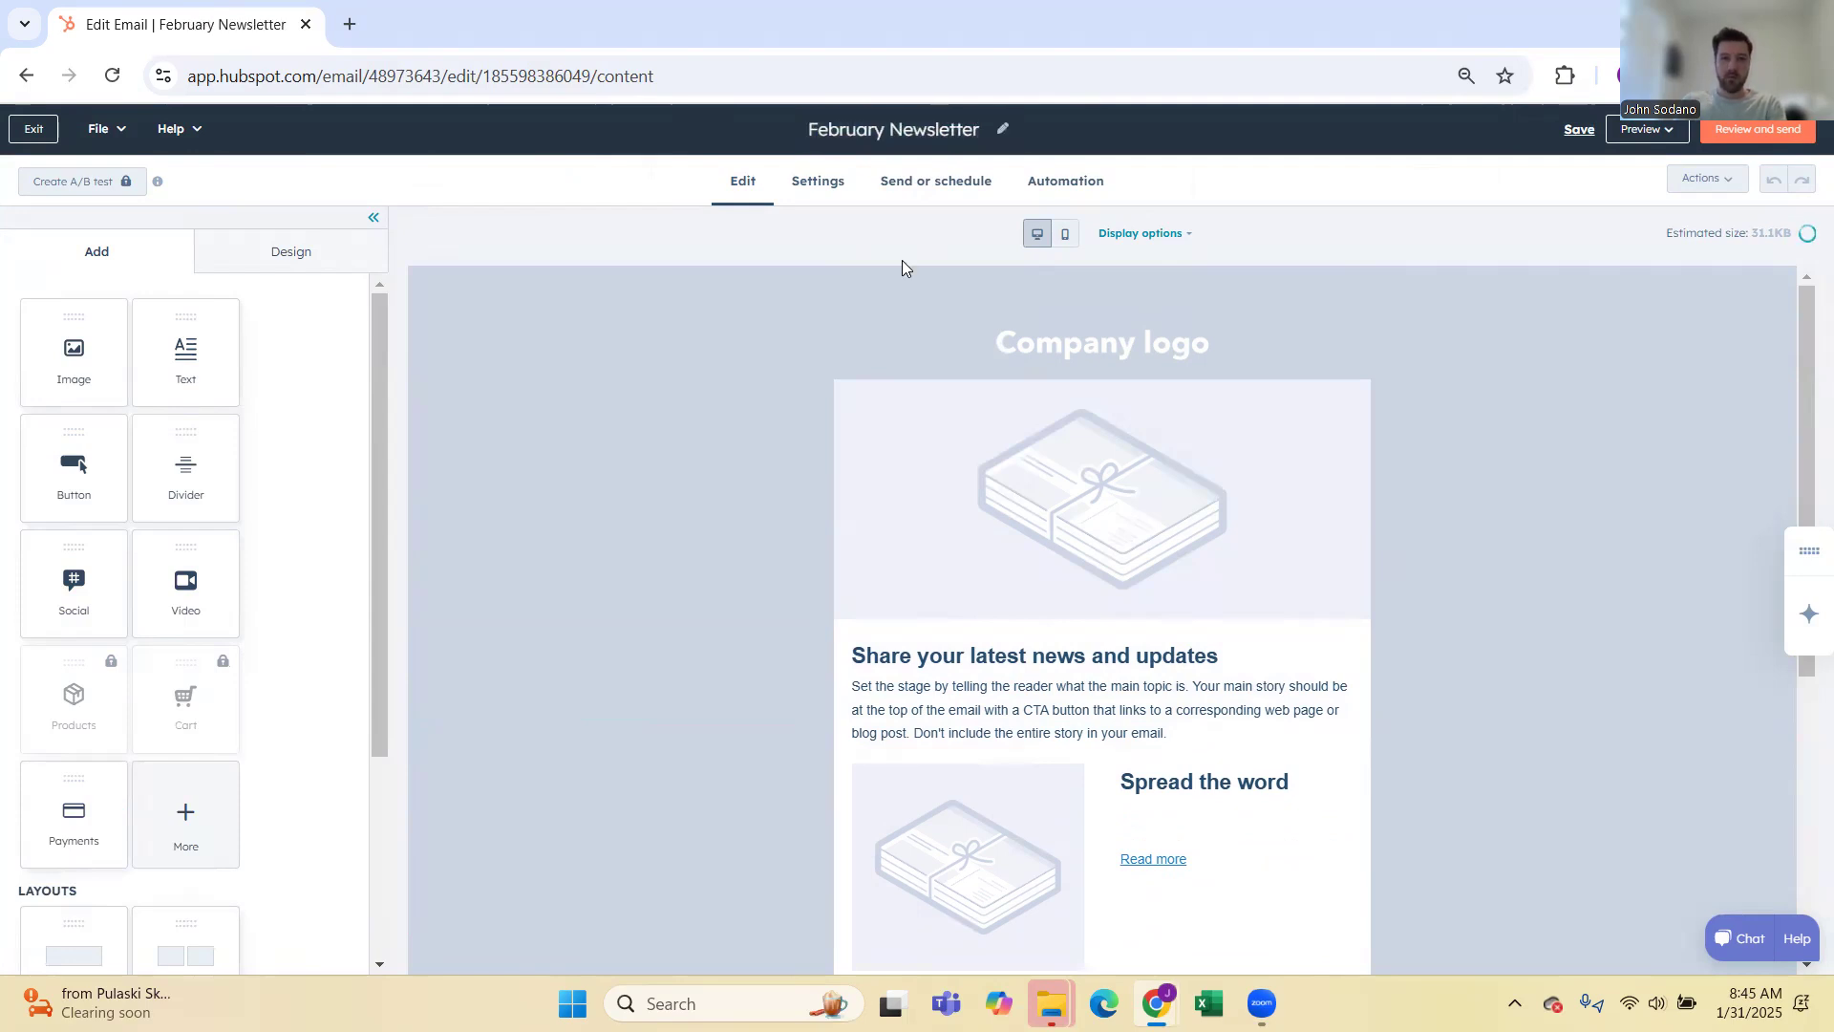
Step: Examine the editing options of the company logo, the banner image and the "Share your latest news and updates" text block
{"action": "left_click", "coordinate": [1057, 348]}
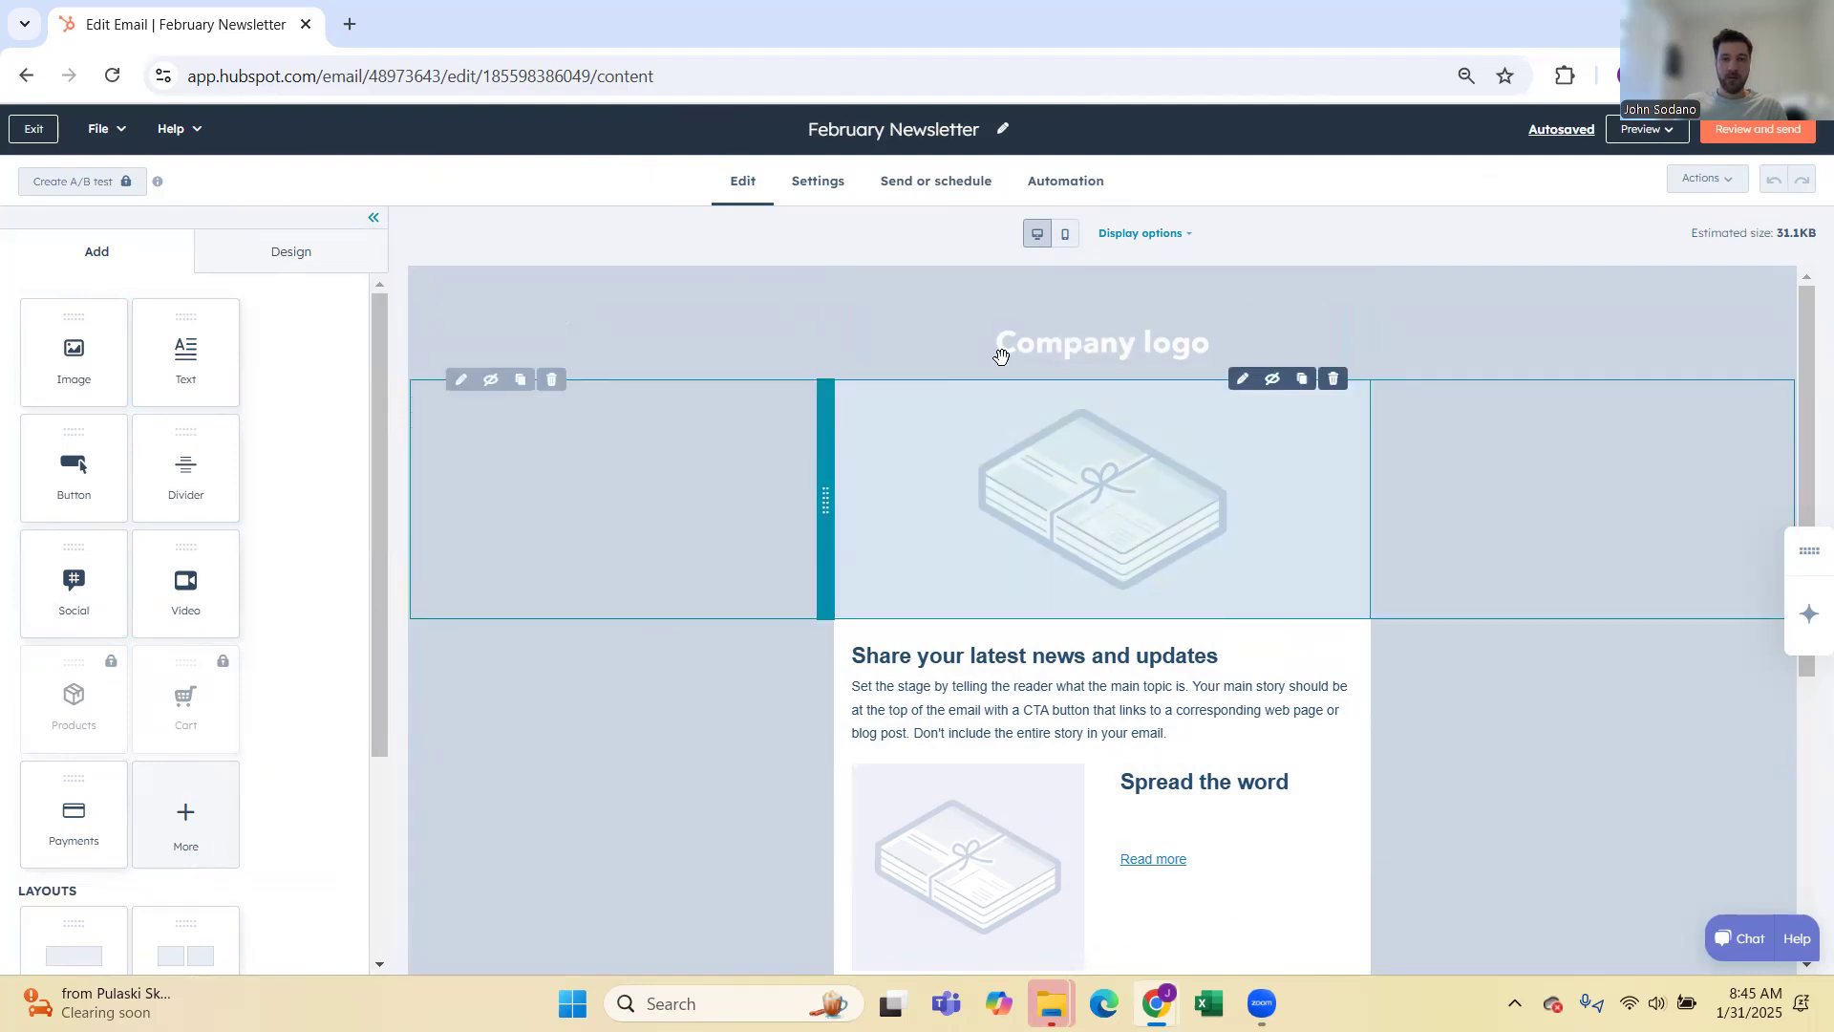
{"action": "left_click", "coordinate": [1006, 356]}
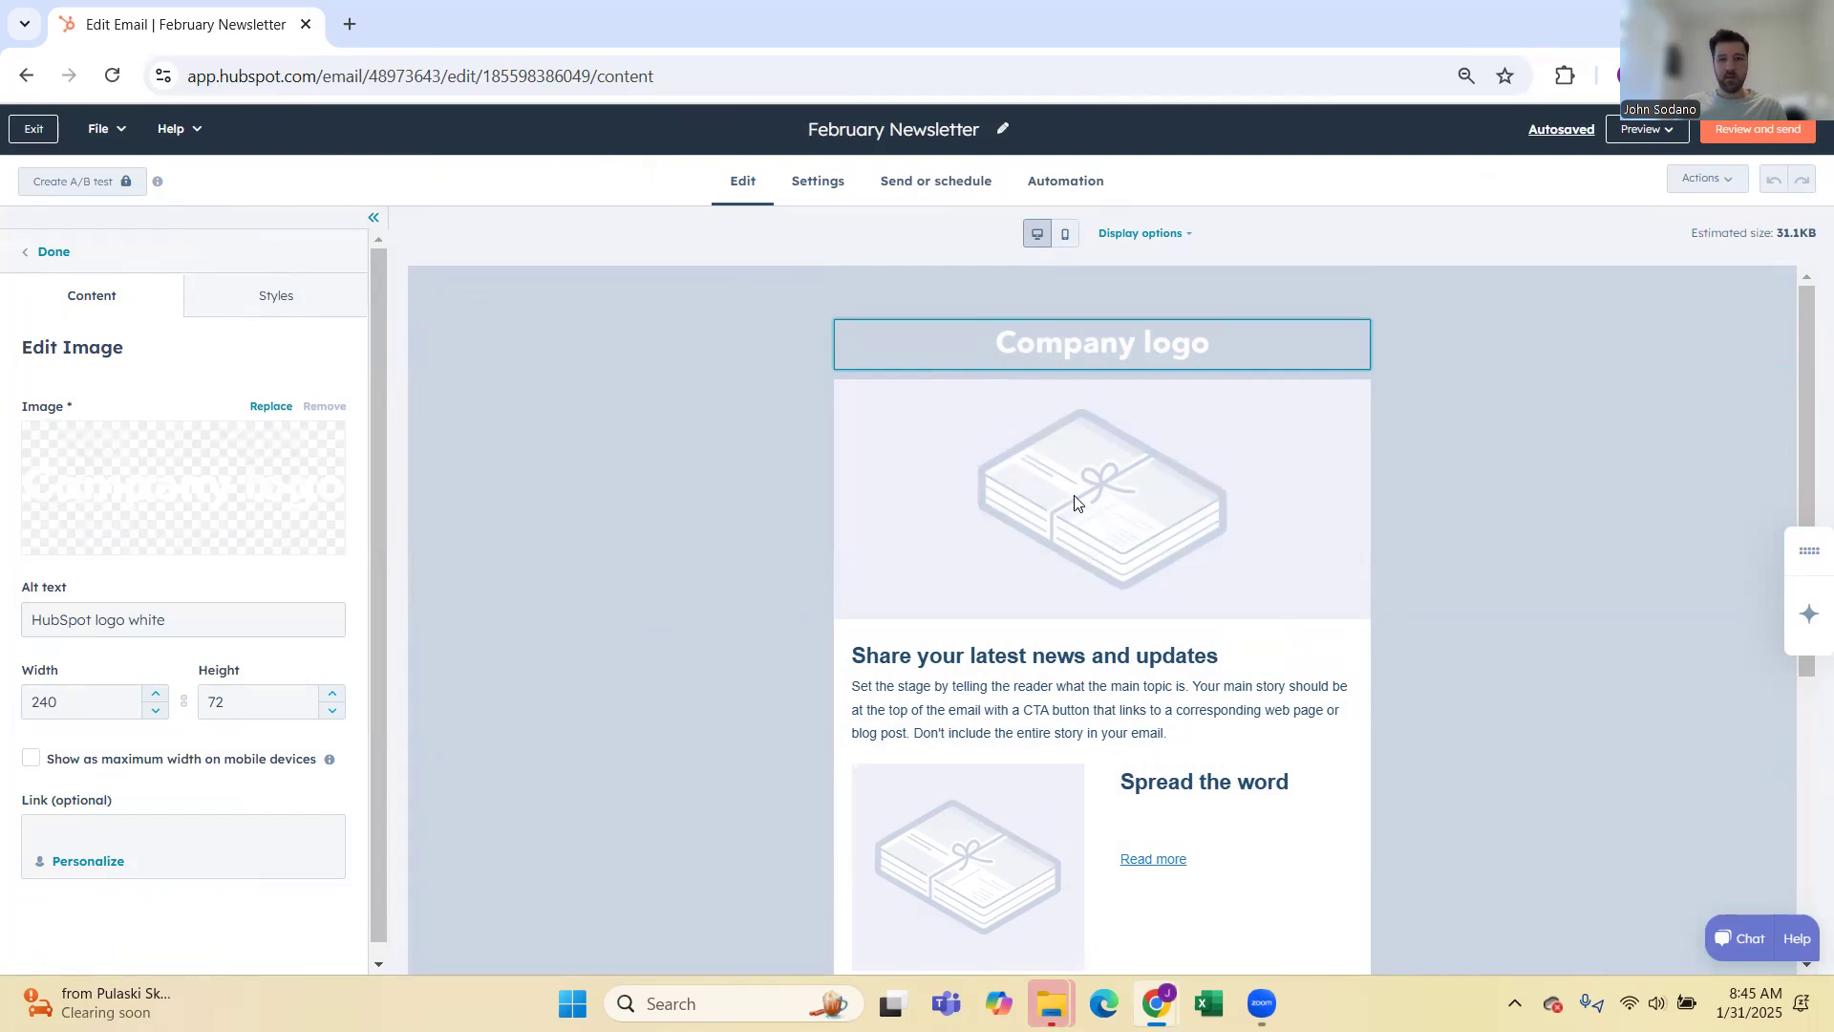
{"action": "left_click", "coordinate": [999, 489]}
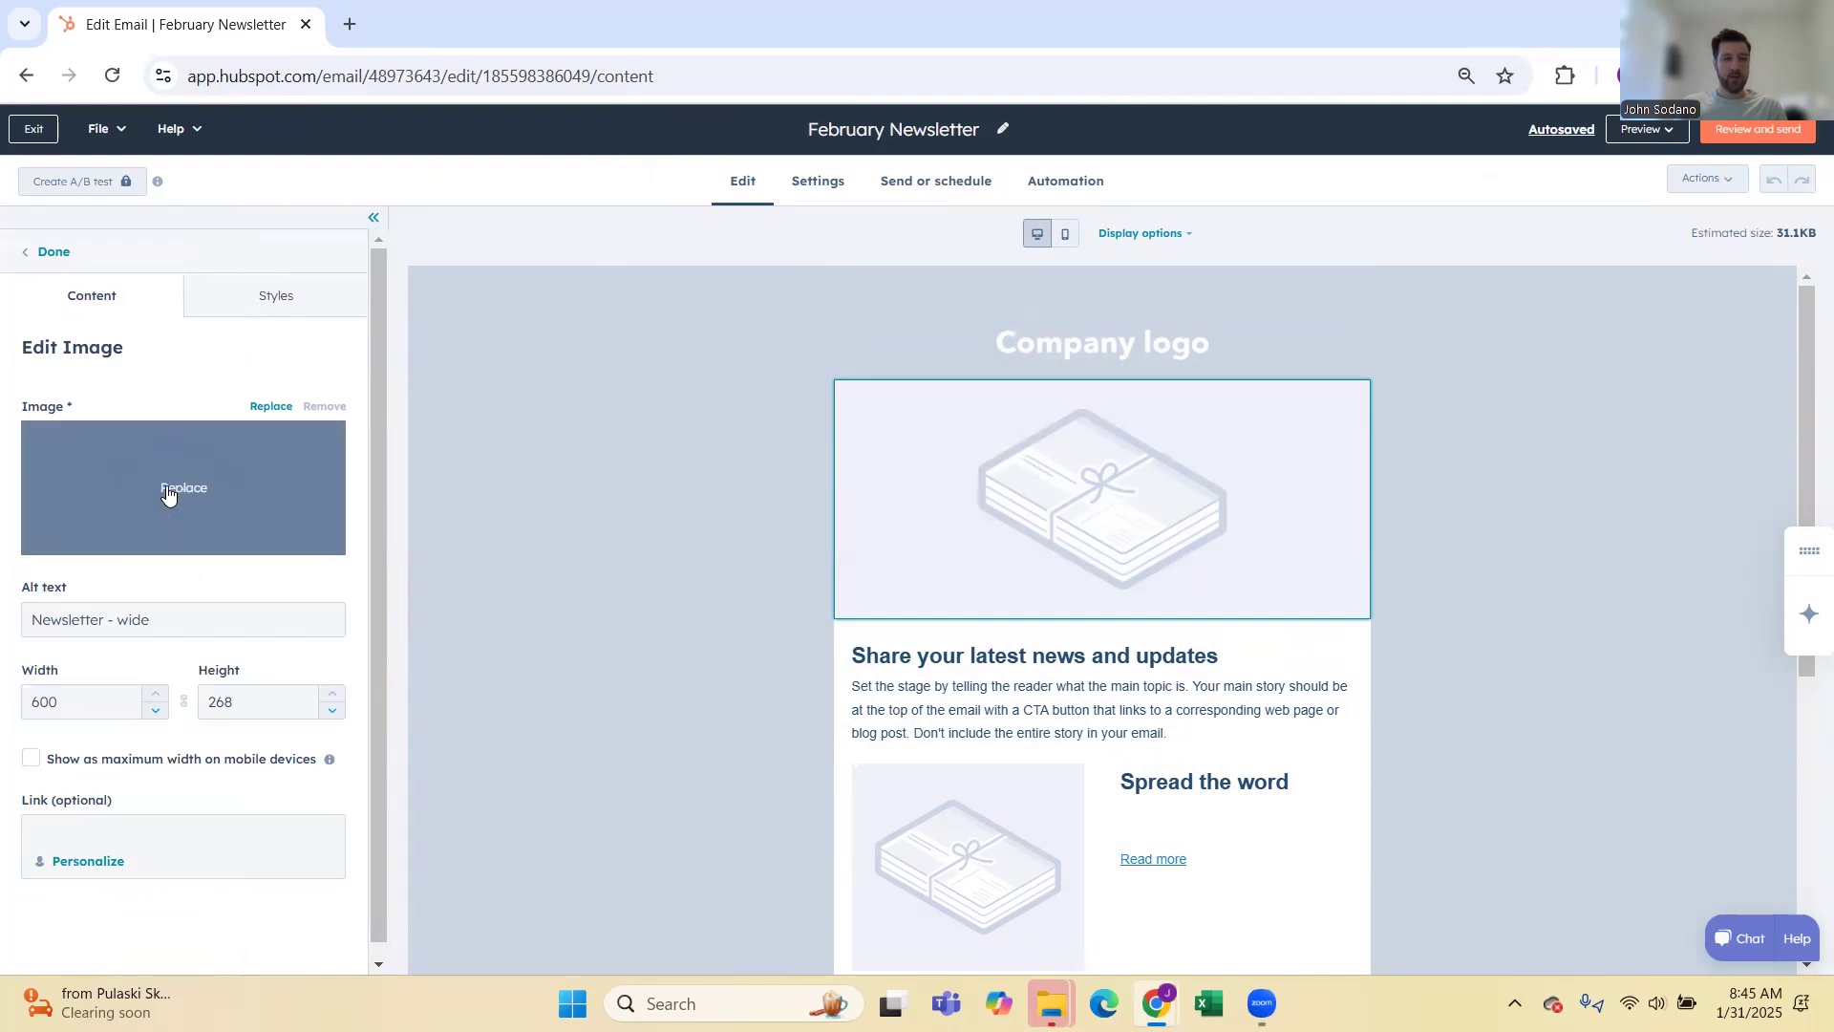
{"action": "scroll", "coordinate": [965, 468], "scroll_direction": "down", "scroll_amount": 3}
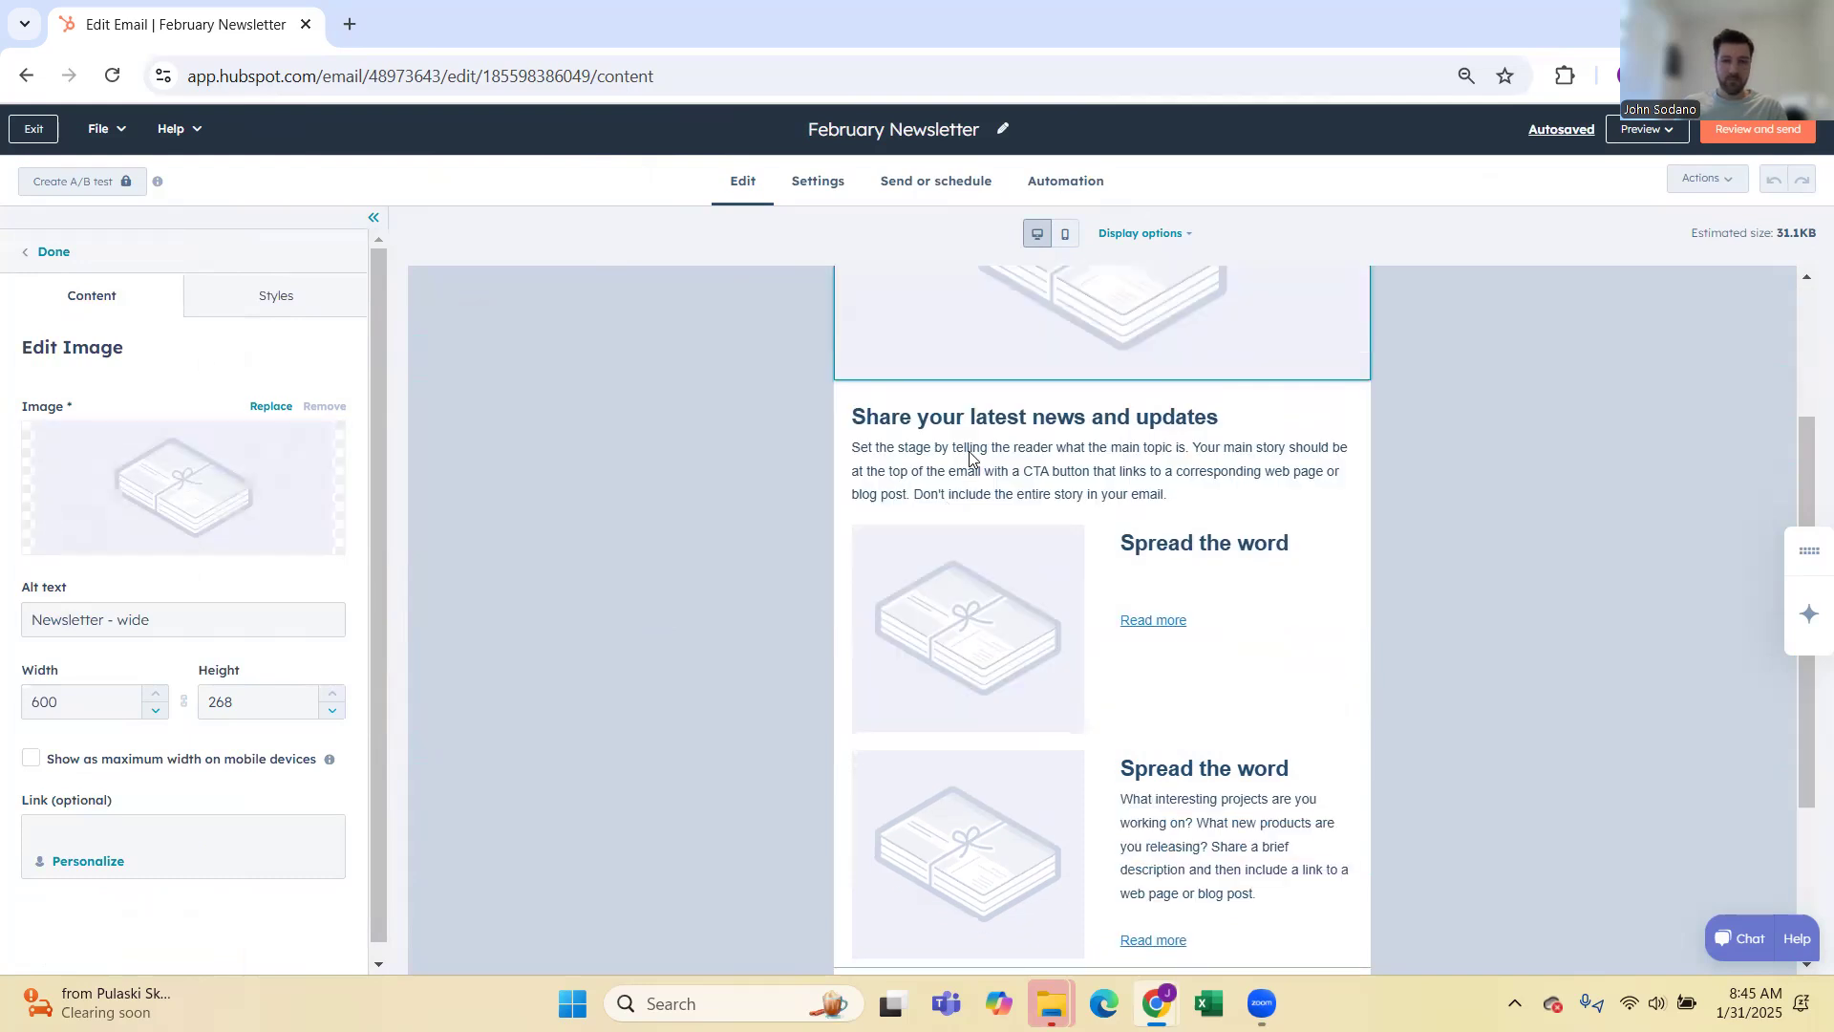
{"action": "left_click", "coordinate": [931, 449]}
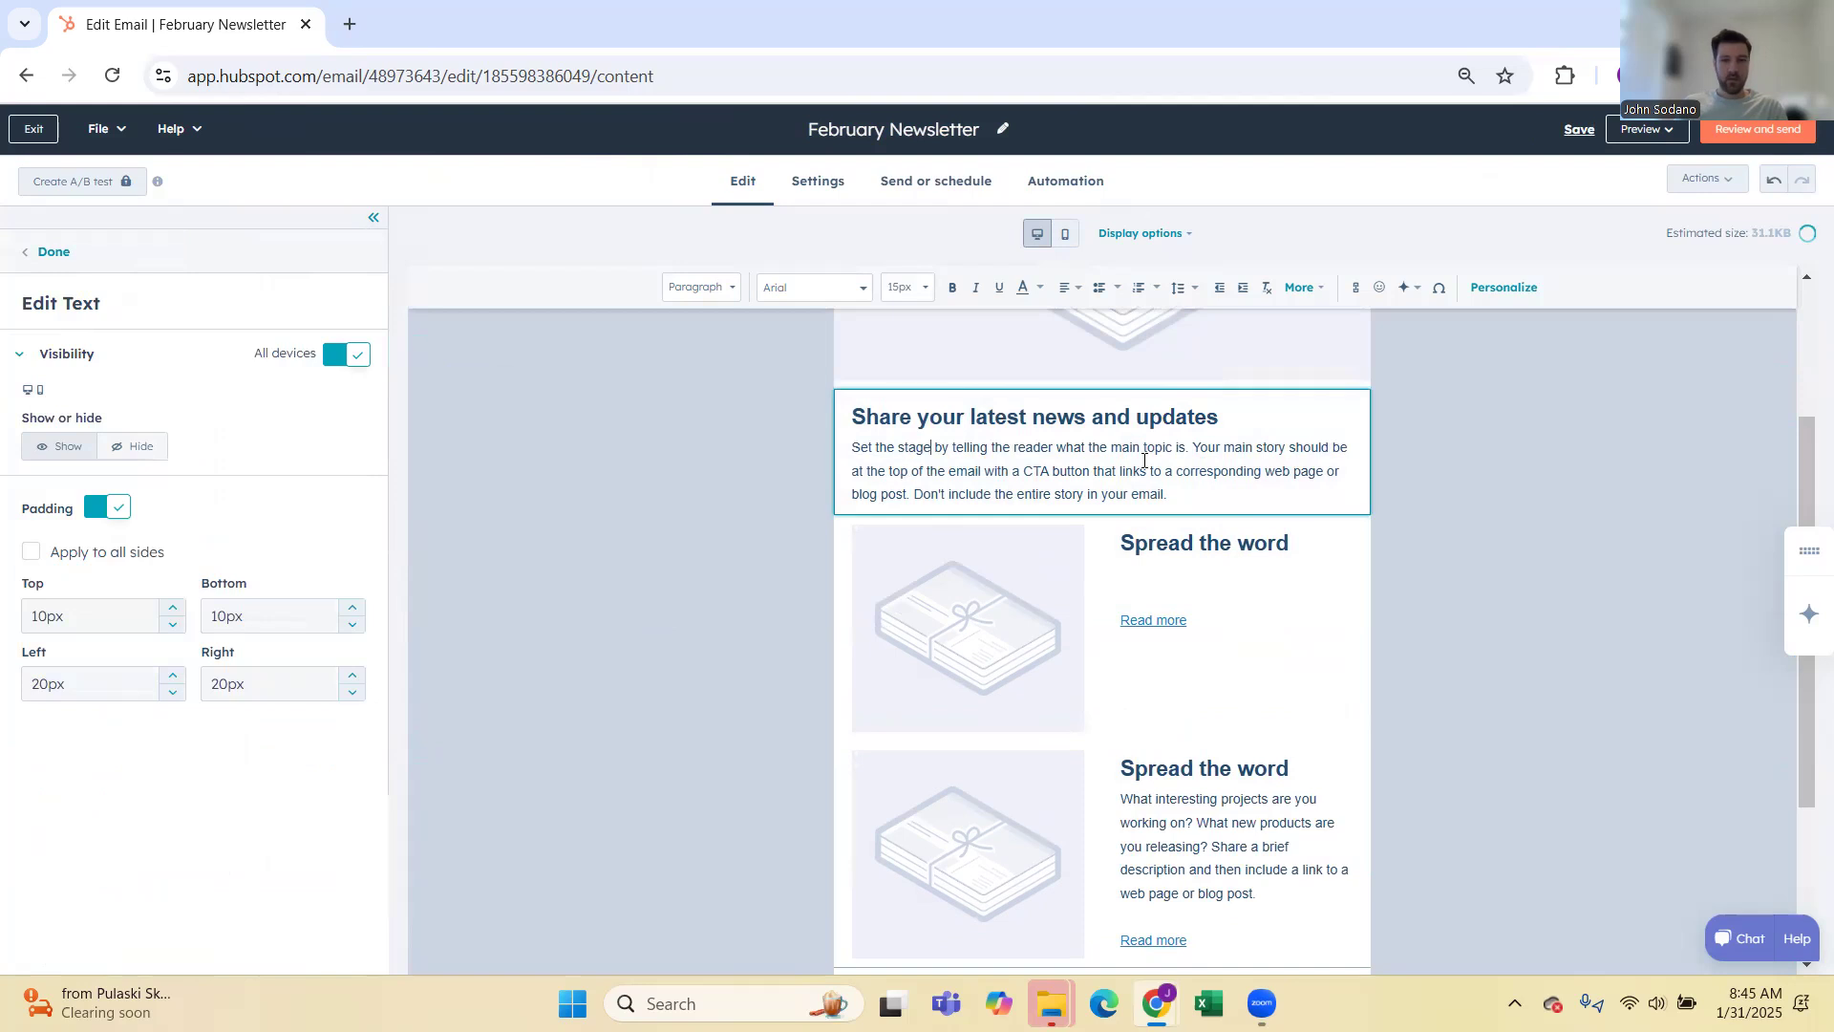
{"action": "scroll", "coordinate": [994, 449], "scroll_direction": "down", "scroll_amount": 2}
{"action": "left_click", "coordinate": [1222, 414]}
{"action": "scroll", "coordinate": [1056, 536], "scroll_direction": "up", "scroll_amount": 1}
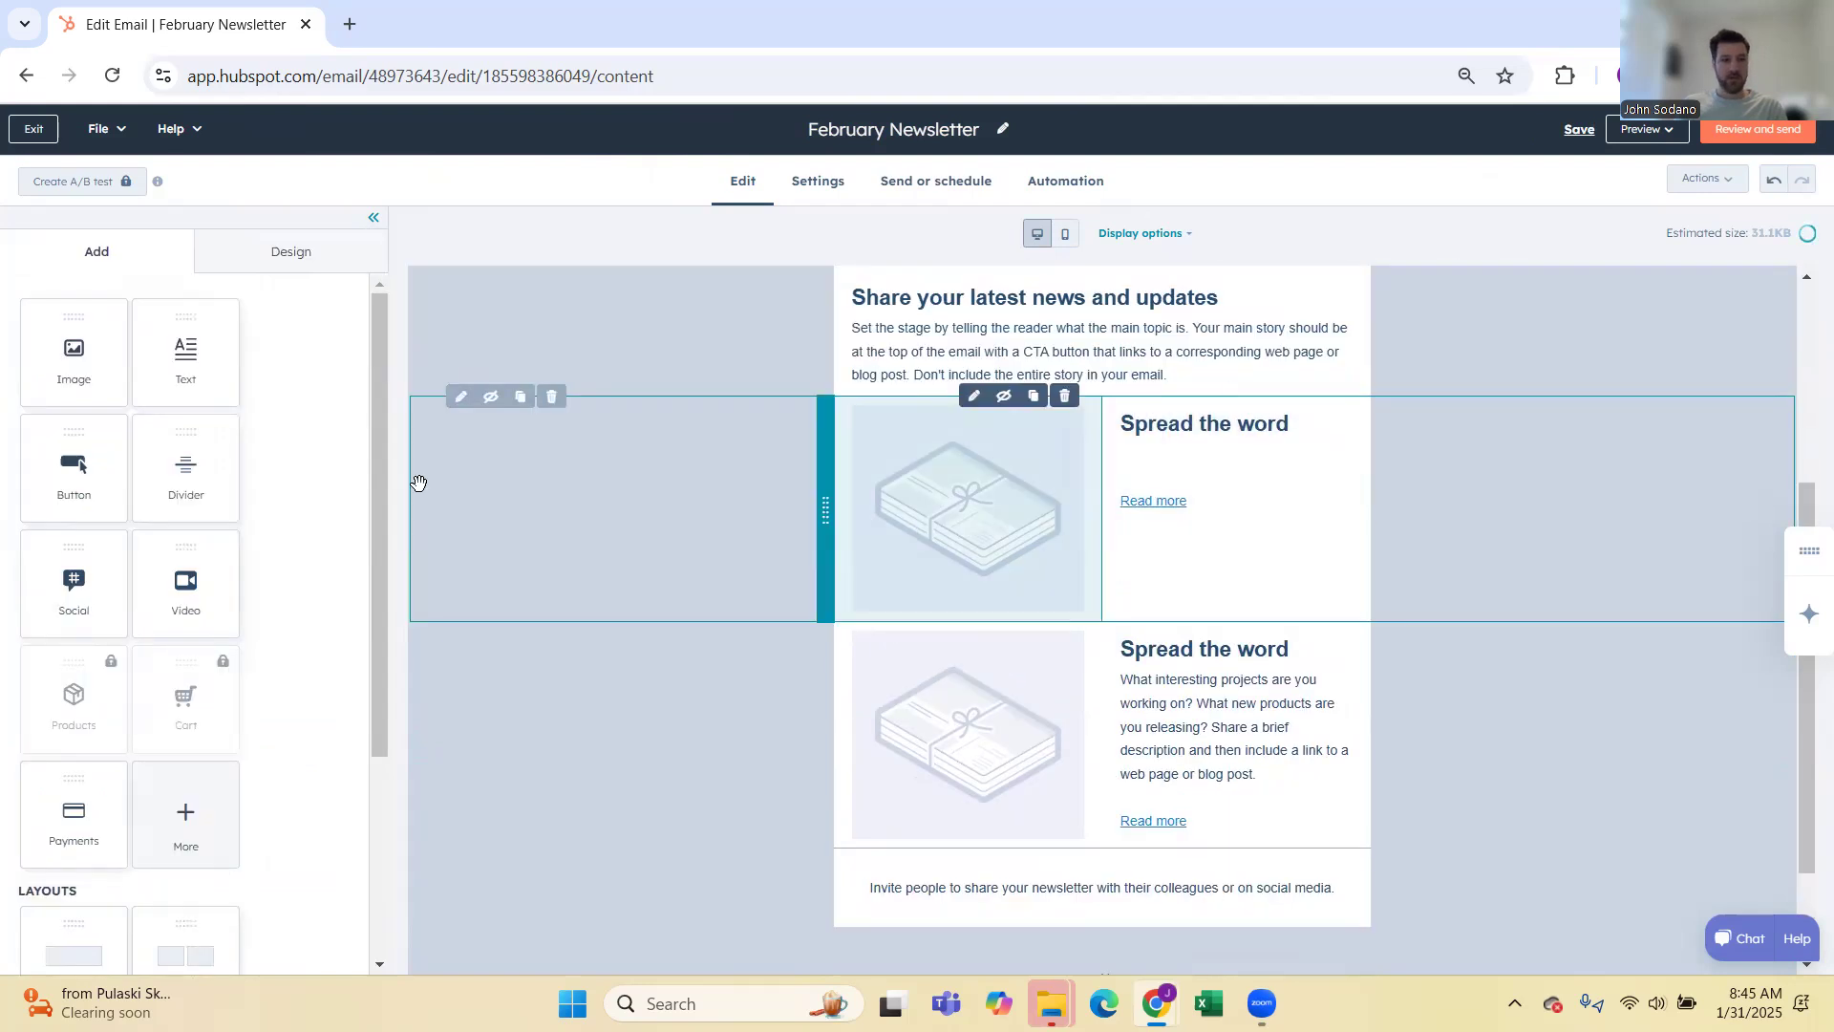
Step: Add a text module below the last "Spread the word" section, above the line inviting people to share the newsletter
{"action": "left_click_drag", "start_coordinate": [186, 355], "coordinate": [601, 432]}
{"action": "scroll", "coordinate": [894, 579], "scroll_direction": "down", "scroll_amount": 2}
{"action": "left_click_drag", "start_coordinate": [170, 377], "coordinate": [1012, 705]}
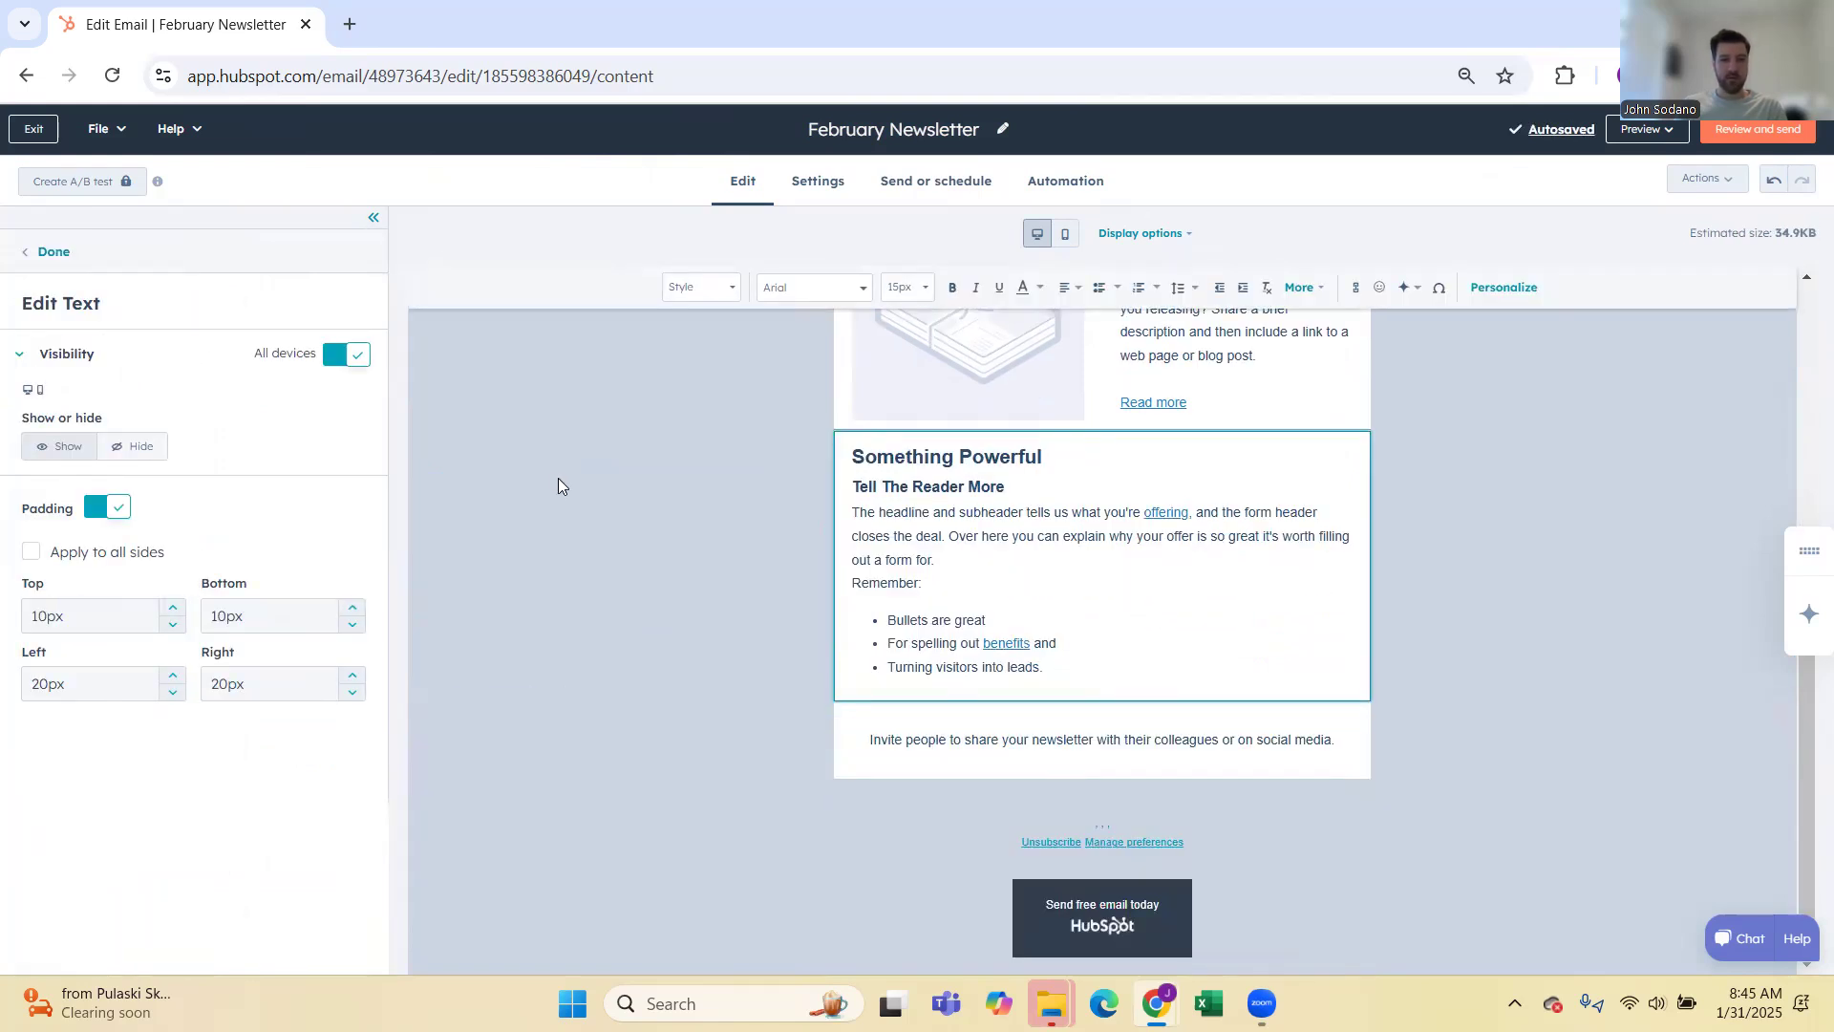
{"action": "left_click", "coordinate": [53, 253]}
Step: Add a button module directly below the new text block and review its style options
{"action": "left_click_drag", "start_coordinate": [74, 473], "coordinate": [984, 684]}
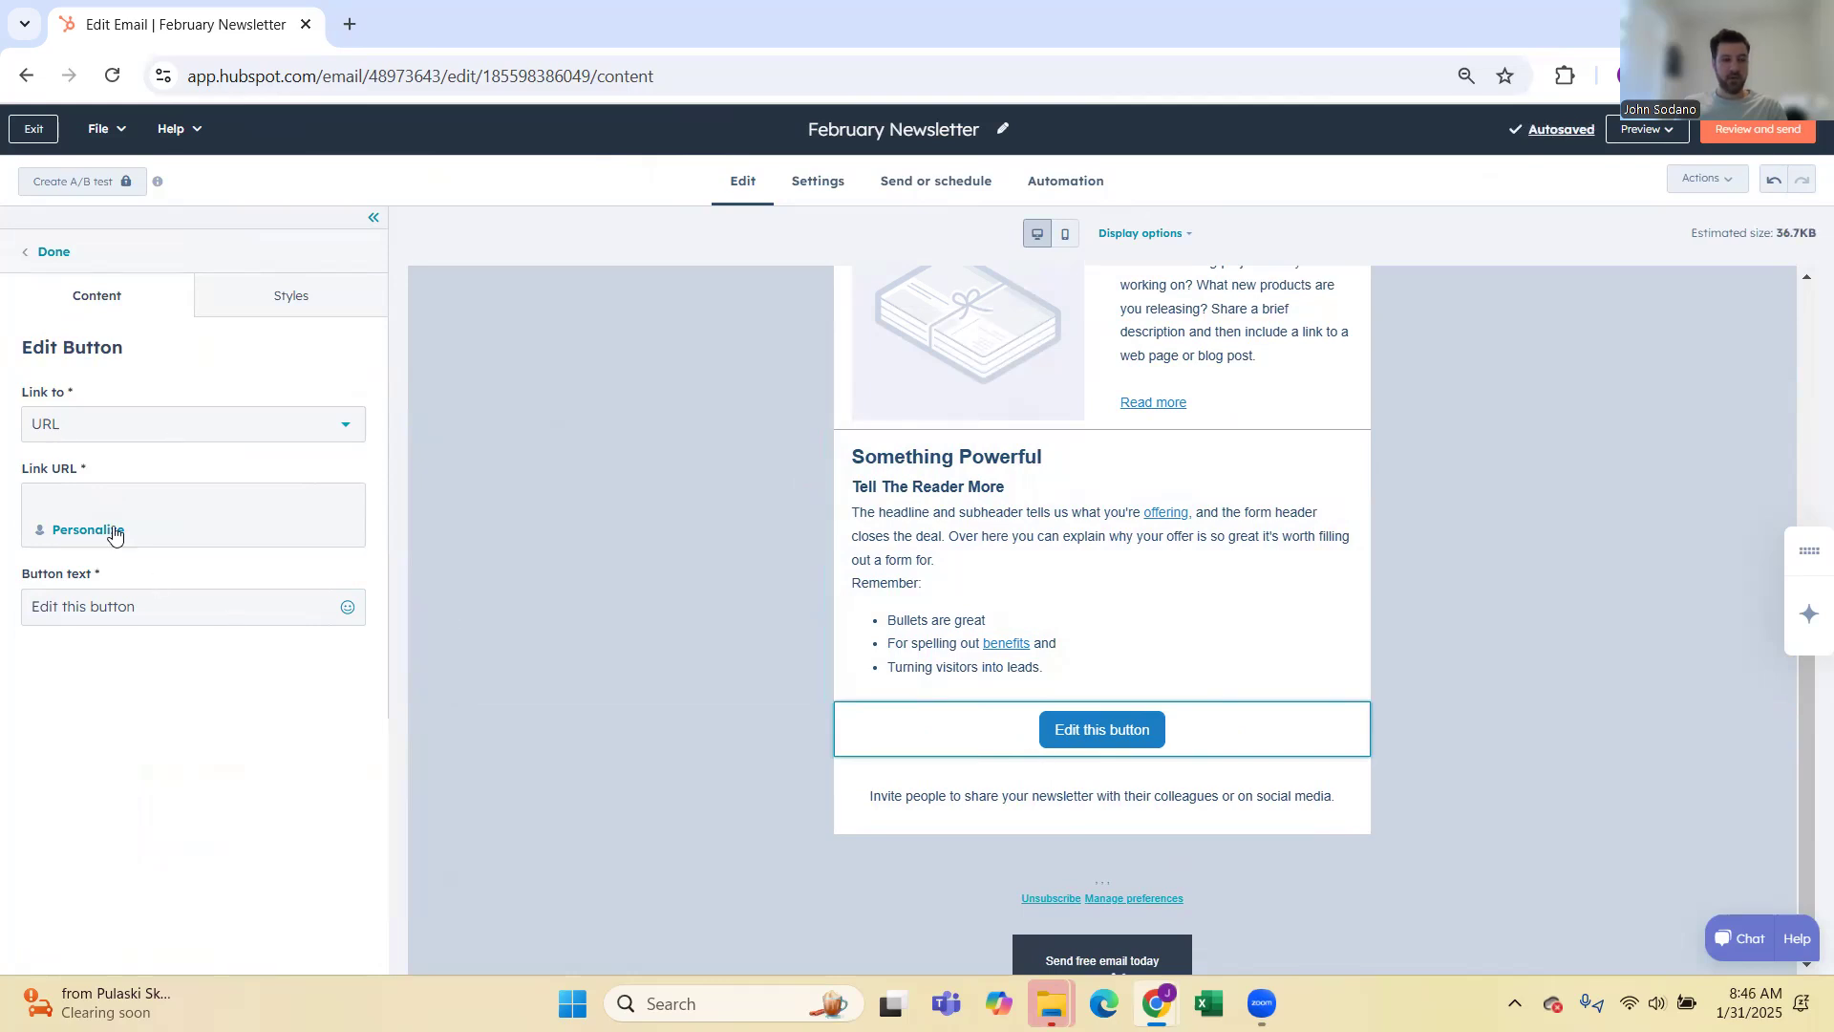
{"action": "left_click", "coordinate": [292, 296]}
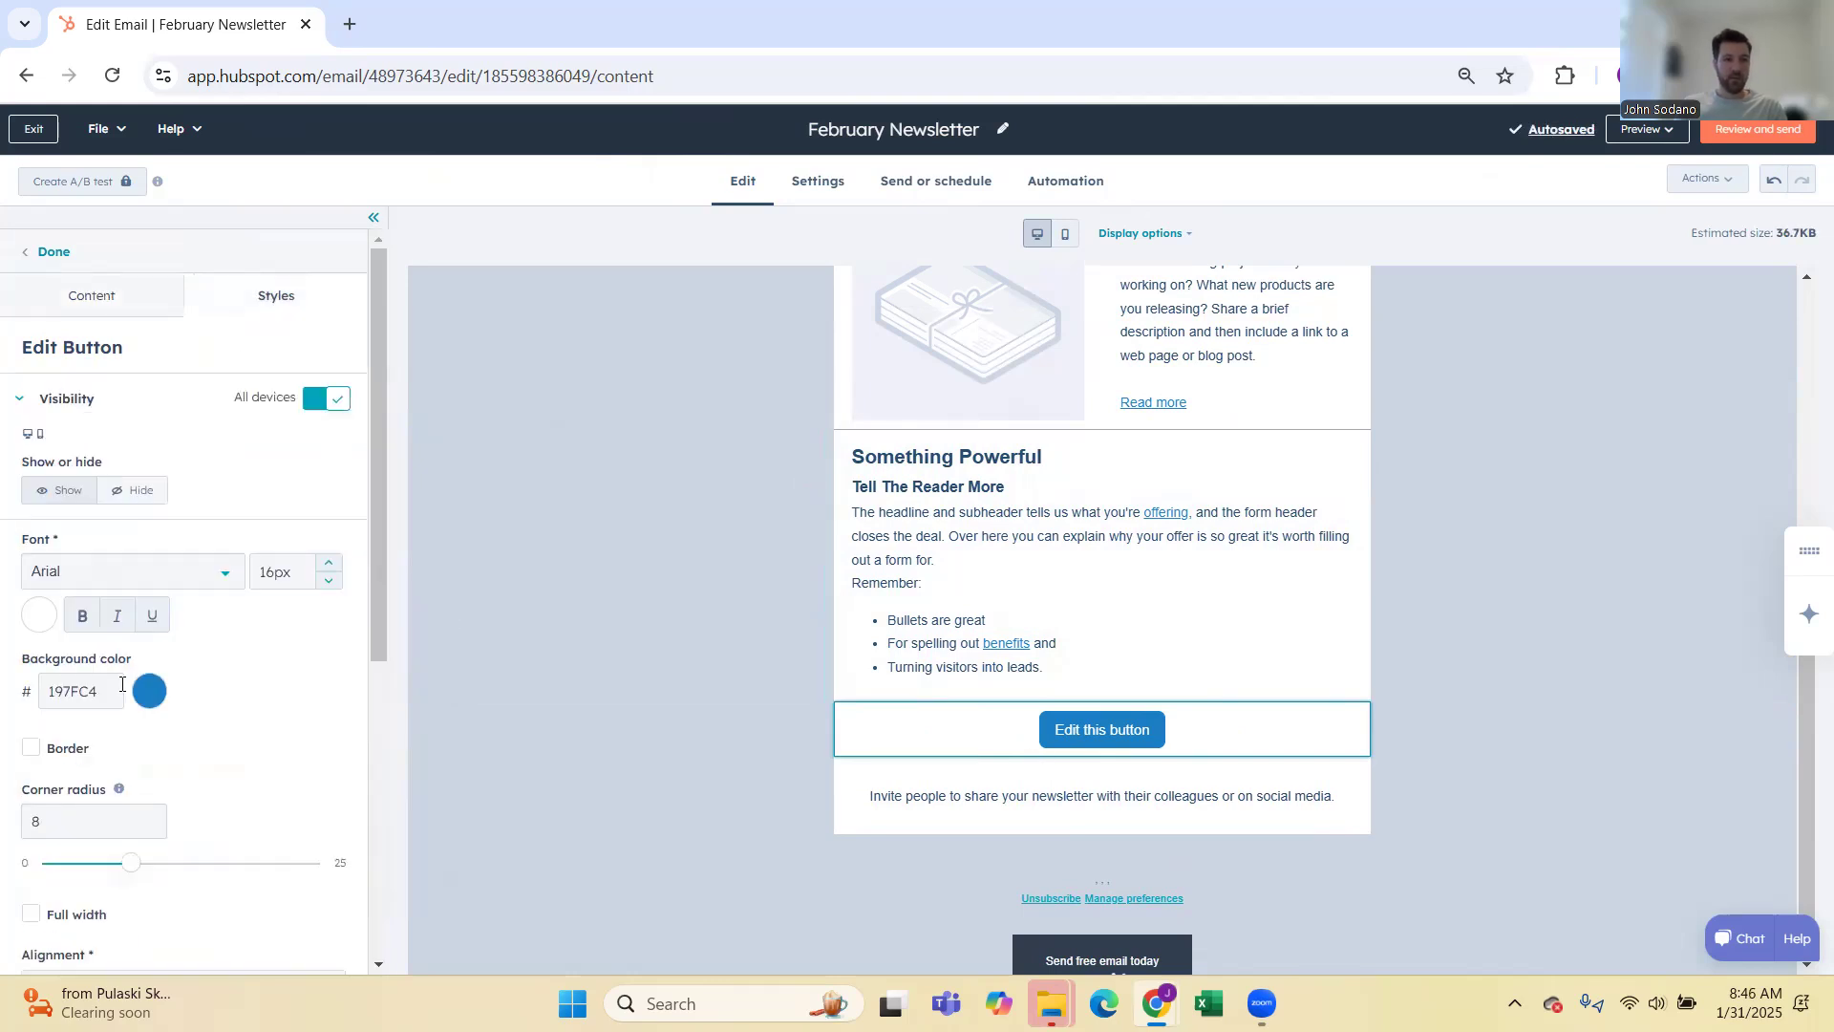
{"action": "scroll", "coordinate": [127, 700], "scroll_direction": "down", "scroll_amount": 3}
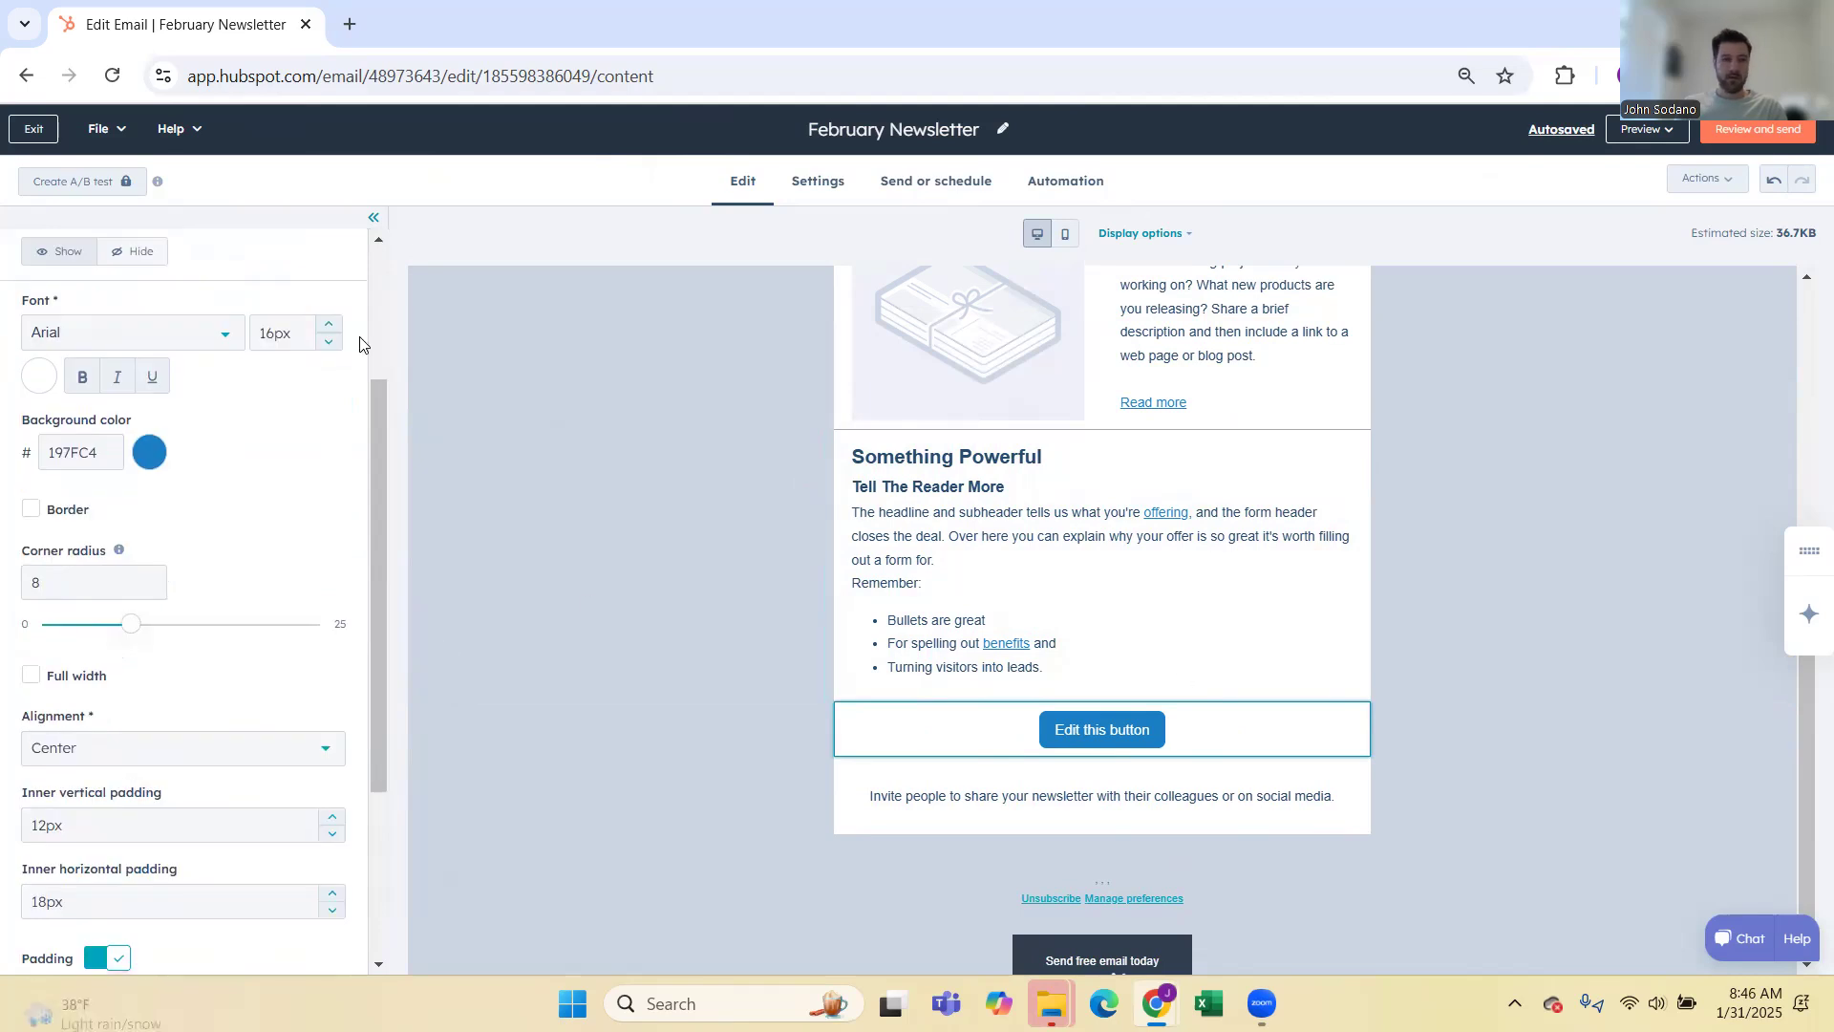
{"action": "scroll", "coordinate": [105, 363], "scroll_direction": "up", "scroll_amount": 3}
{"action": "left_click", "coordinate": [54, 255]}
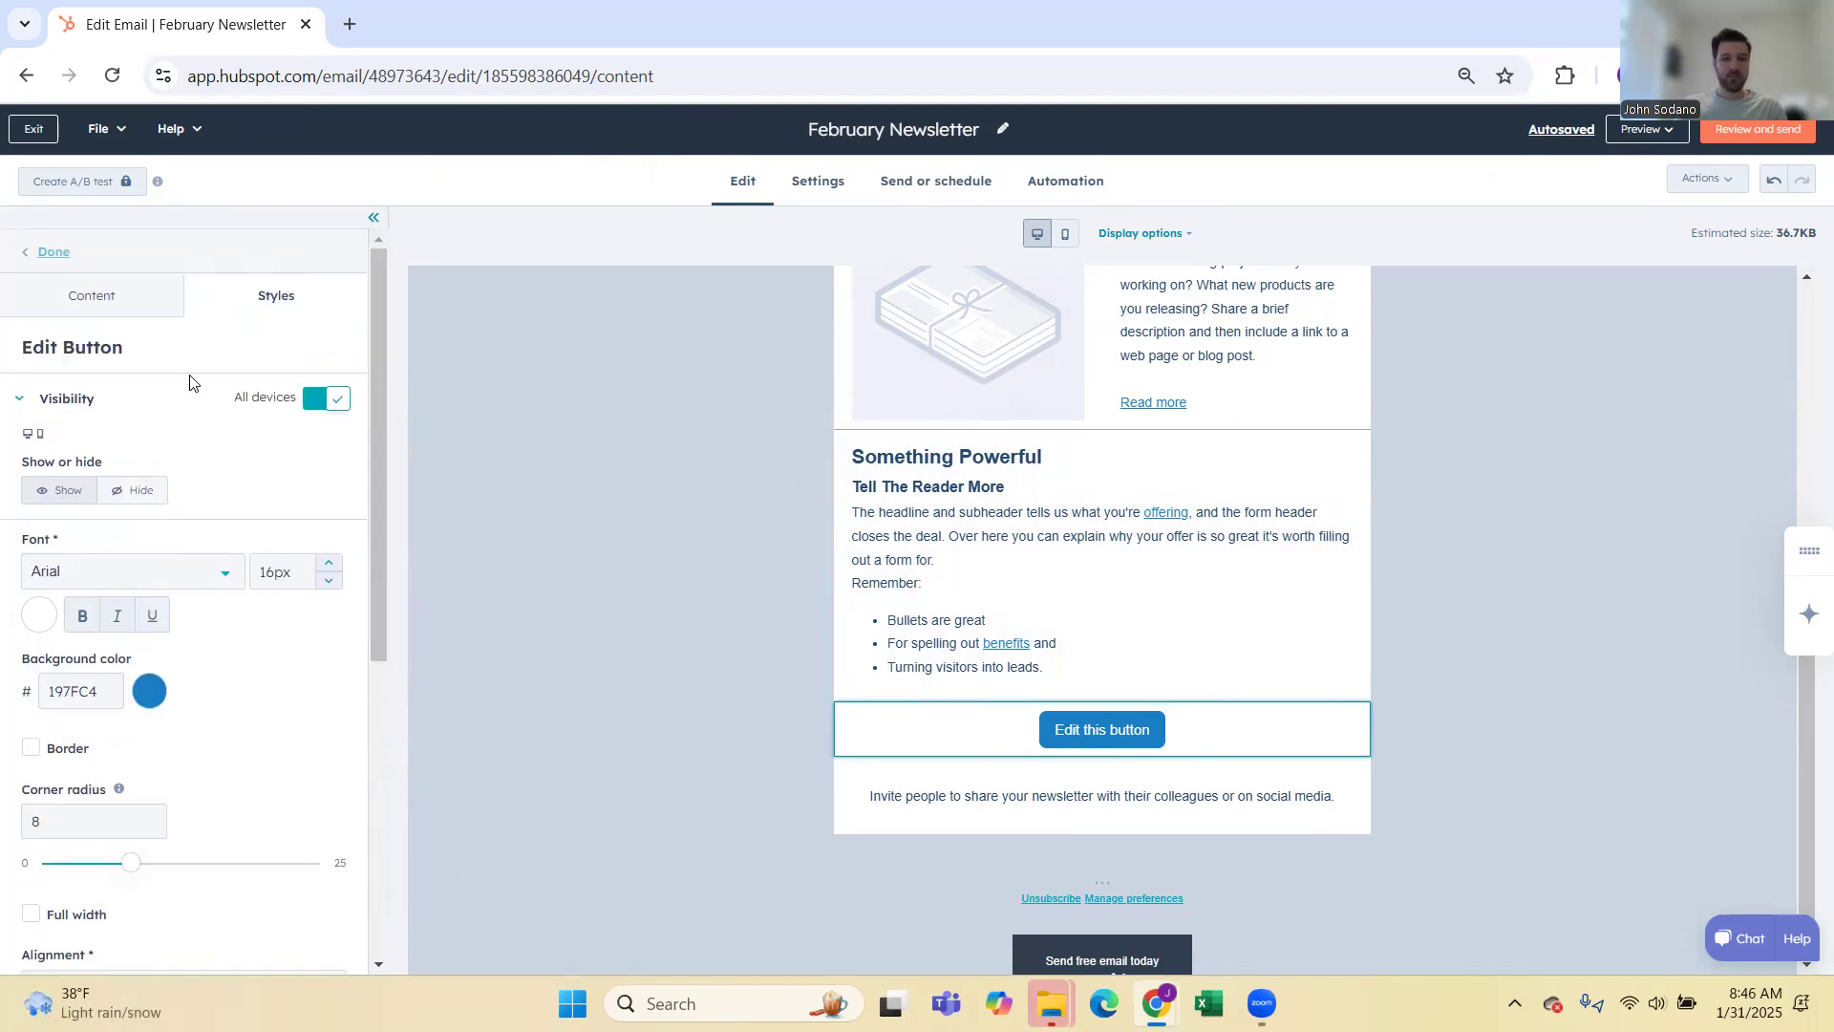
Step: Add a two-column layout section below the button and set its columns to 2/3 : 1/3
{"action": "scroll", "coordinate": [187, 535], "scroll_direction": "down", "scroll_amount": 3}
{"action": "scroll", "coordinate": [188, 537], "scroll_direction": "down", "scroll_amount": 1}
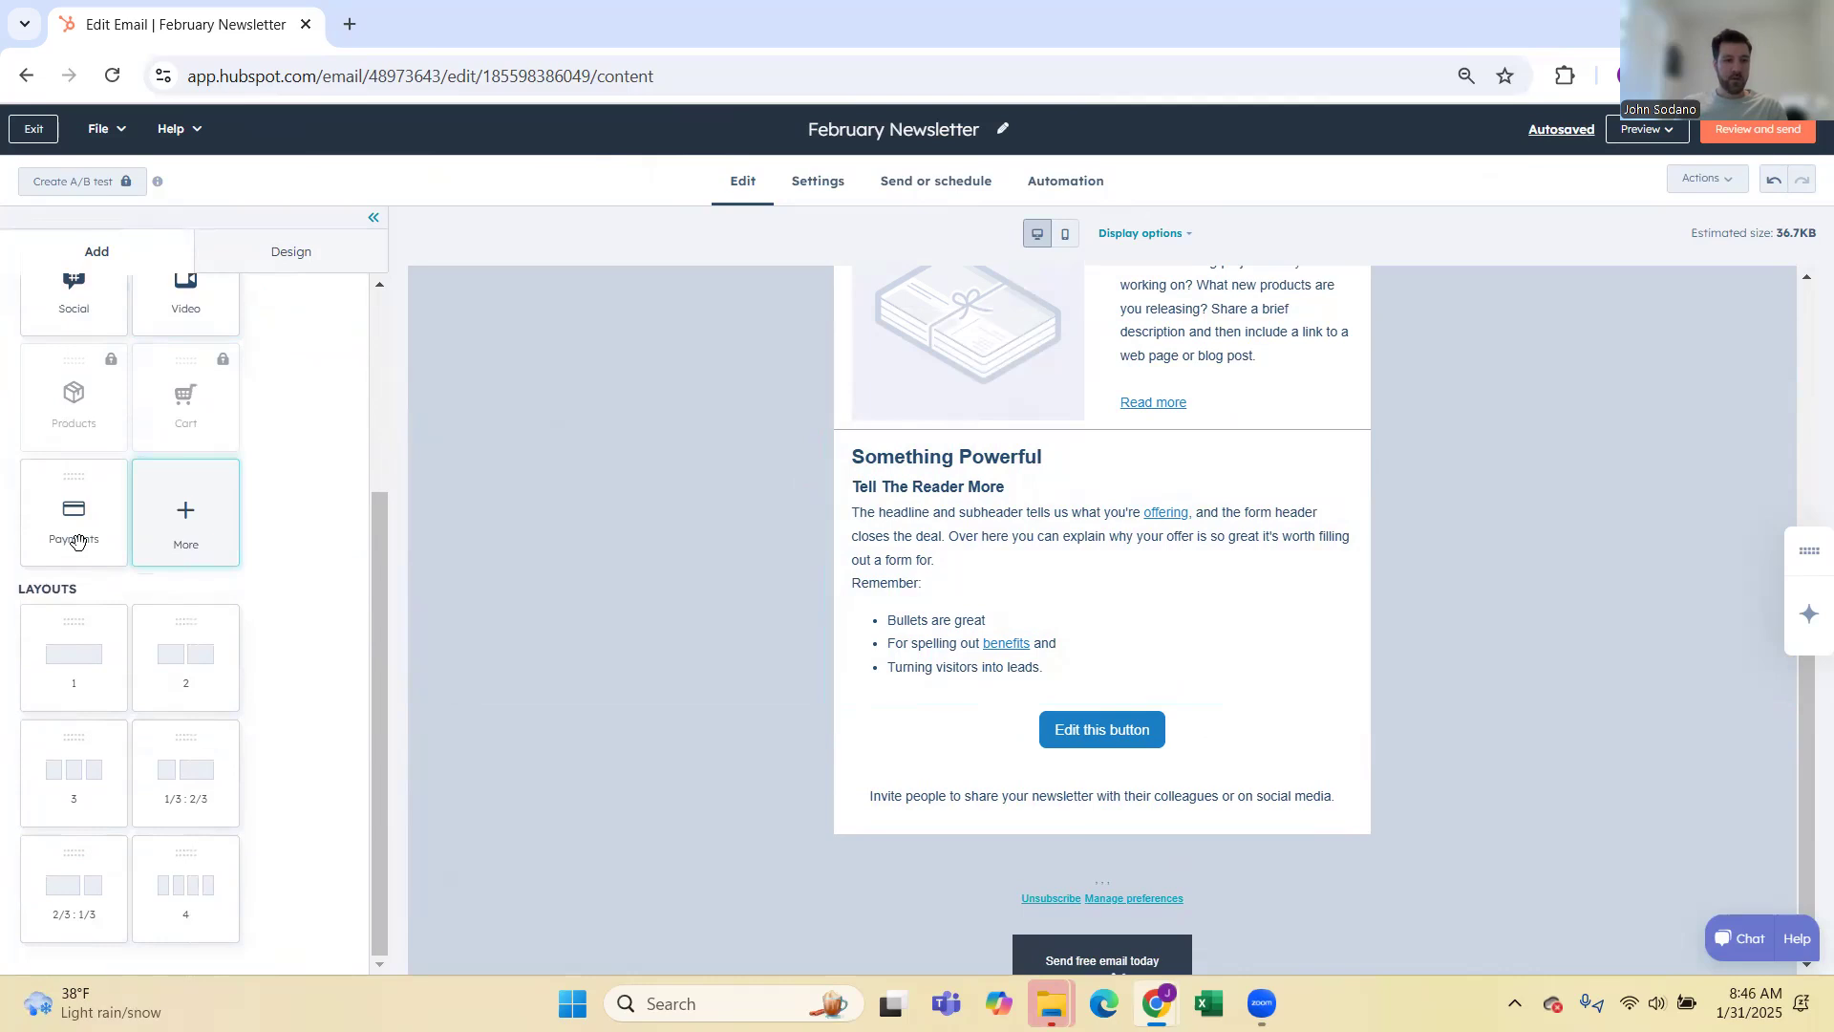
{"action": "left_click_drag", "start_coordinate": [149, 674], "coordinate": [1051, 770]}
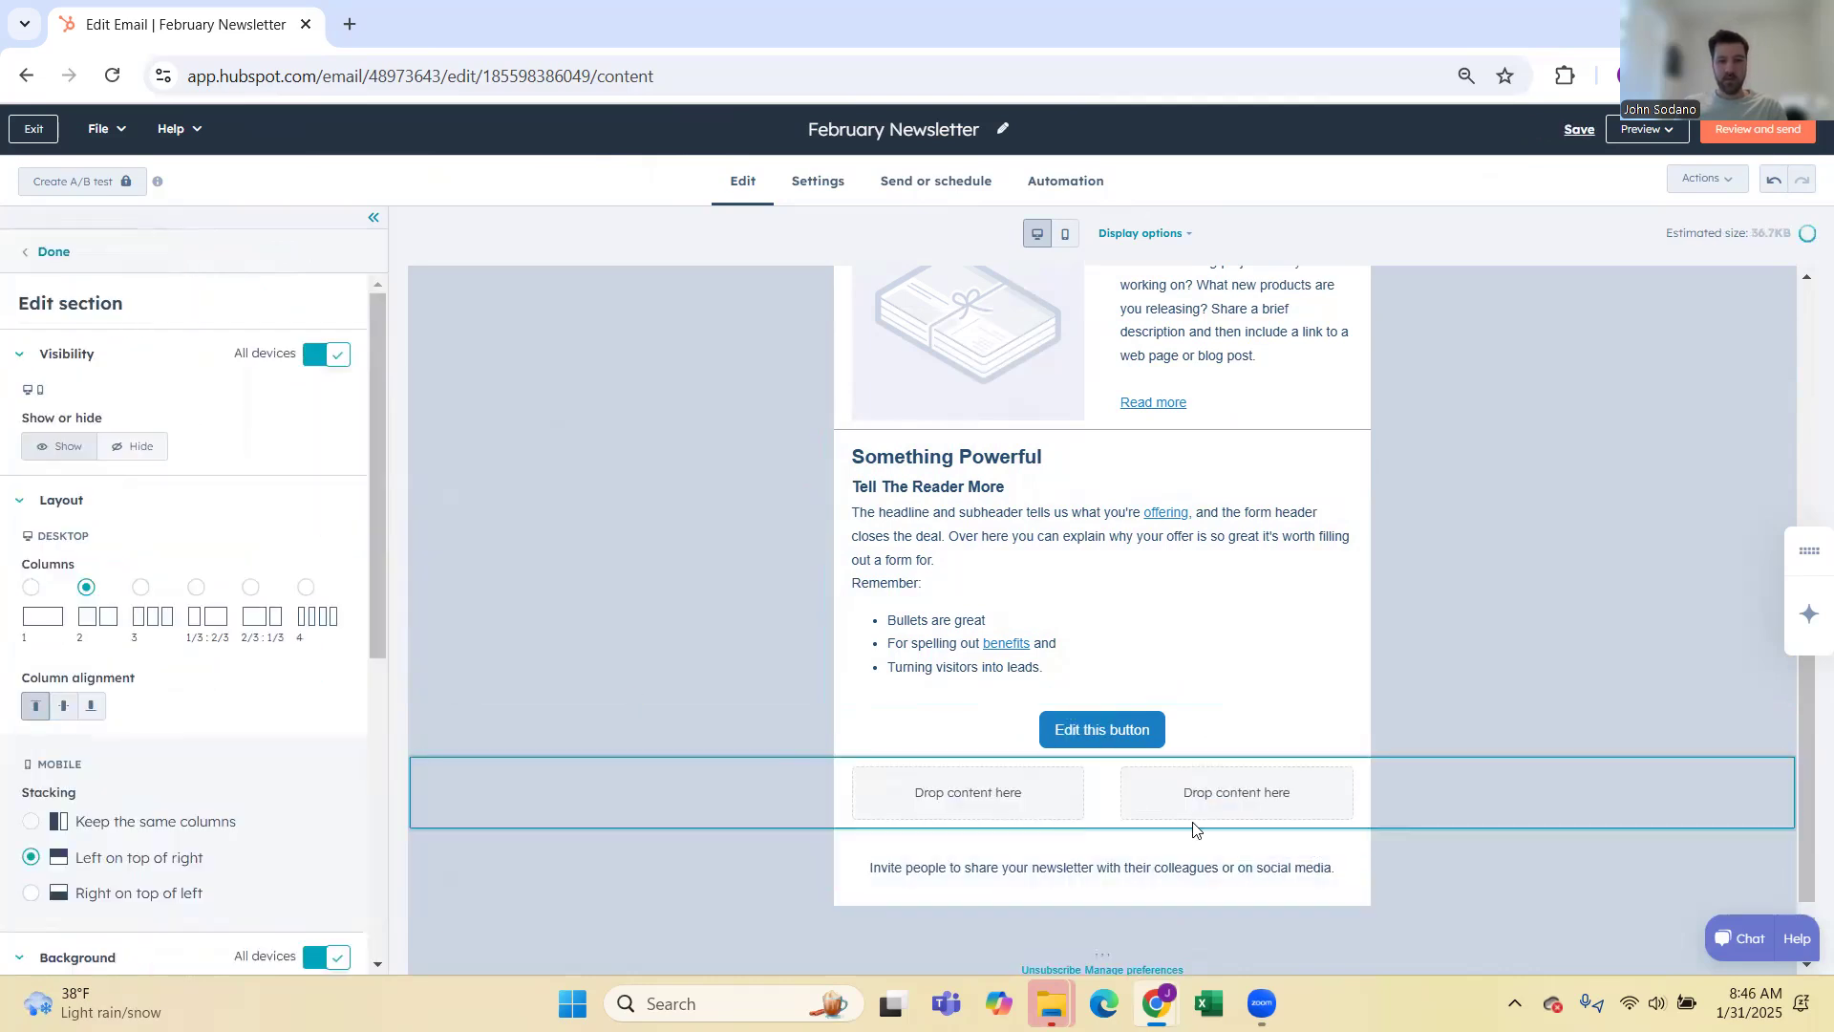
{"action": "left_click", "coordinate": [196, 619]}
{"action": "left_click", "coordinate": [251, 599]}
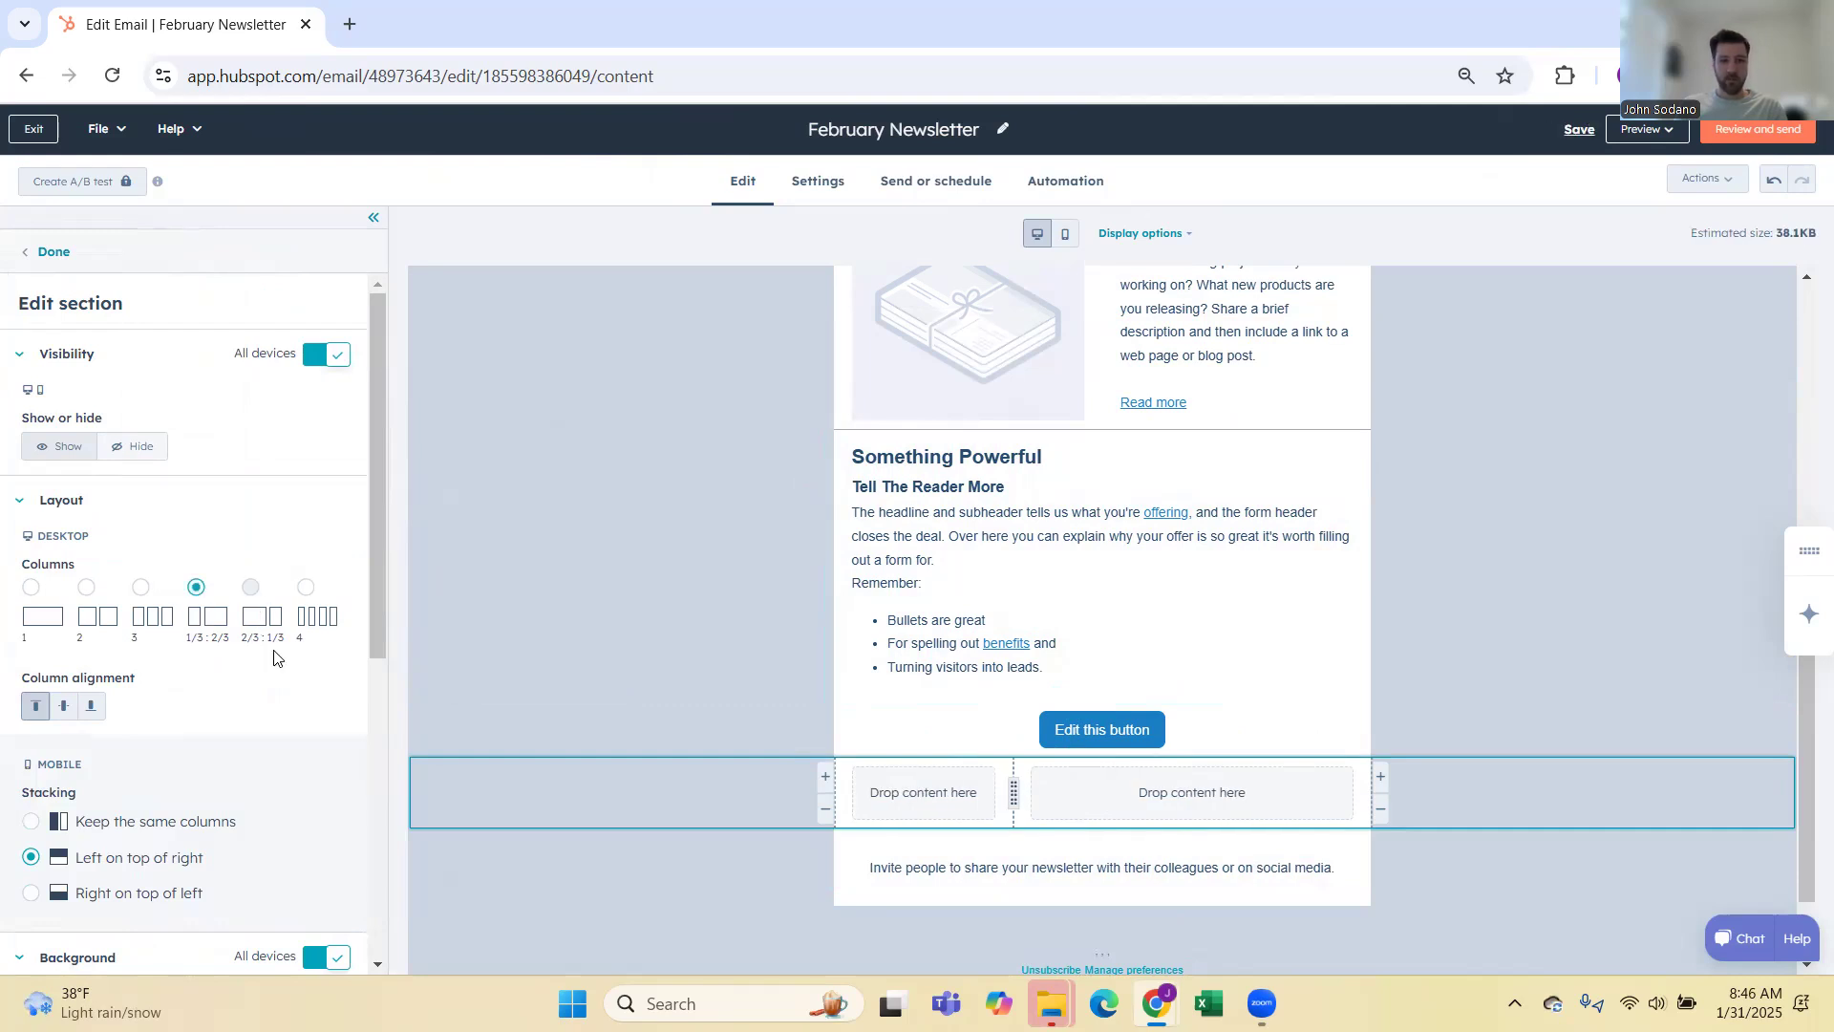
{"action": "scroll", "coordinate": [1120, 439], "scroll_direction": "down", "scroll_amount": 2}
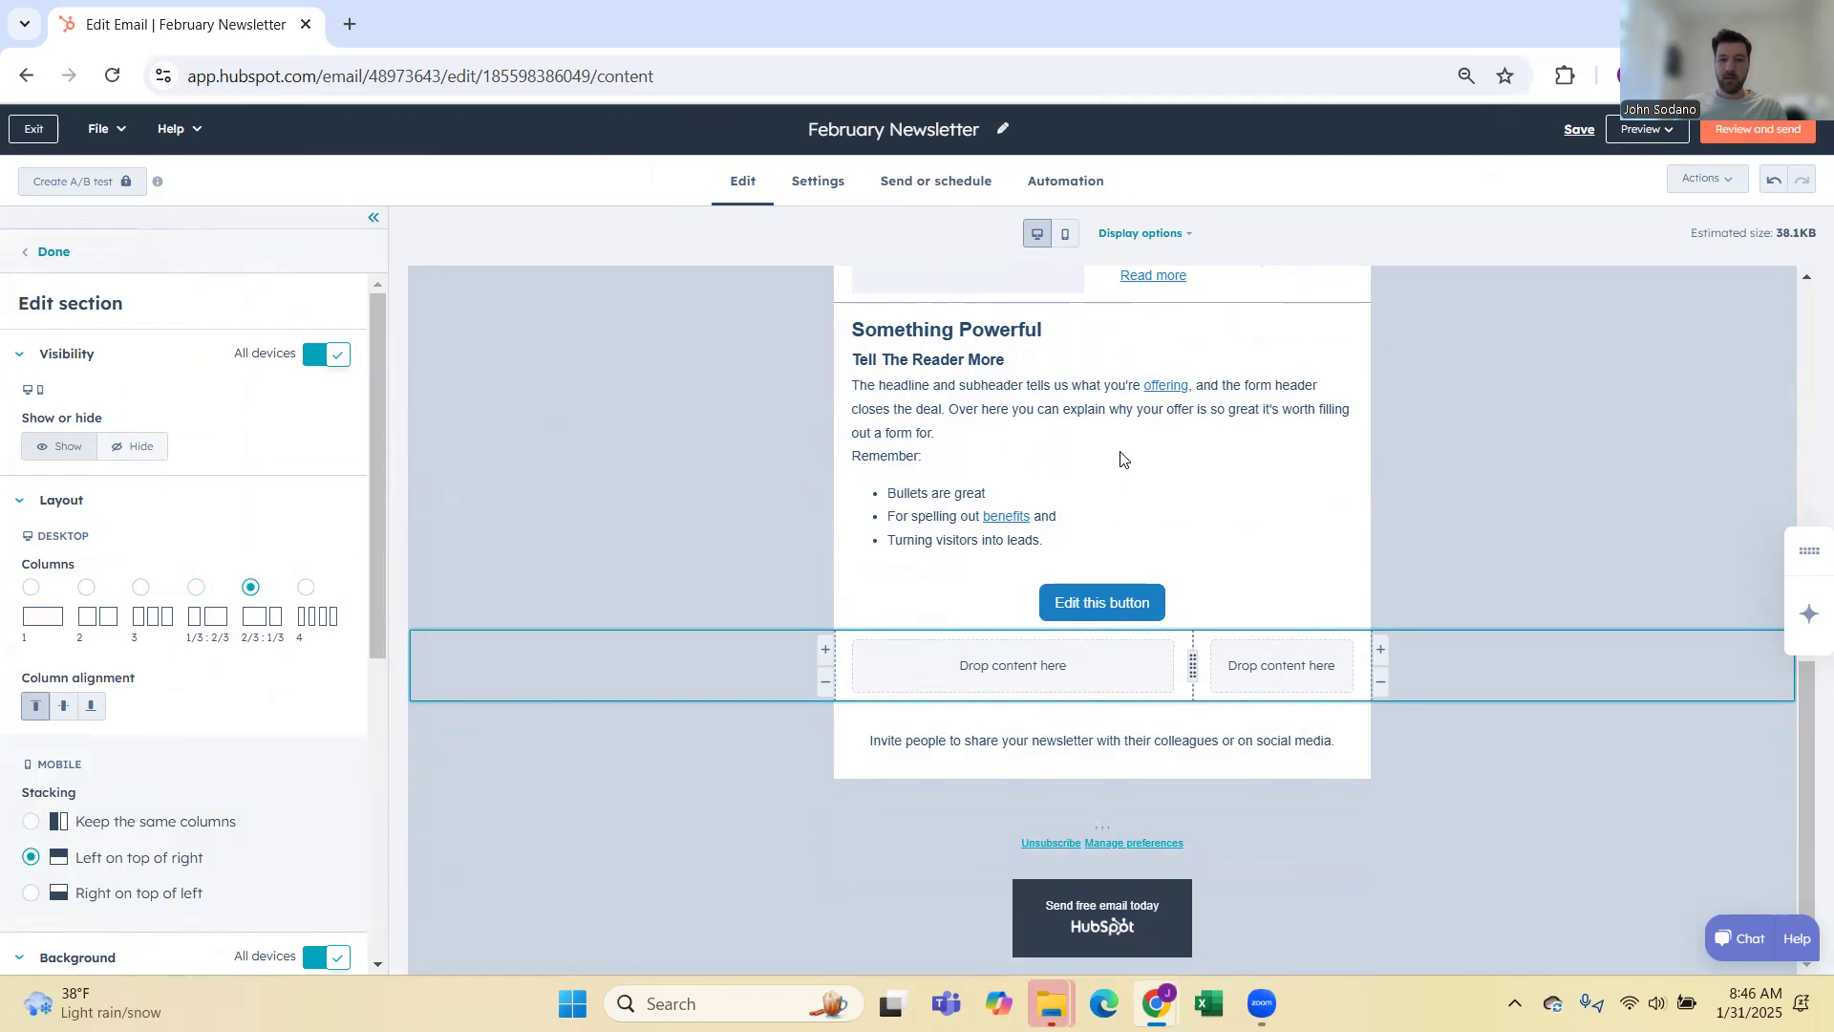
{"action": "scroll", "coordinate": [1120, 453], "scroll_direction": "up", "scroll_amount": 6}
{"action": "left_click", "coordinate": [1408, 472]}
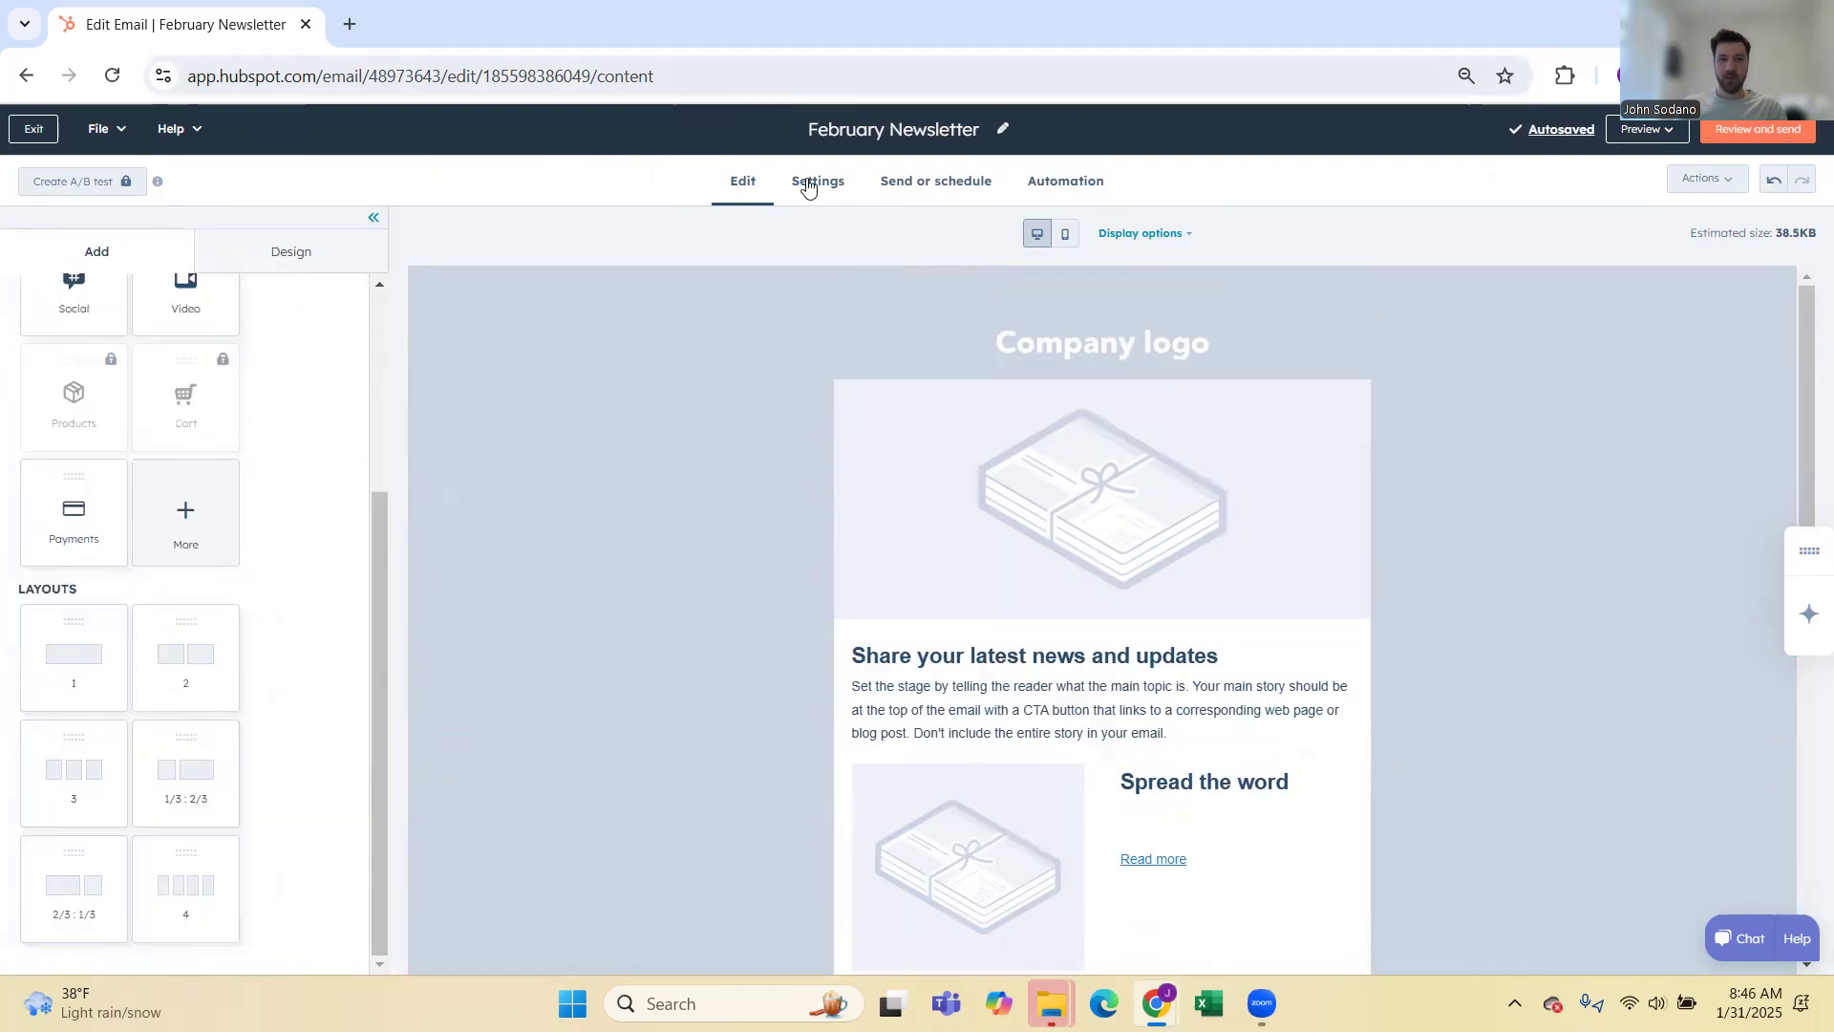
Step: Examine the email settings, including the from name and from address choices, subject line, preview text and subscription type options
{"action": "left_click", "coordinate": [807, 187]}
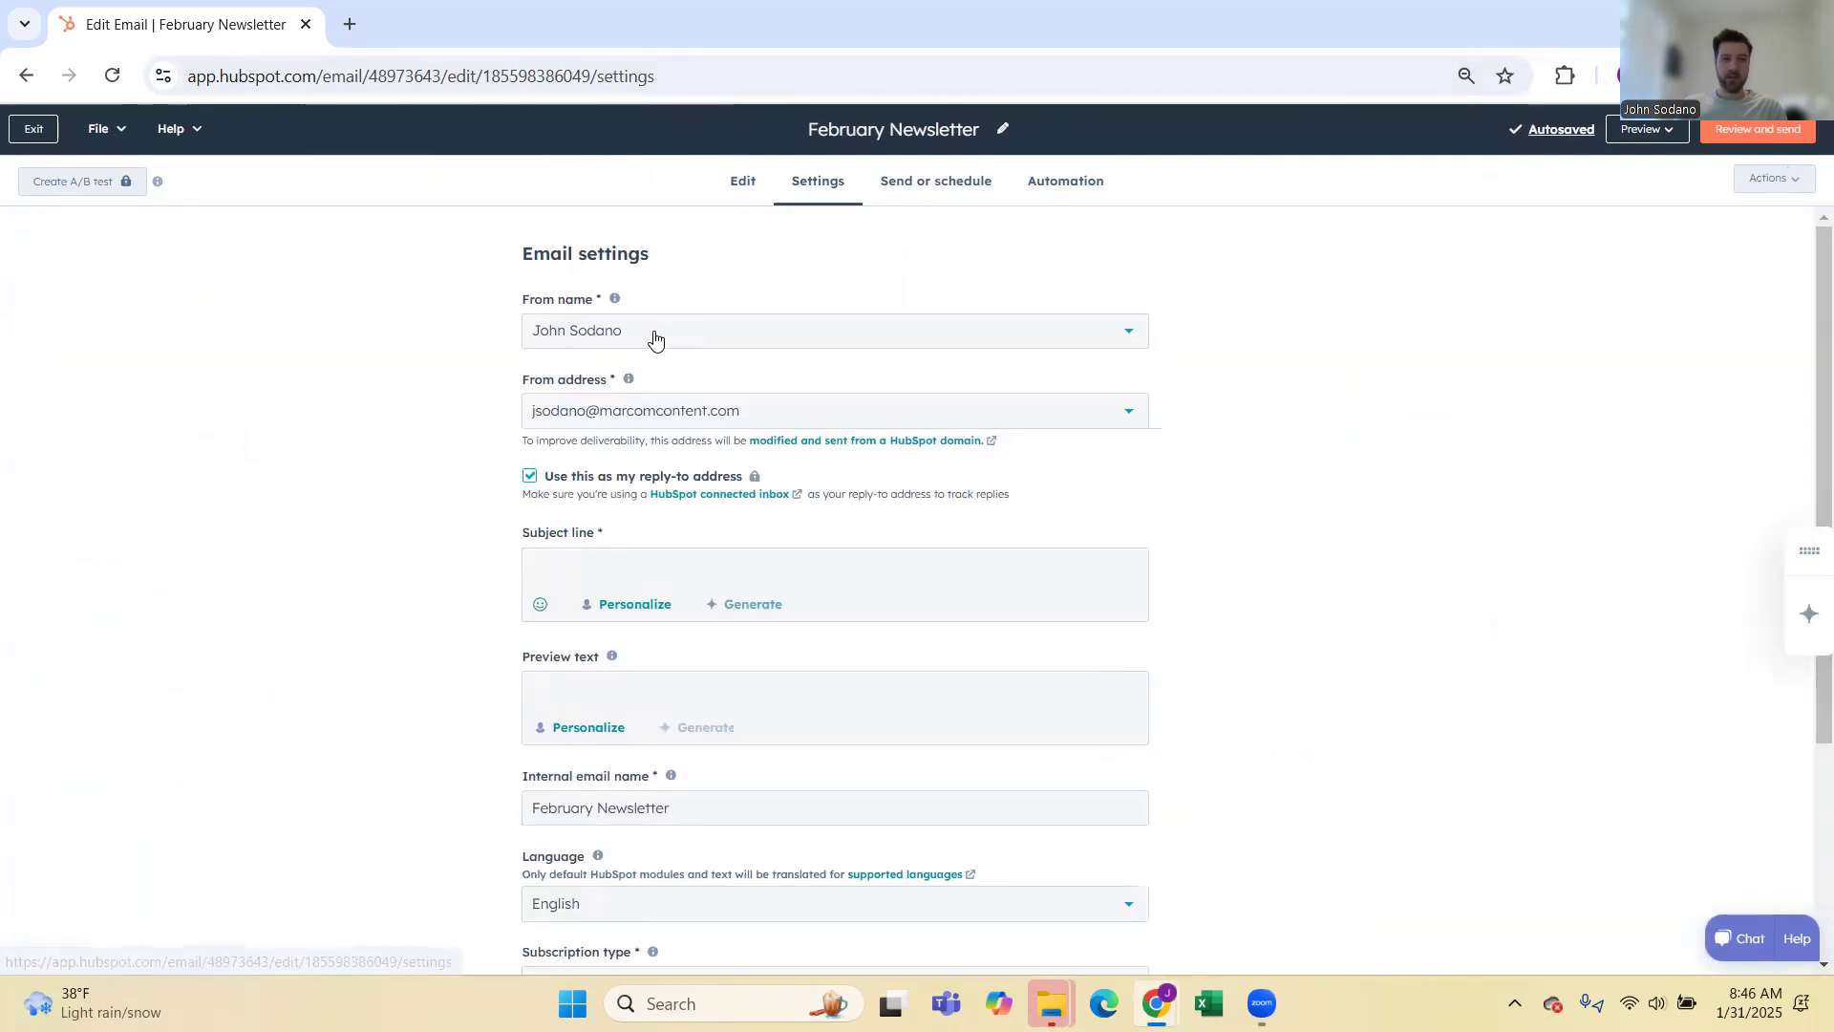
{"action": "left_click", "coordinate": [655, 341]}
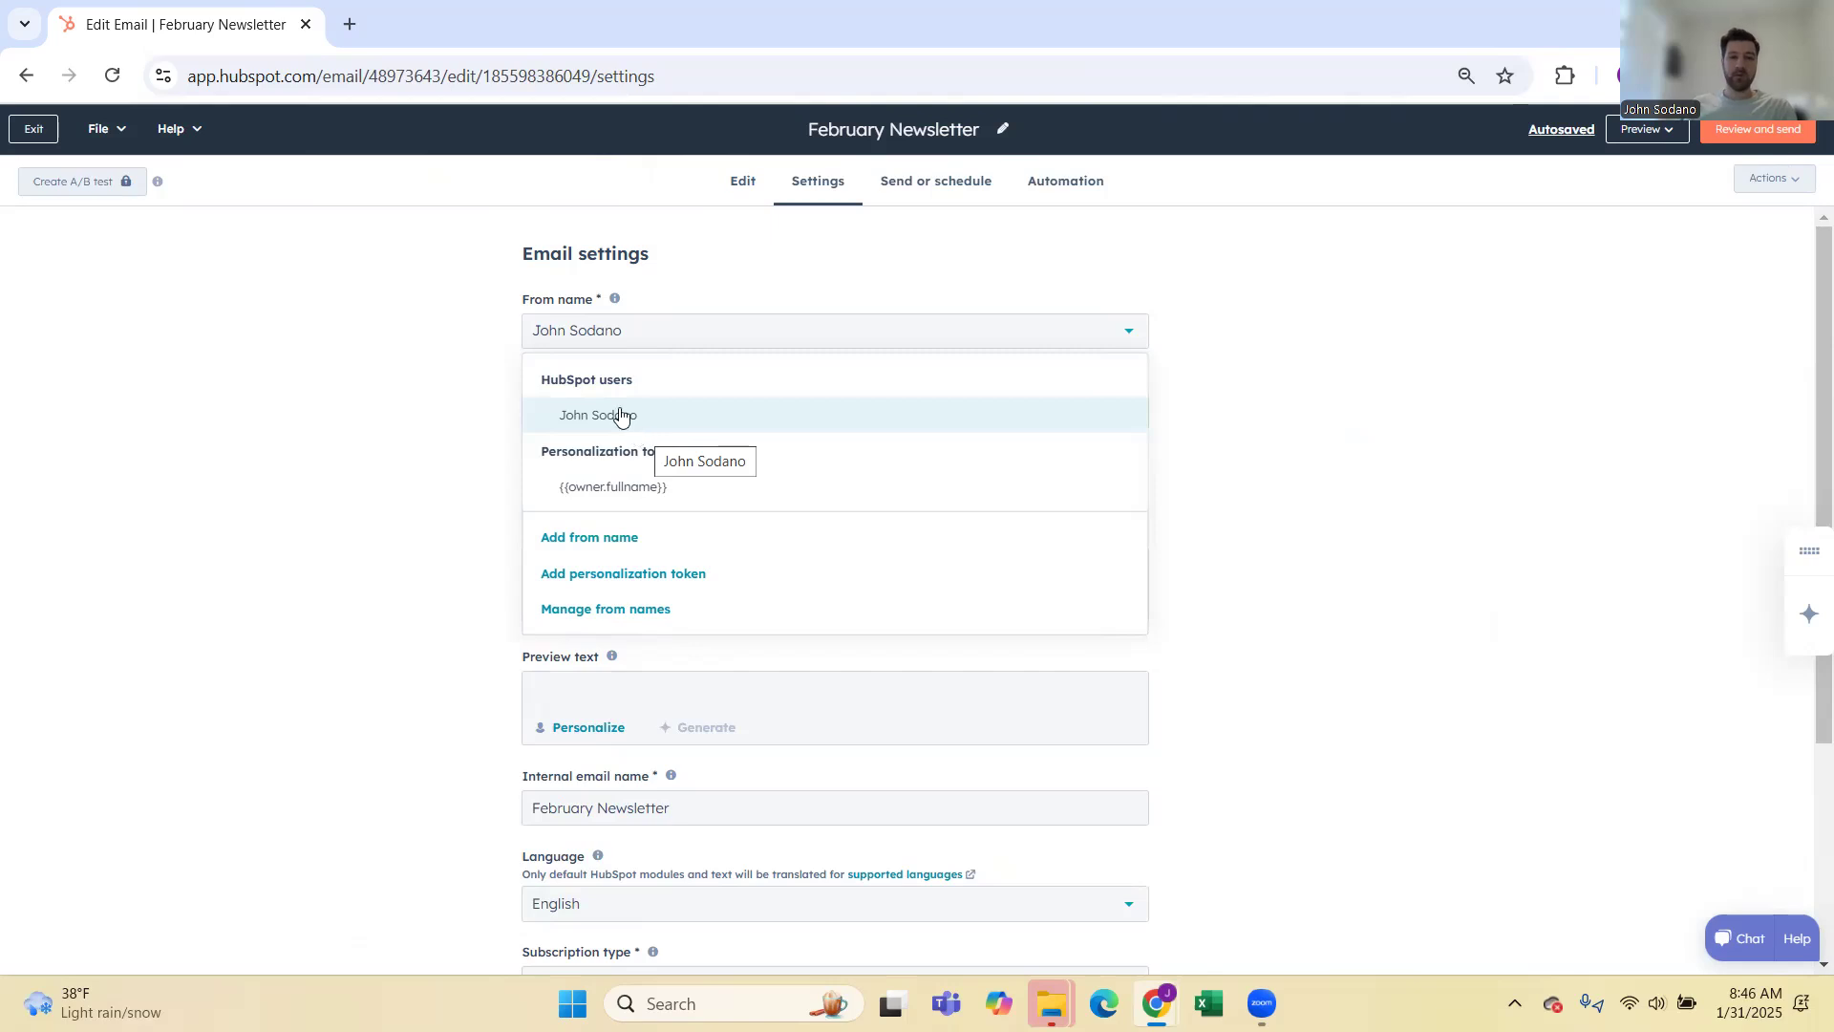
{"action": "left_click", "coordinate": [453, 410]}
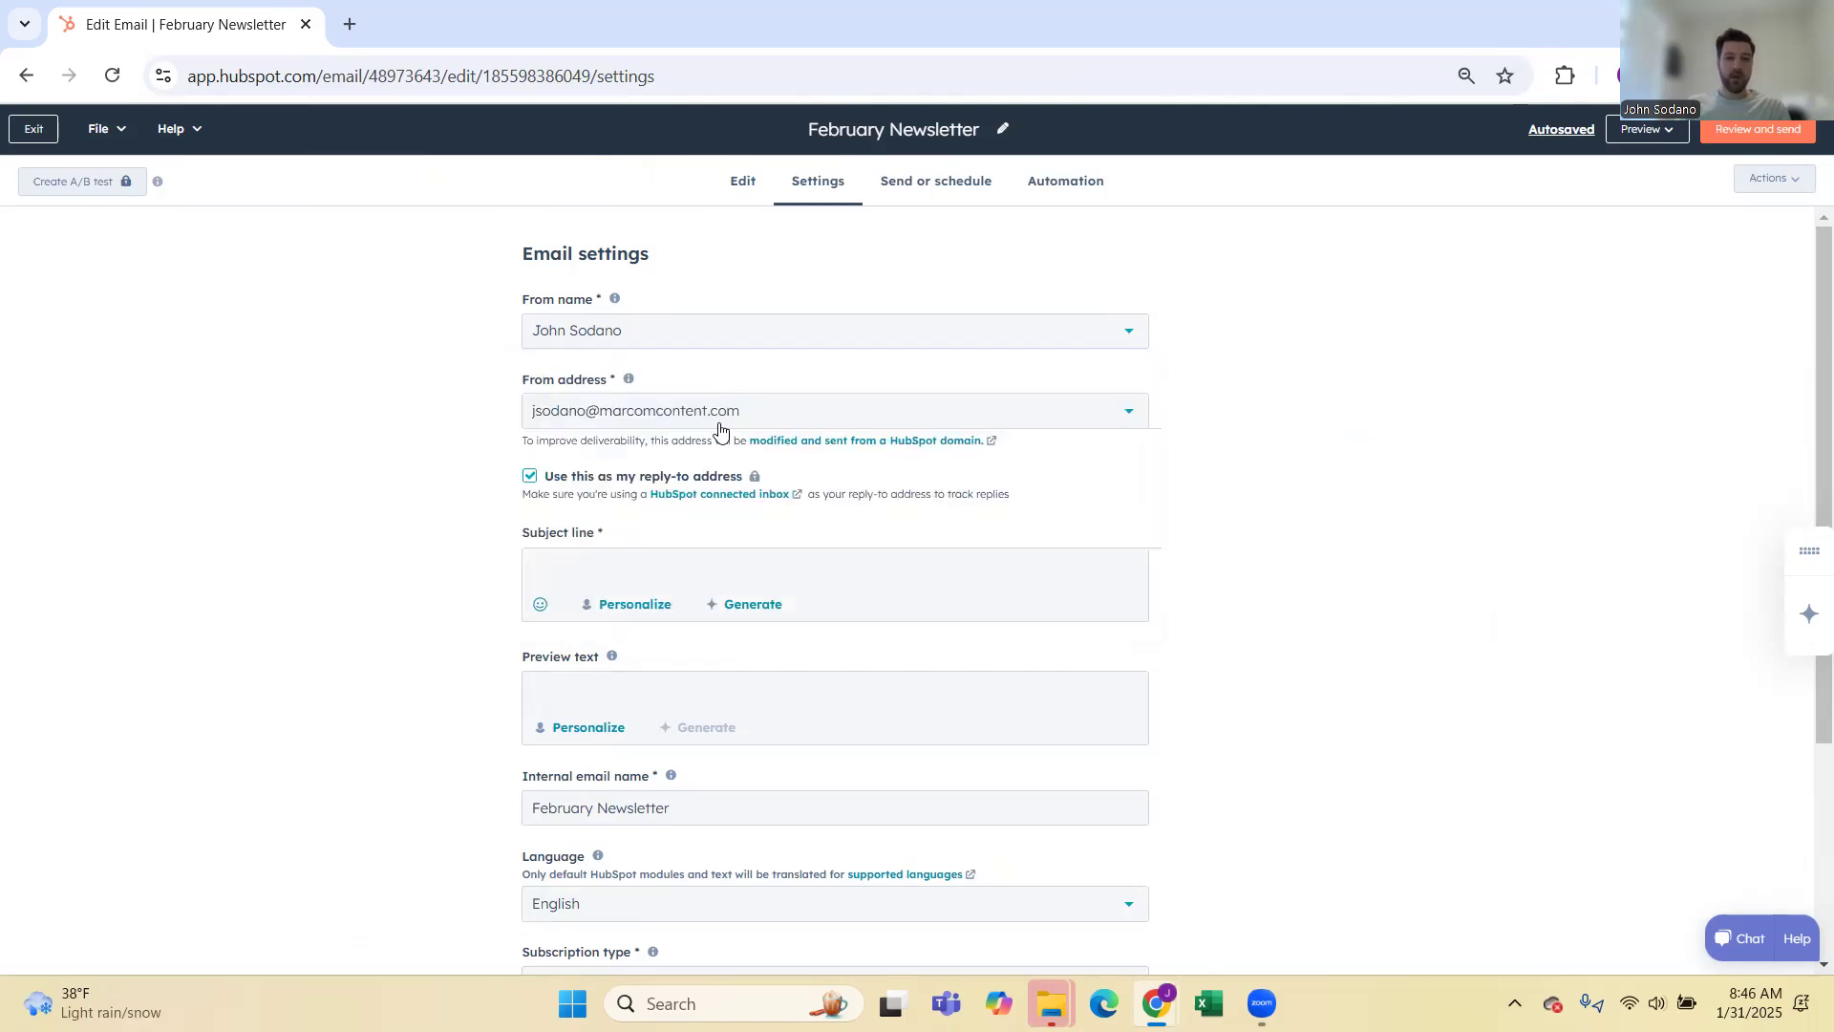
{"action": "left_click", "coordinate": [707, 420]}
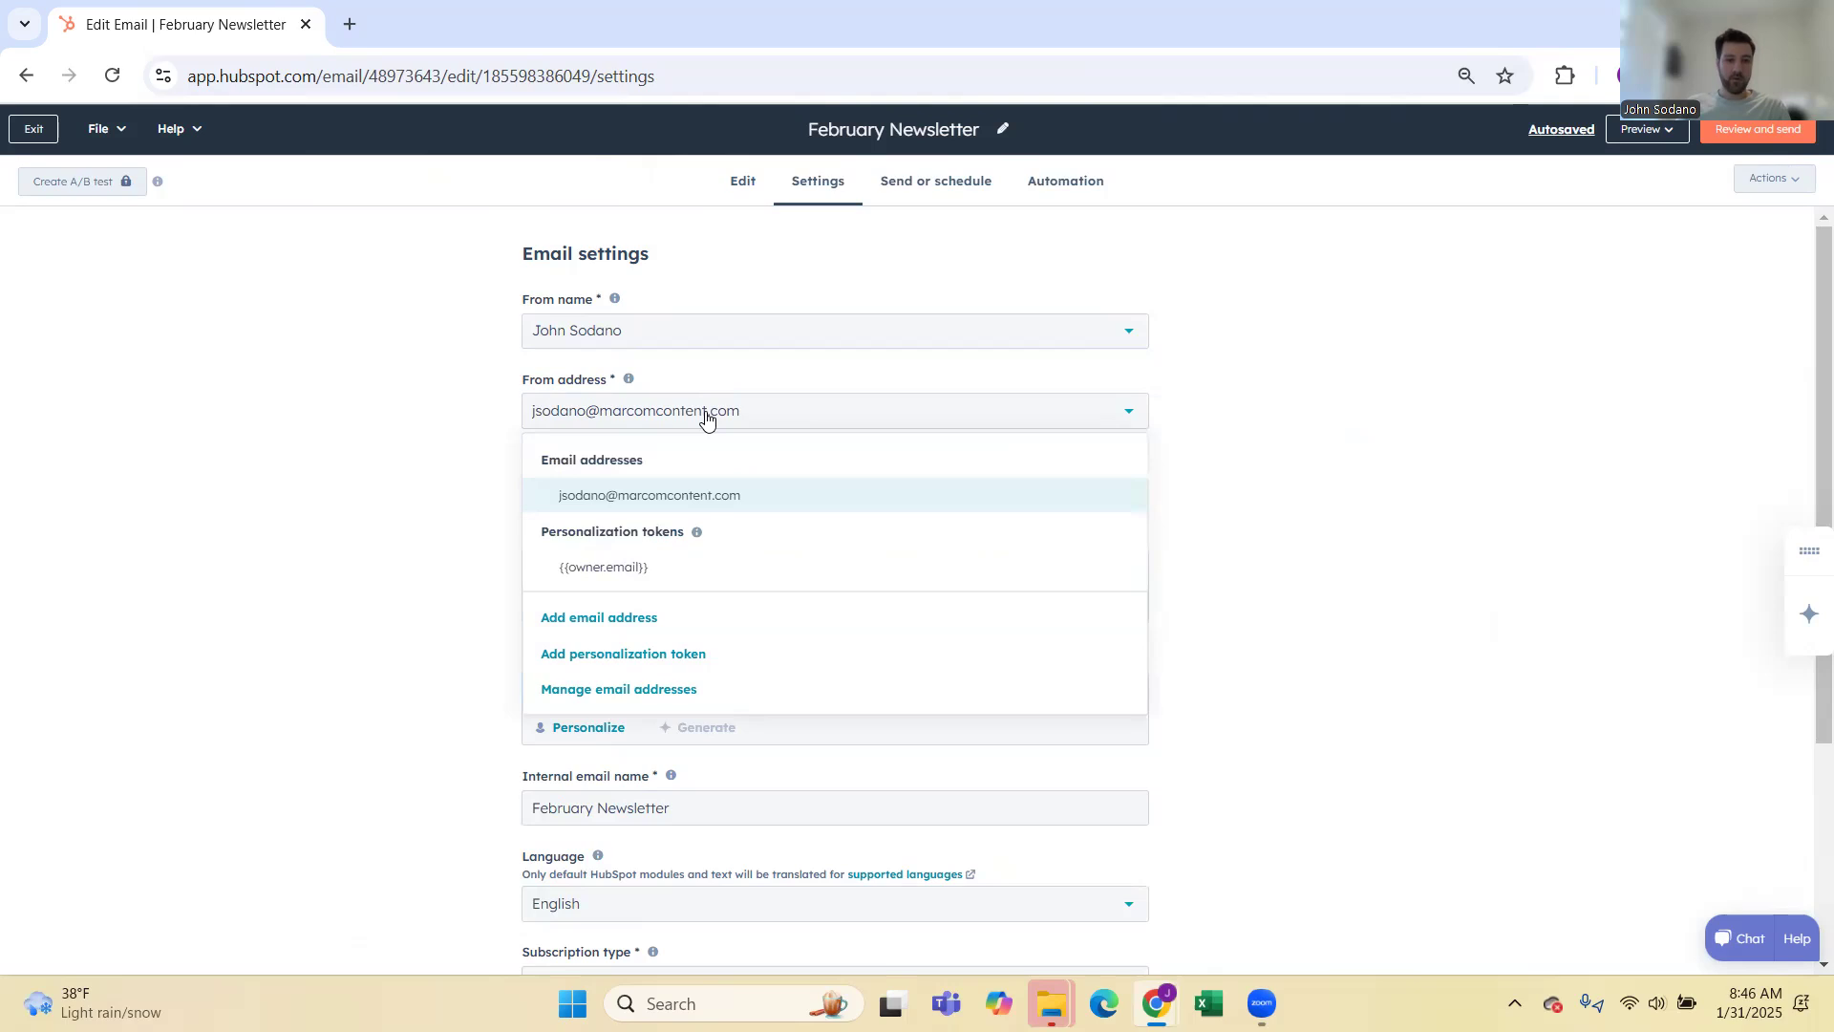
{"action": "left_click", "coordinate": [472, 428]}
{"action": "scroll", "coordinate": [606, 458], "scroll_direction": "down", "scroll_amount": 1}
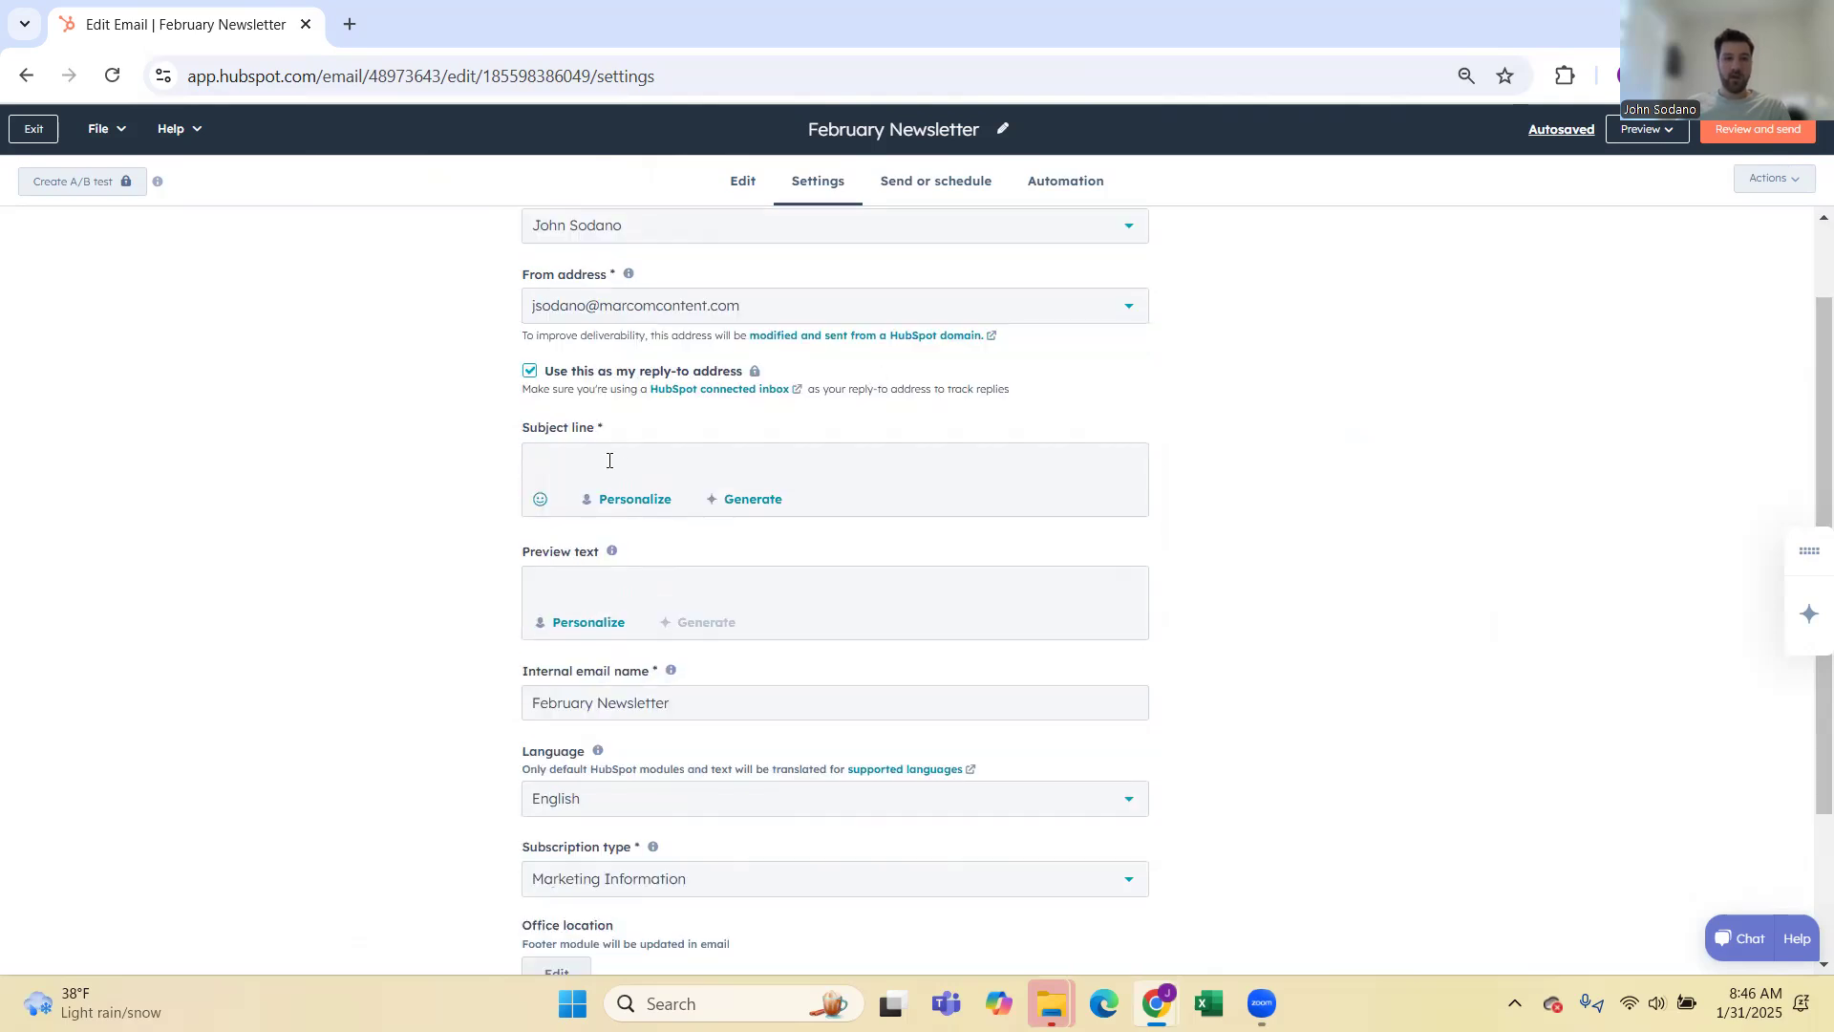
{"action": "left_click", "coordinate": [604, 459]}
{"action": "left_click", "coordinate": [617, 567]}
{"action": "scroll", "coordinate": [764, 488], "scroll_direction": "down", "scroll_amount": 2}
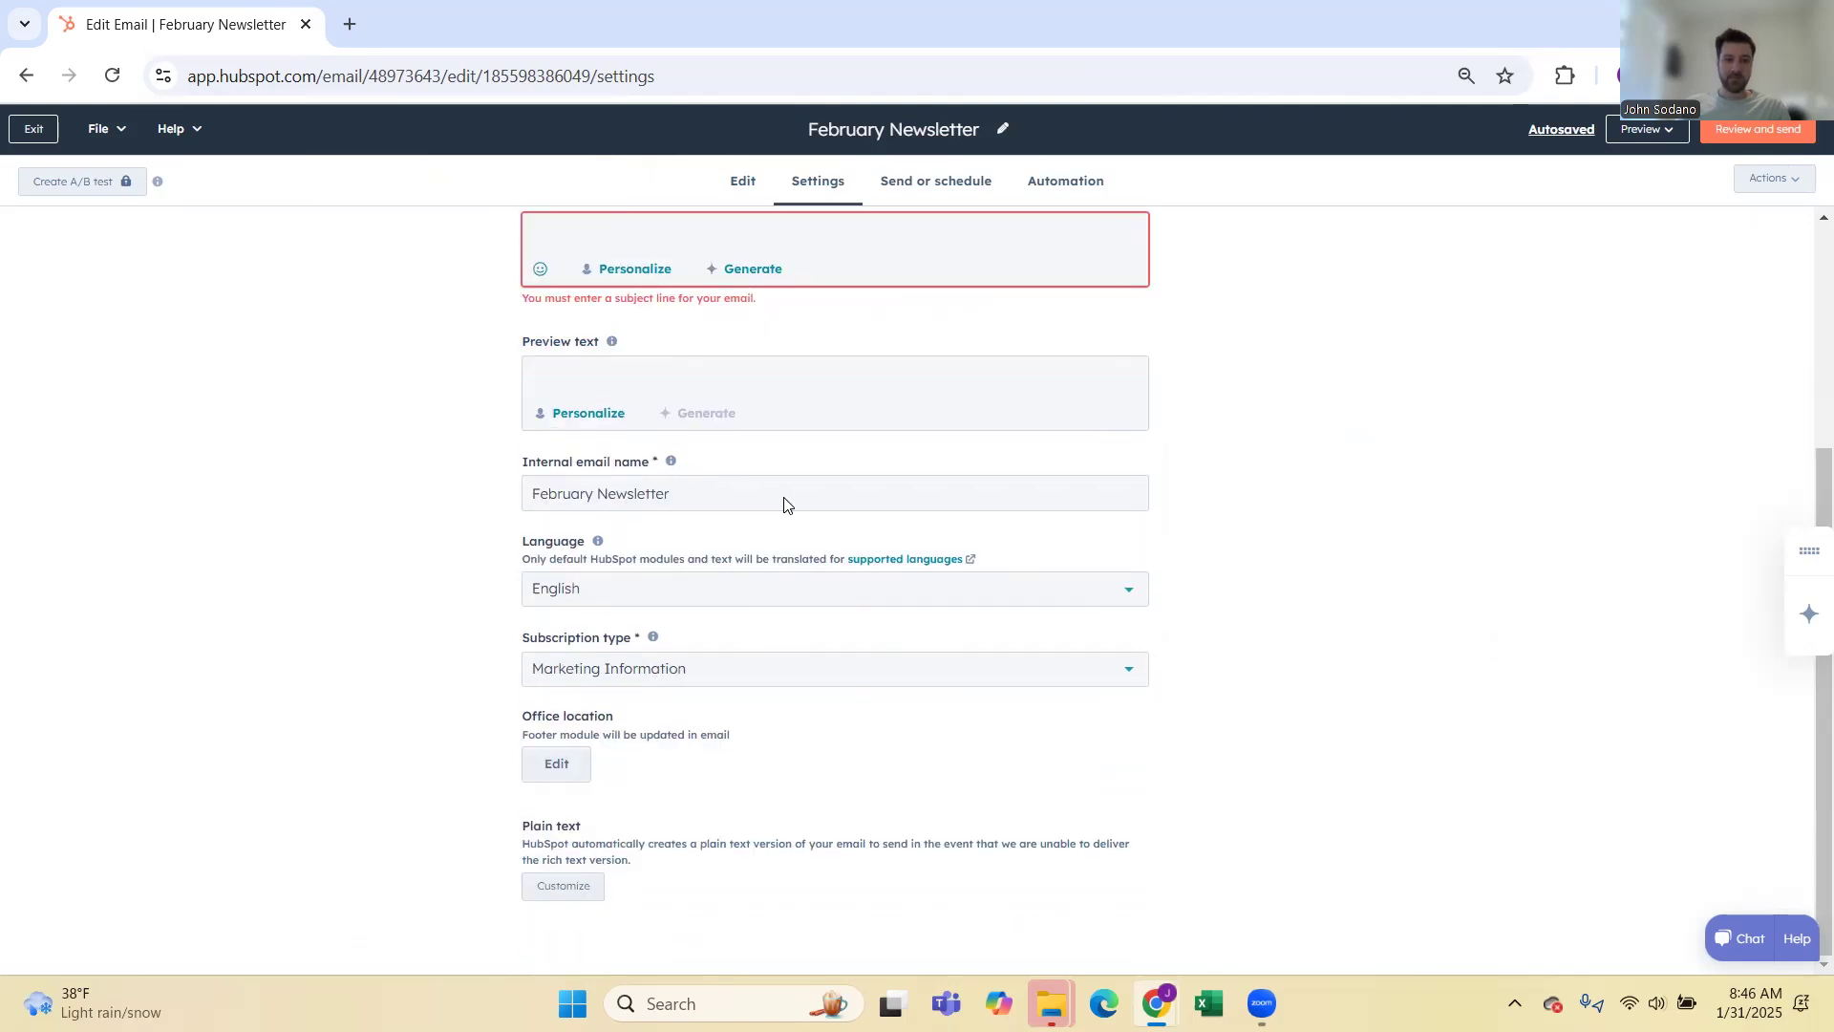
{"action": "left_click", "coordinate": [588, 674]}
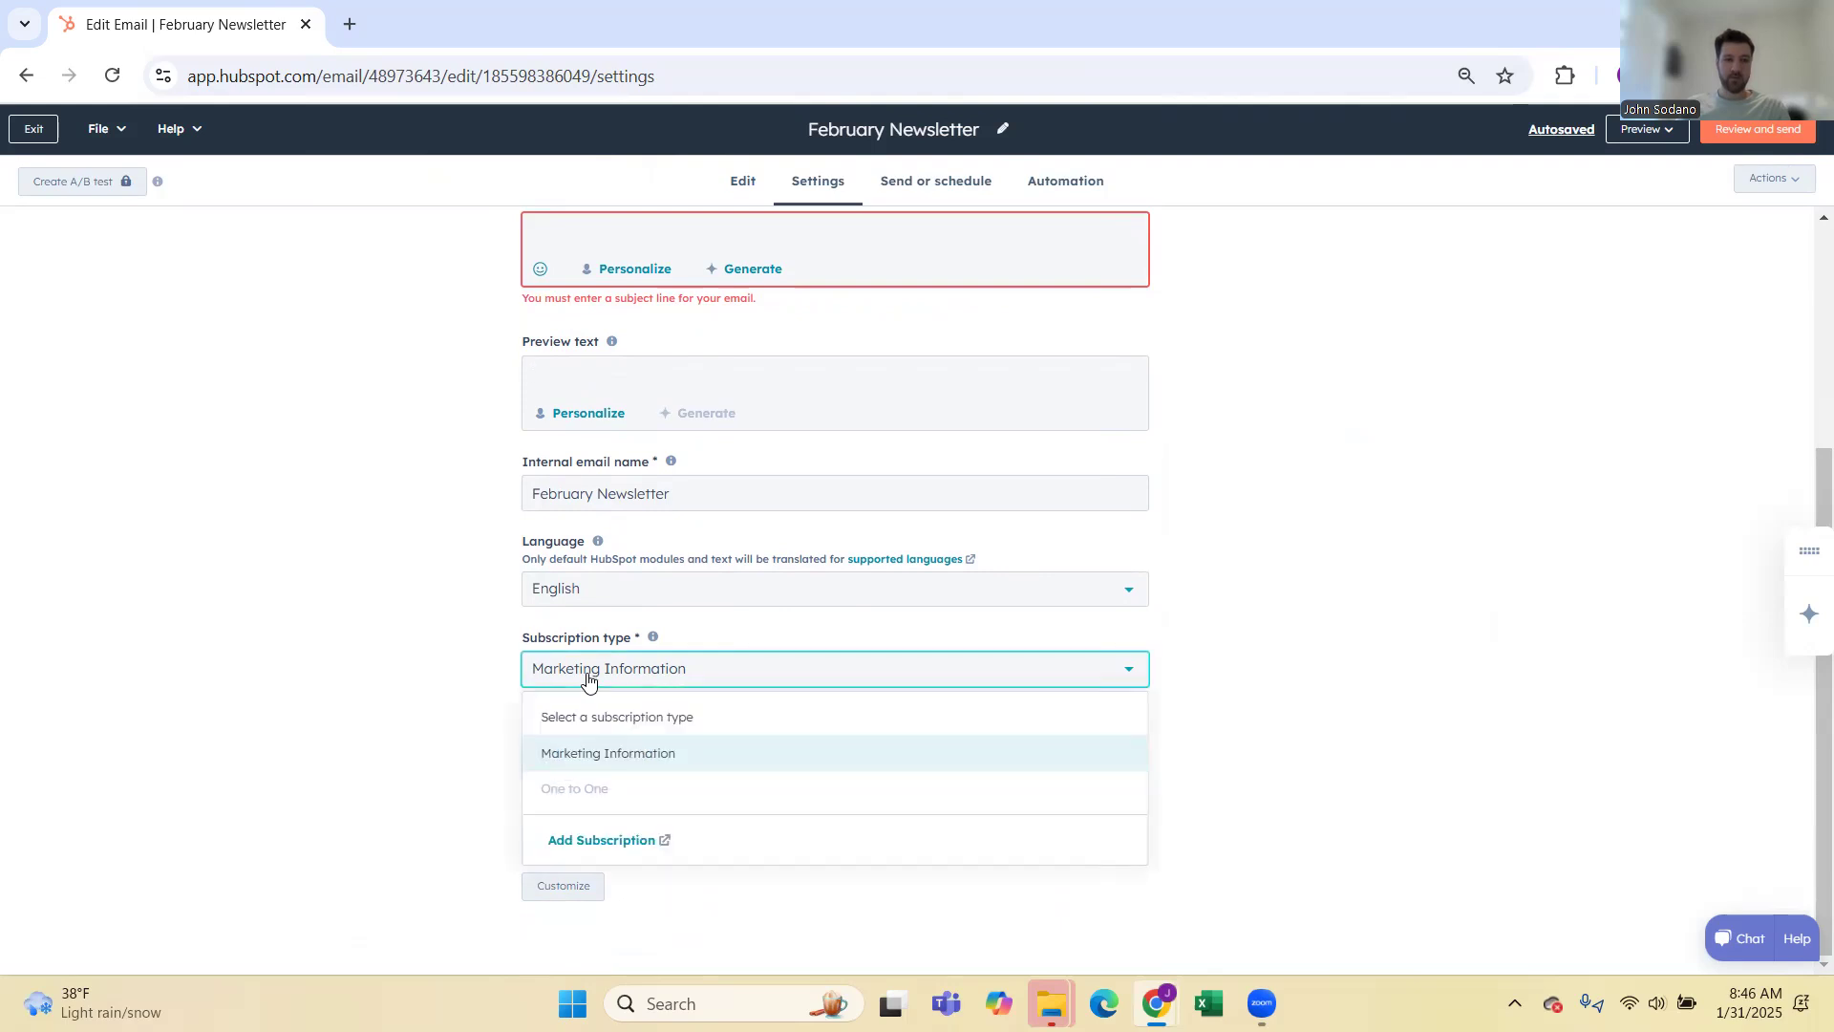
{"action": "left_click", "coordinate": [474, 708]}
{"action": "scroll", "coordinate": [884, 661], "scroll_direction": "up", "scroll_amount": 3}
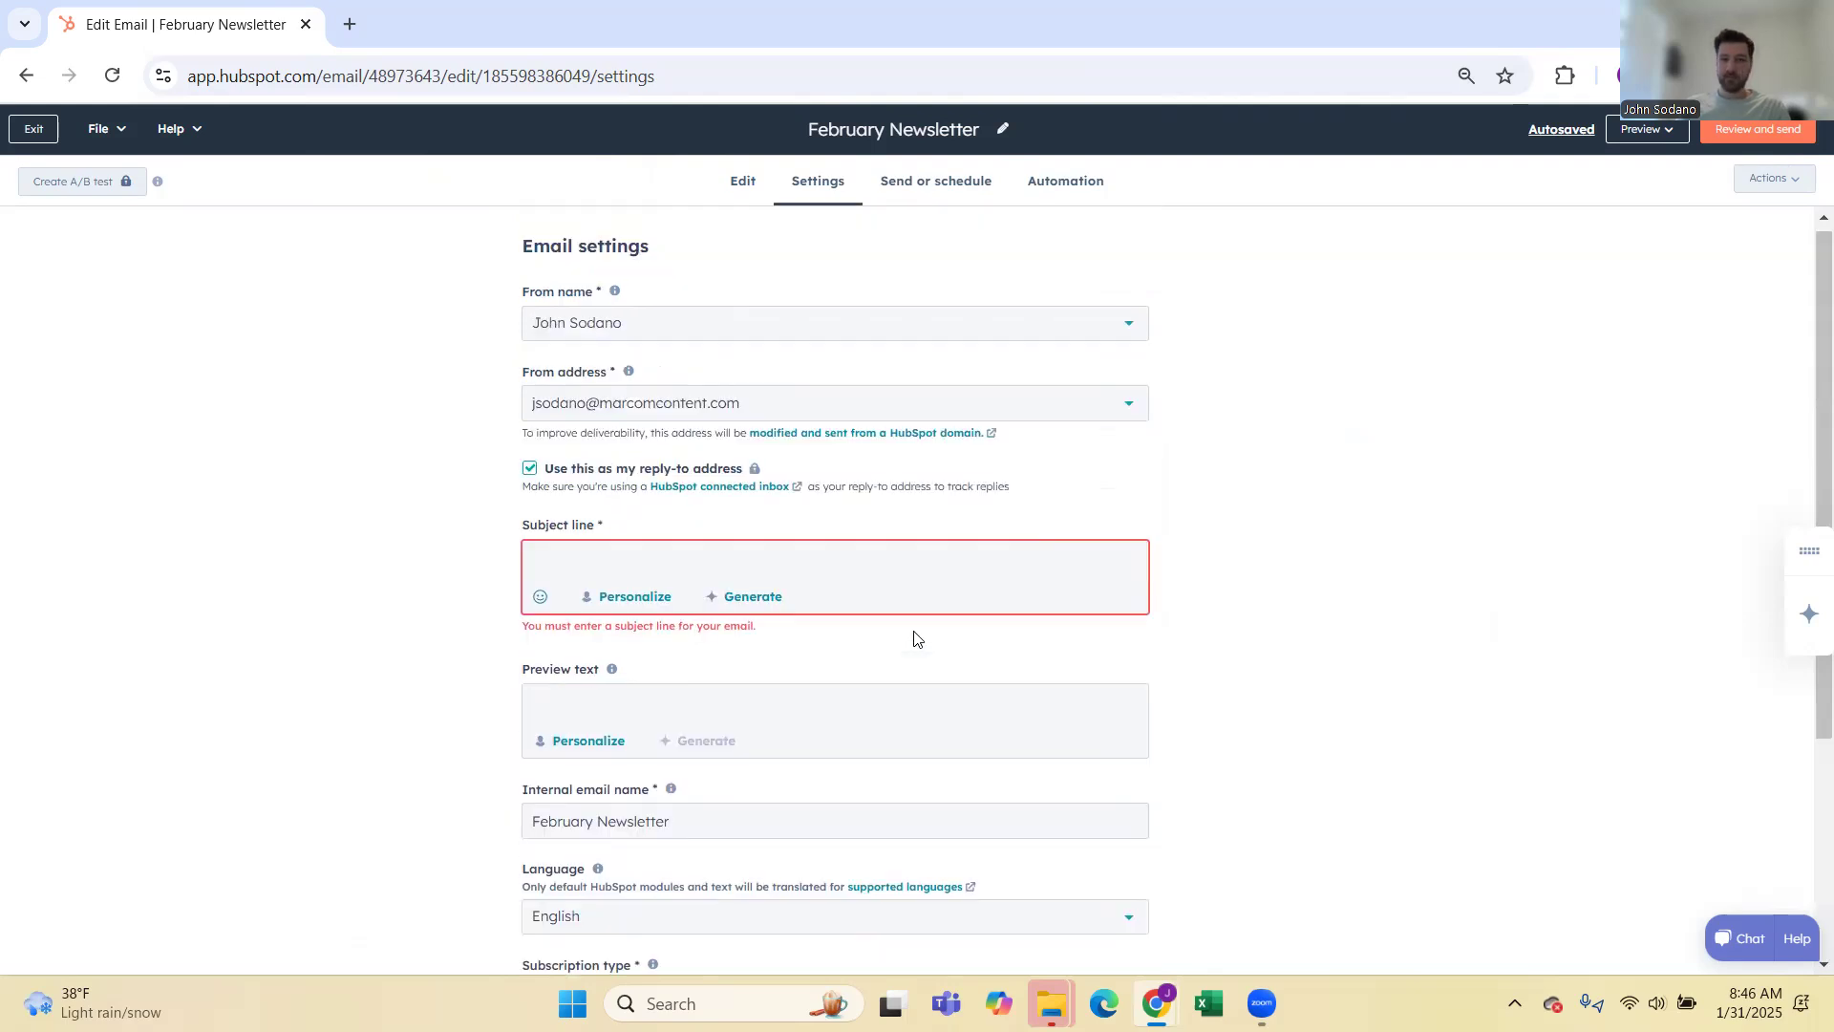
Step: Set the email's recipients to the Mailchimp Upload and Marketing Qualified Leads contact lists
{"action": "left_click", "coordinate": [973, 184]}
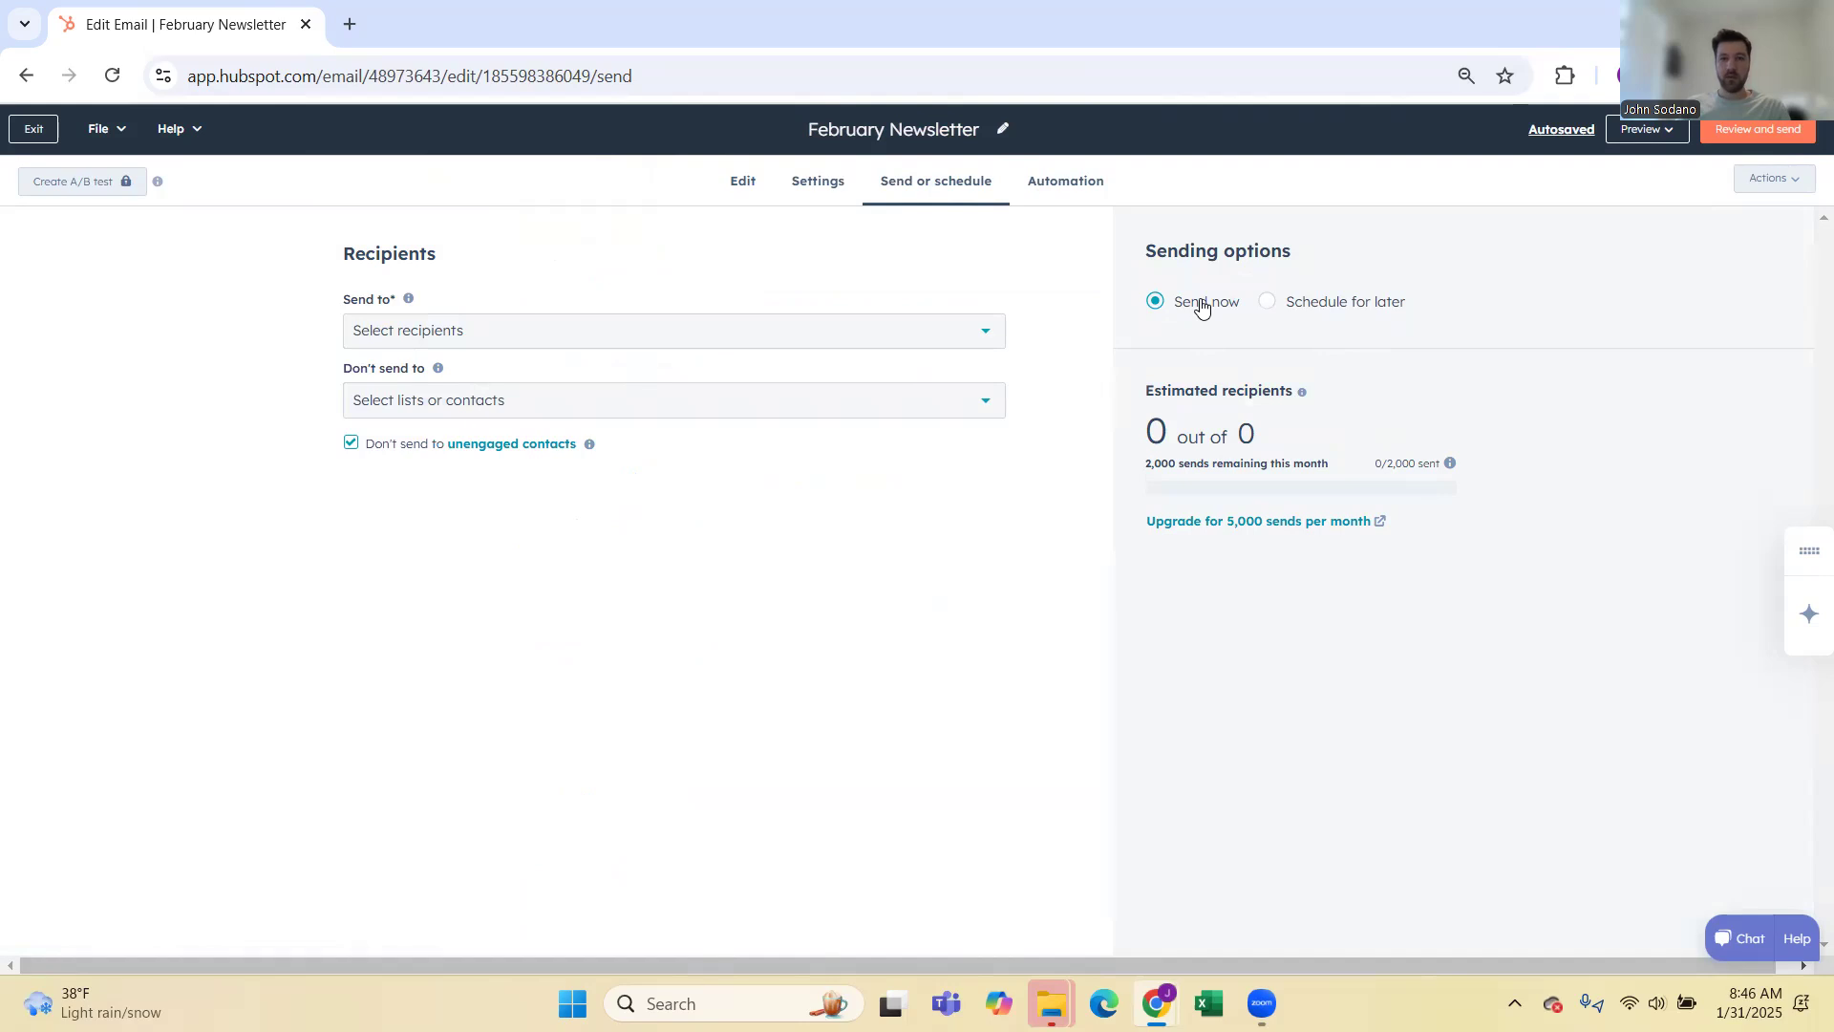
{"action": "left_click", "coordinate": [560, 335]}
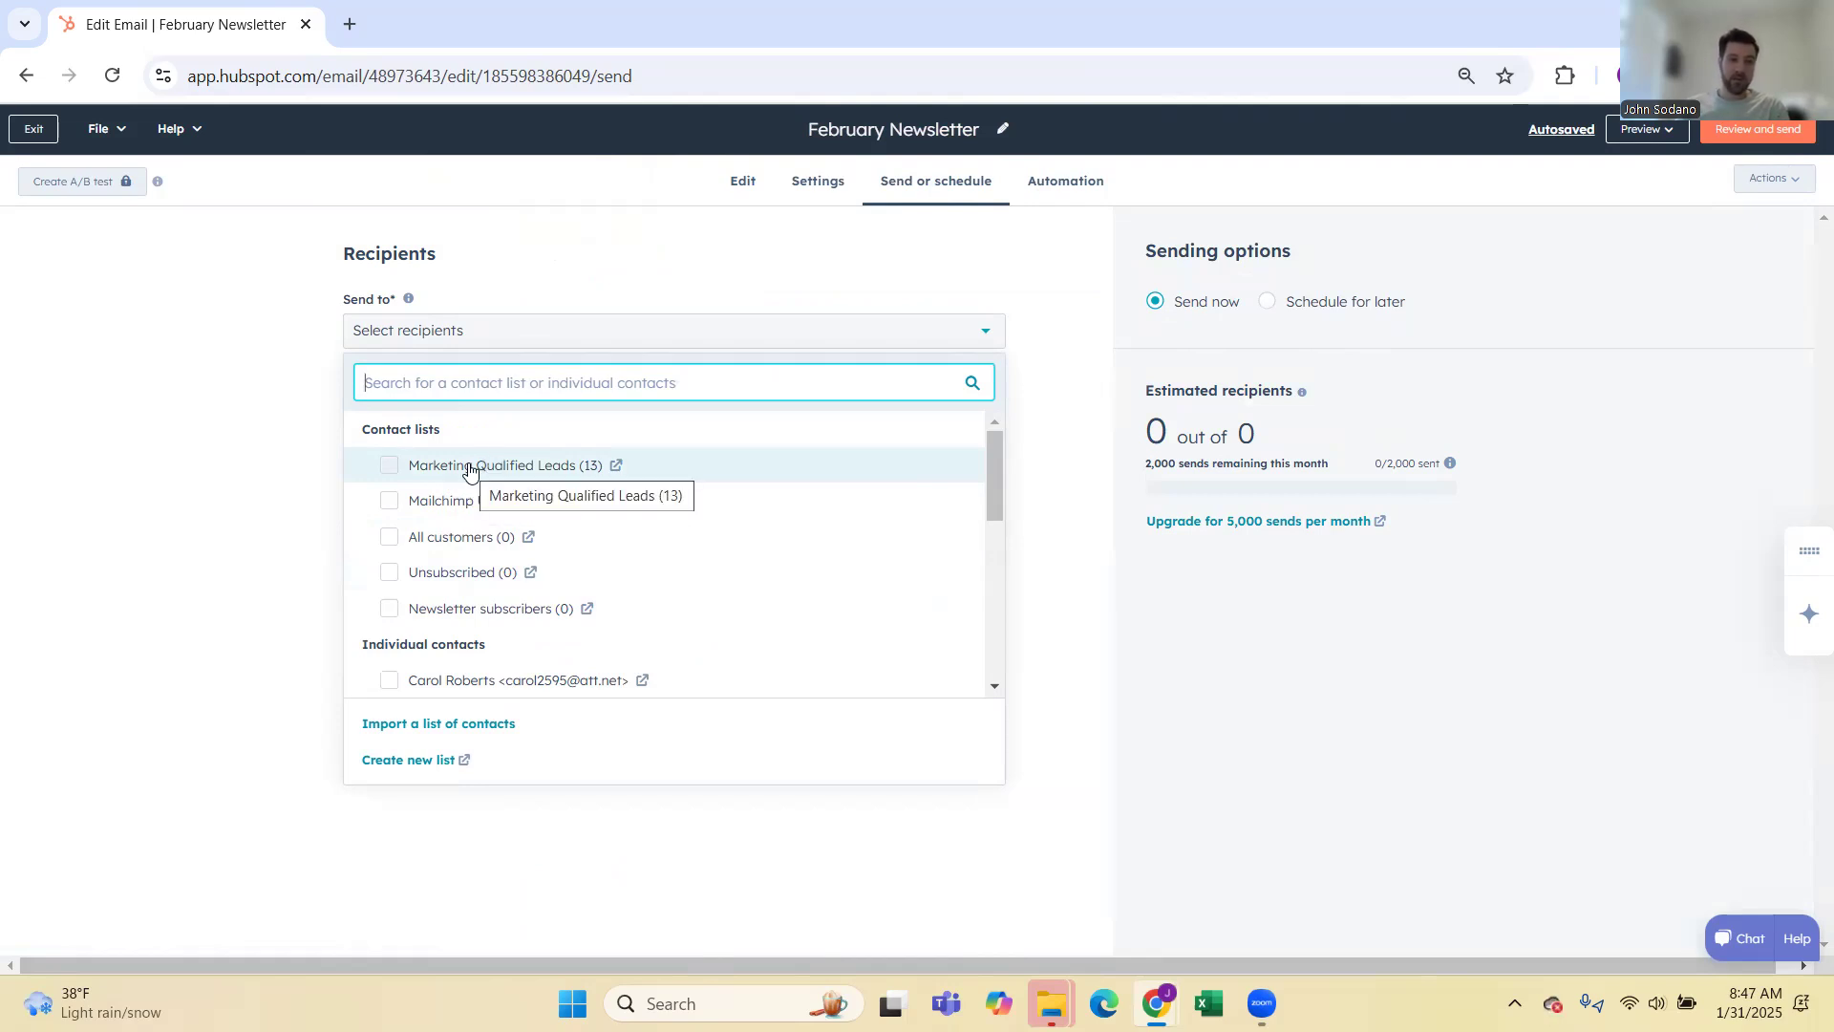
{"action": "left_click", "coordinate": [391, 467]}
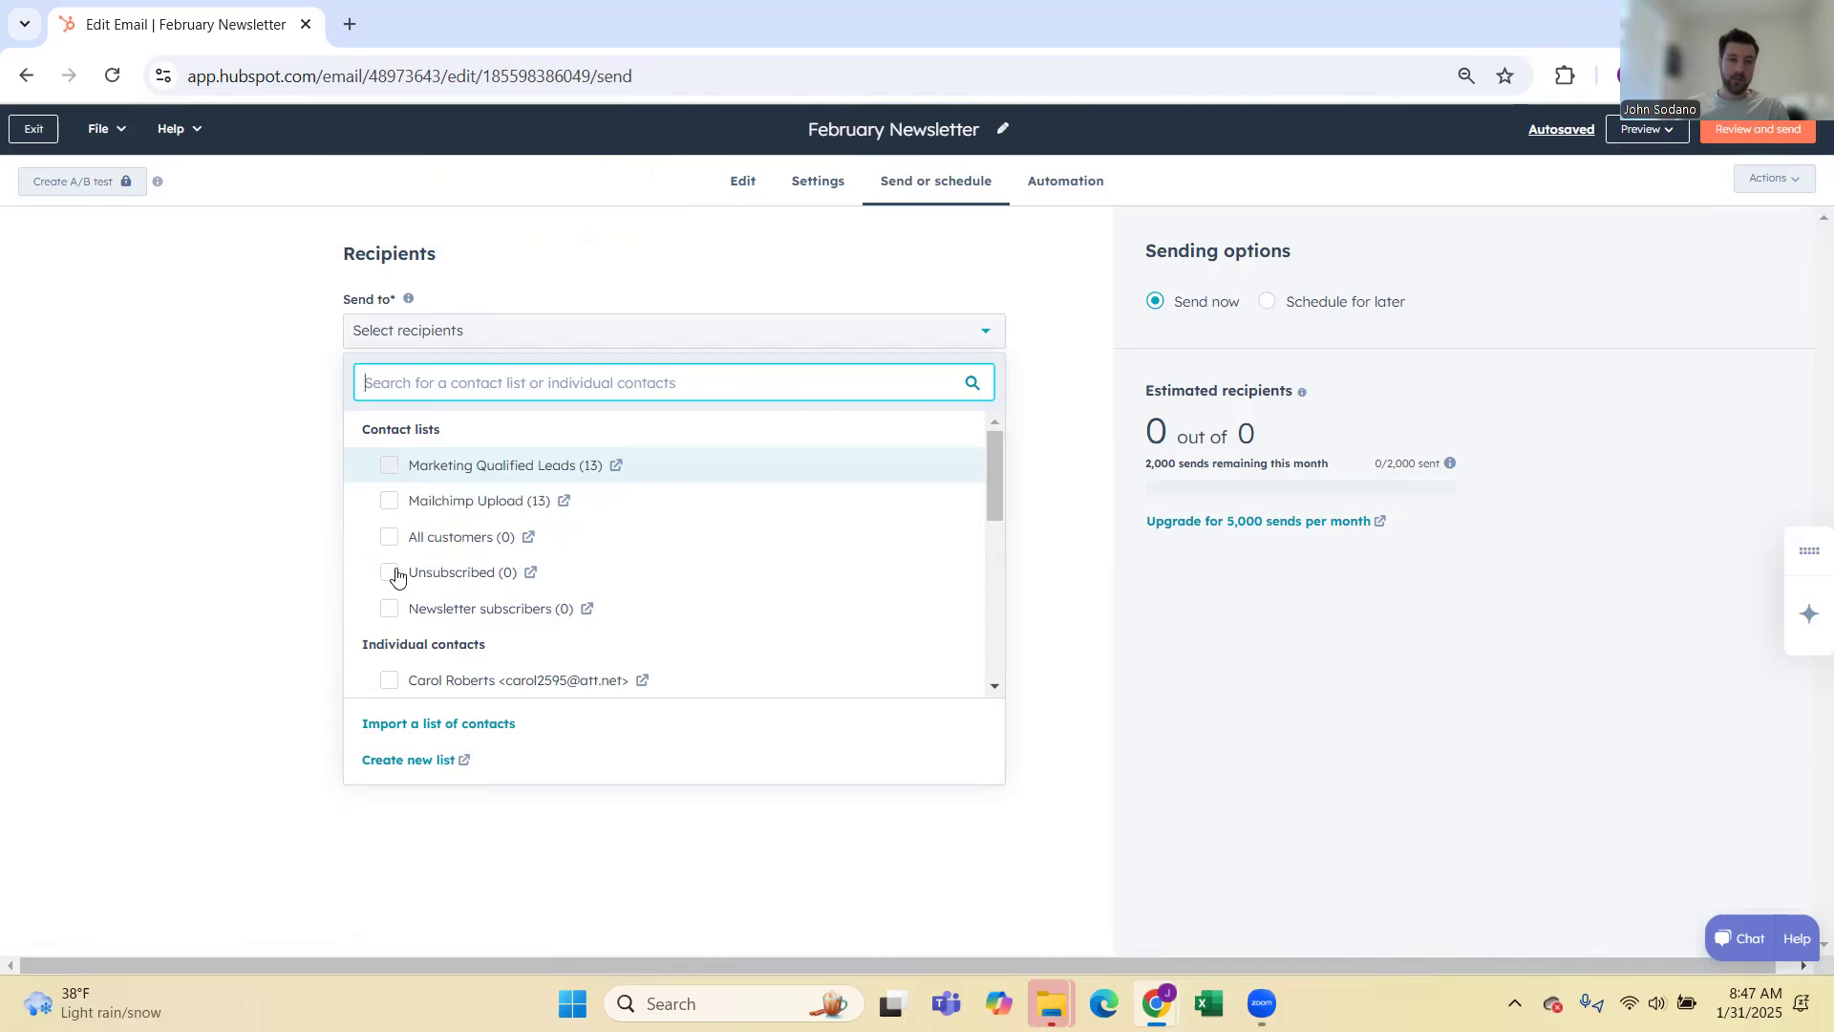
{"action": "left_click", "coordinate": [390, 465]}
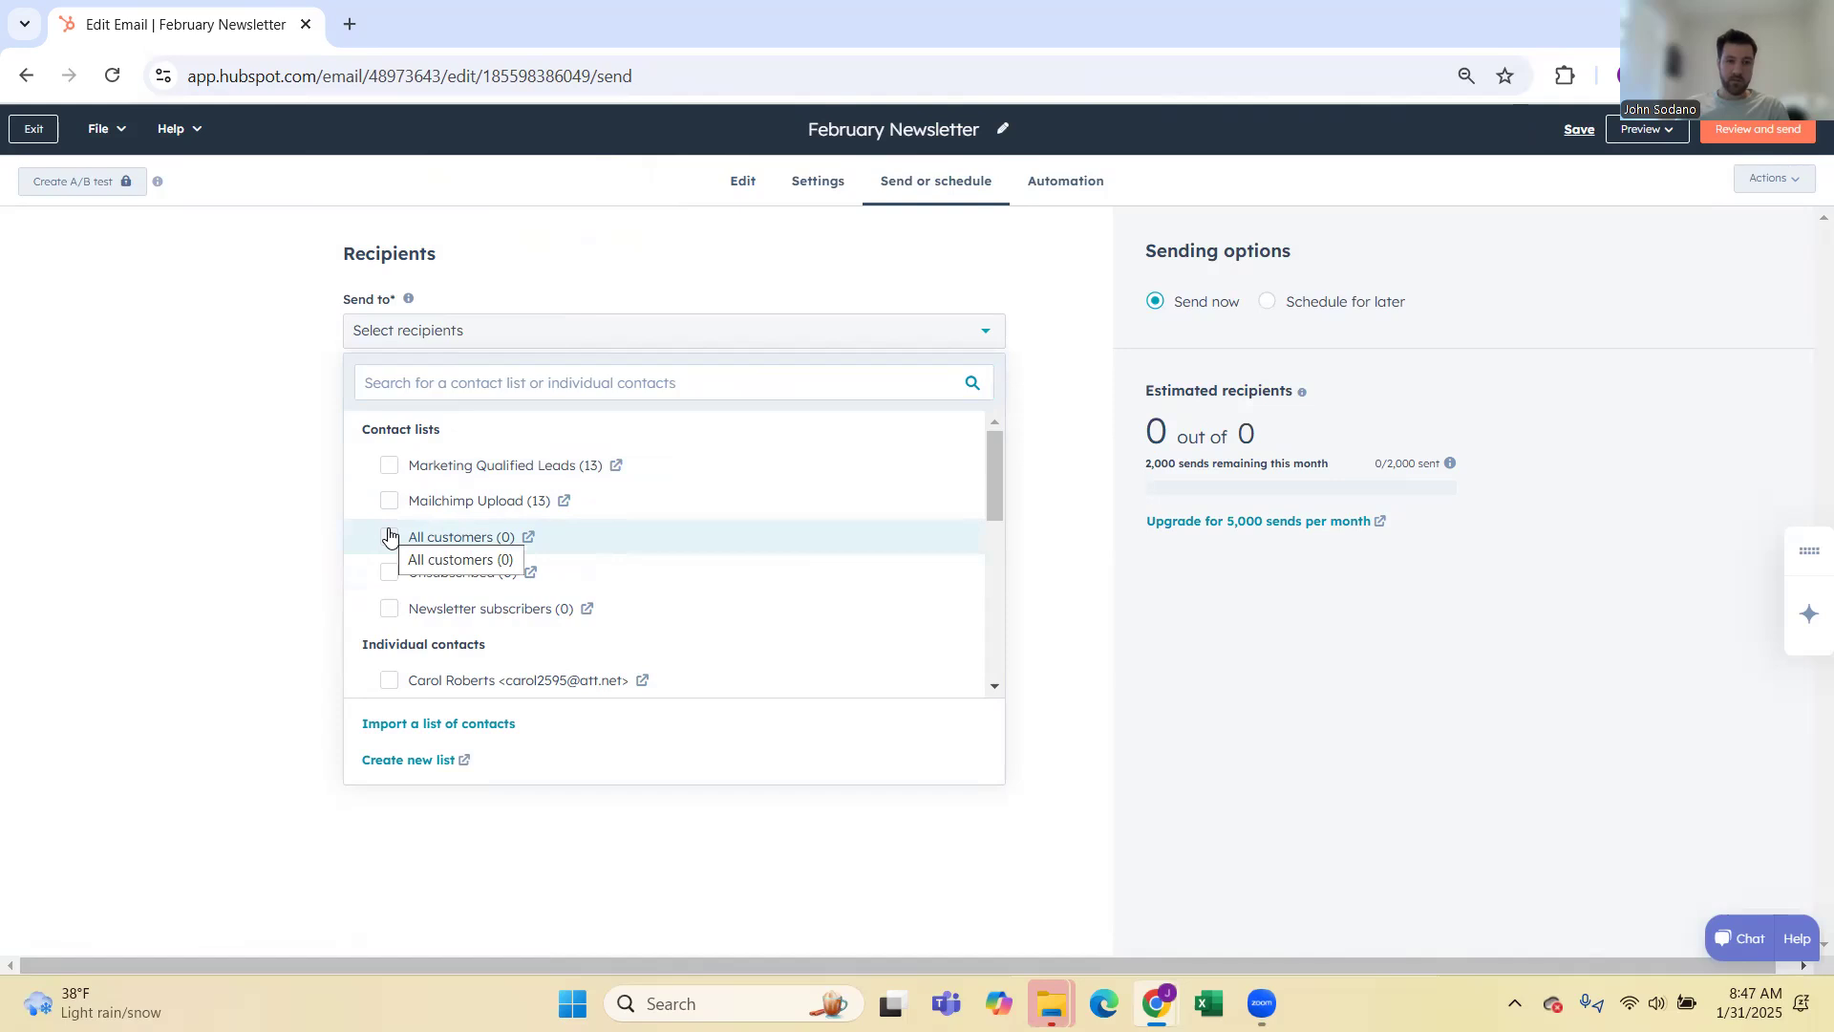
{"action": "left_click", "coordinate": [390, 502]}
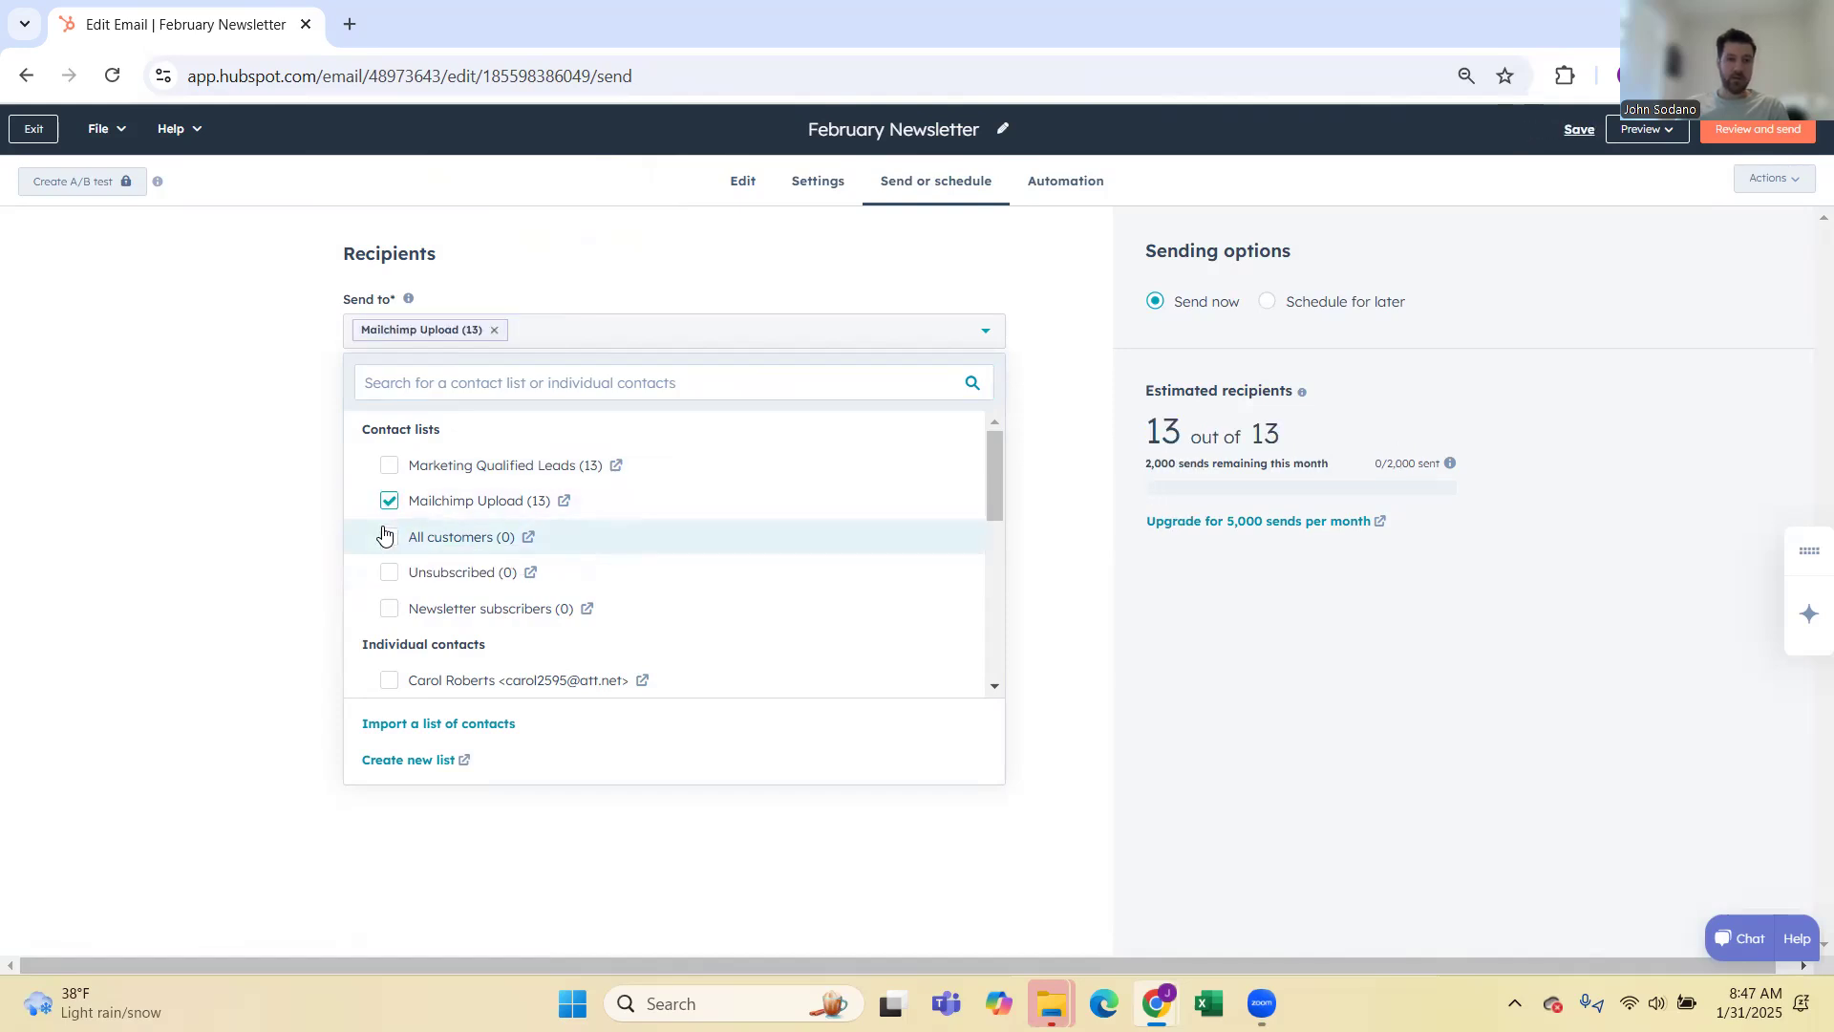
{"action": "left_click", "coordinate": [390, 465]}
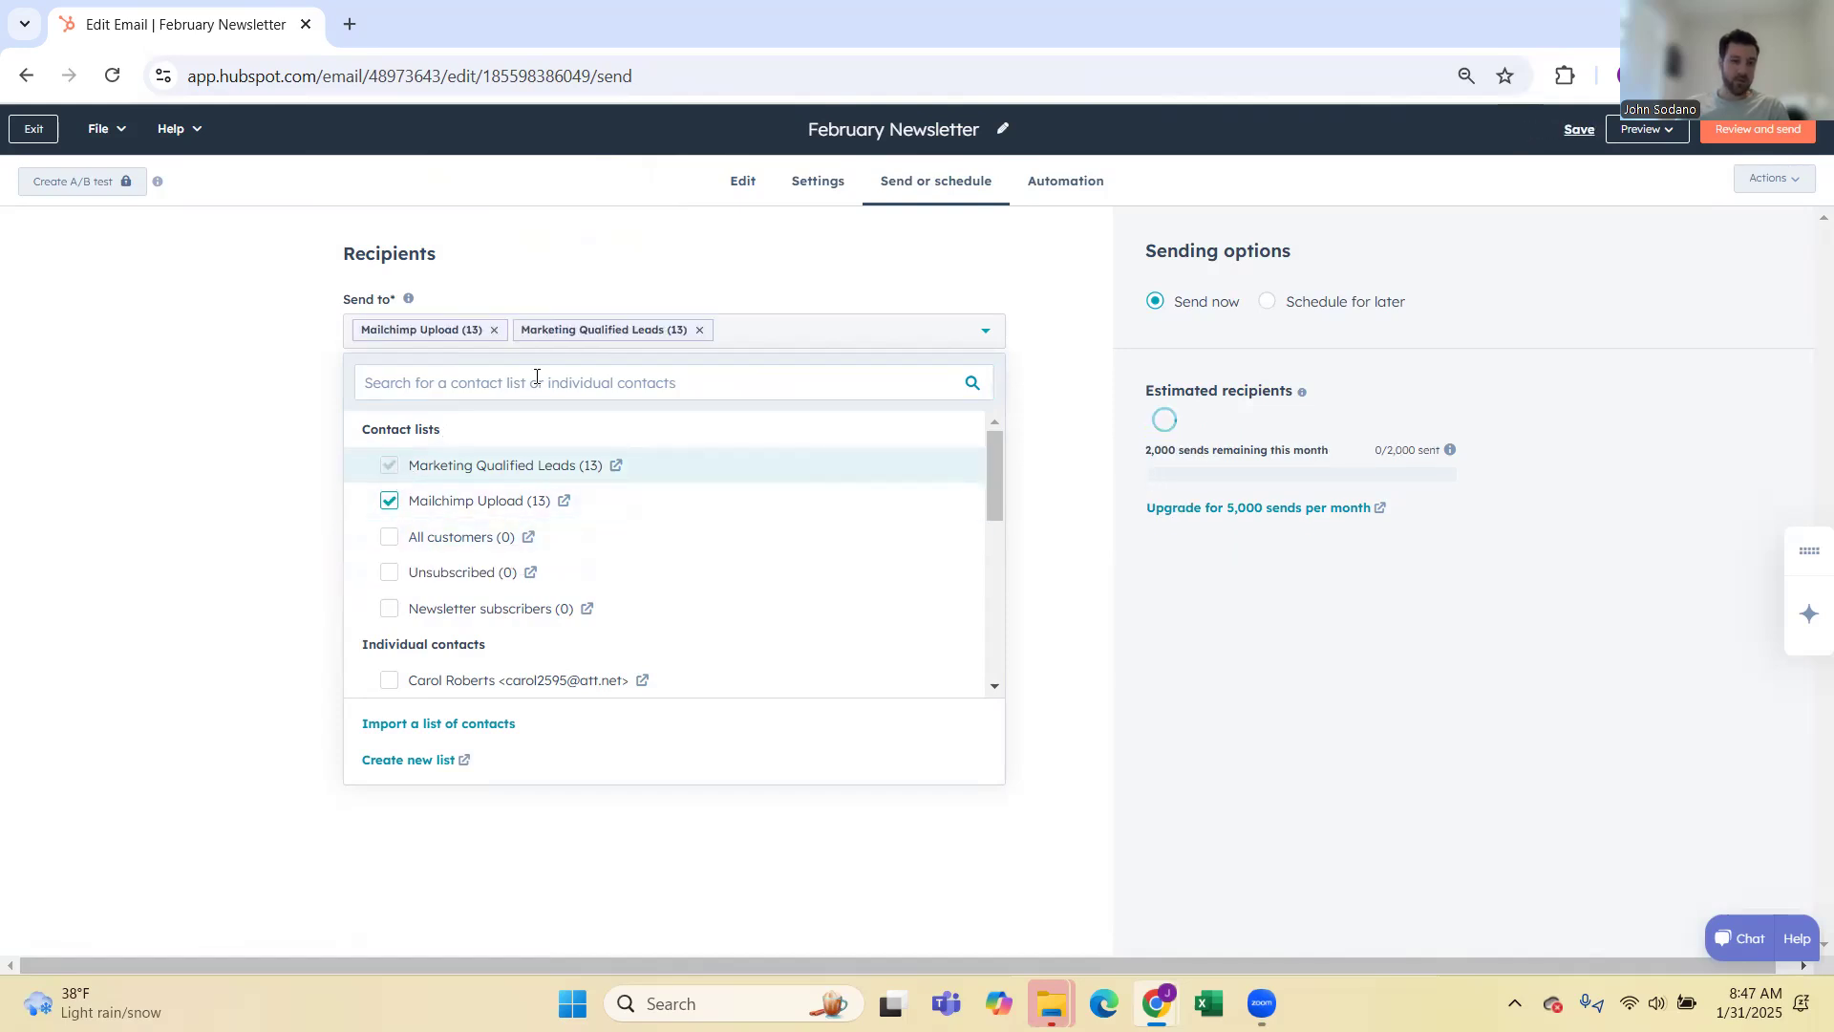
{"action": "left_click", "coordinate": [646, 327]}
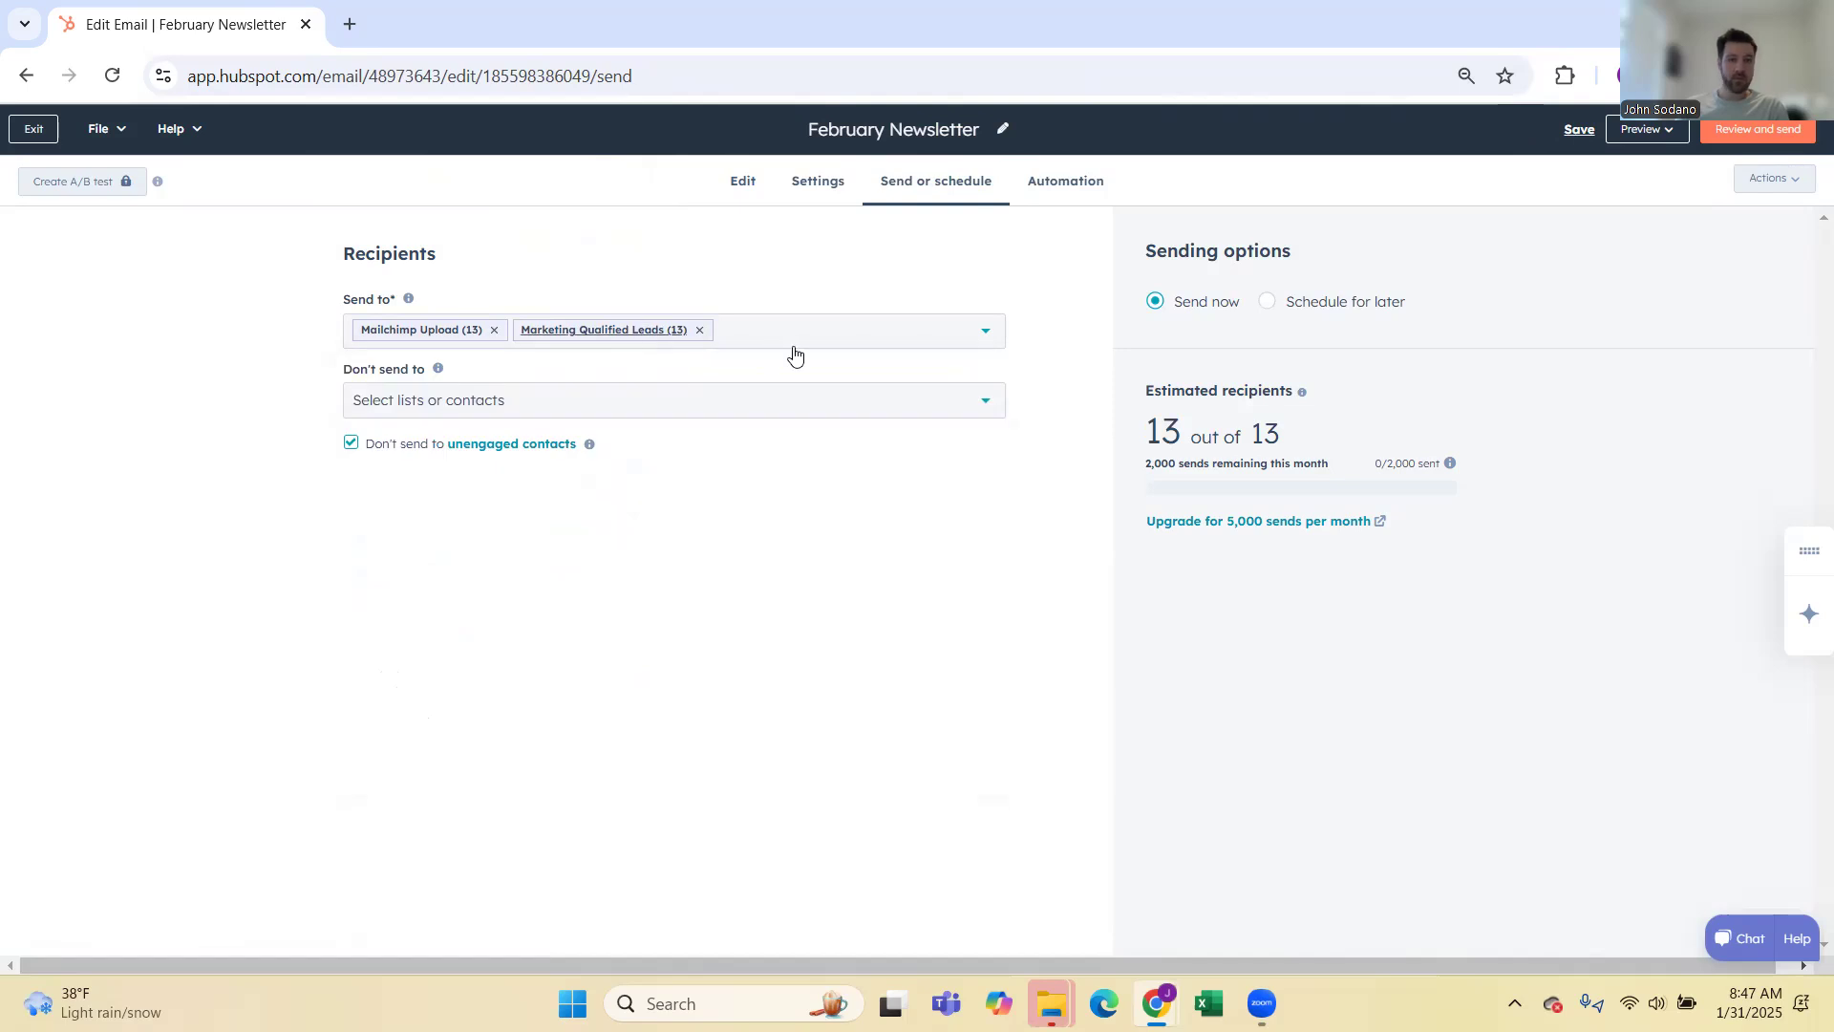
Step: Exclude the first individual contact in the list from receiving the email
{"action": "left_click", "coordinate": [562, 412]}
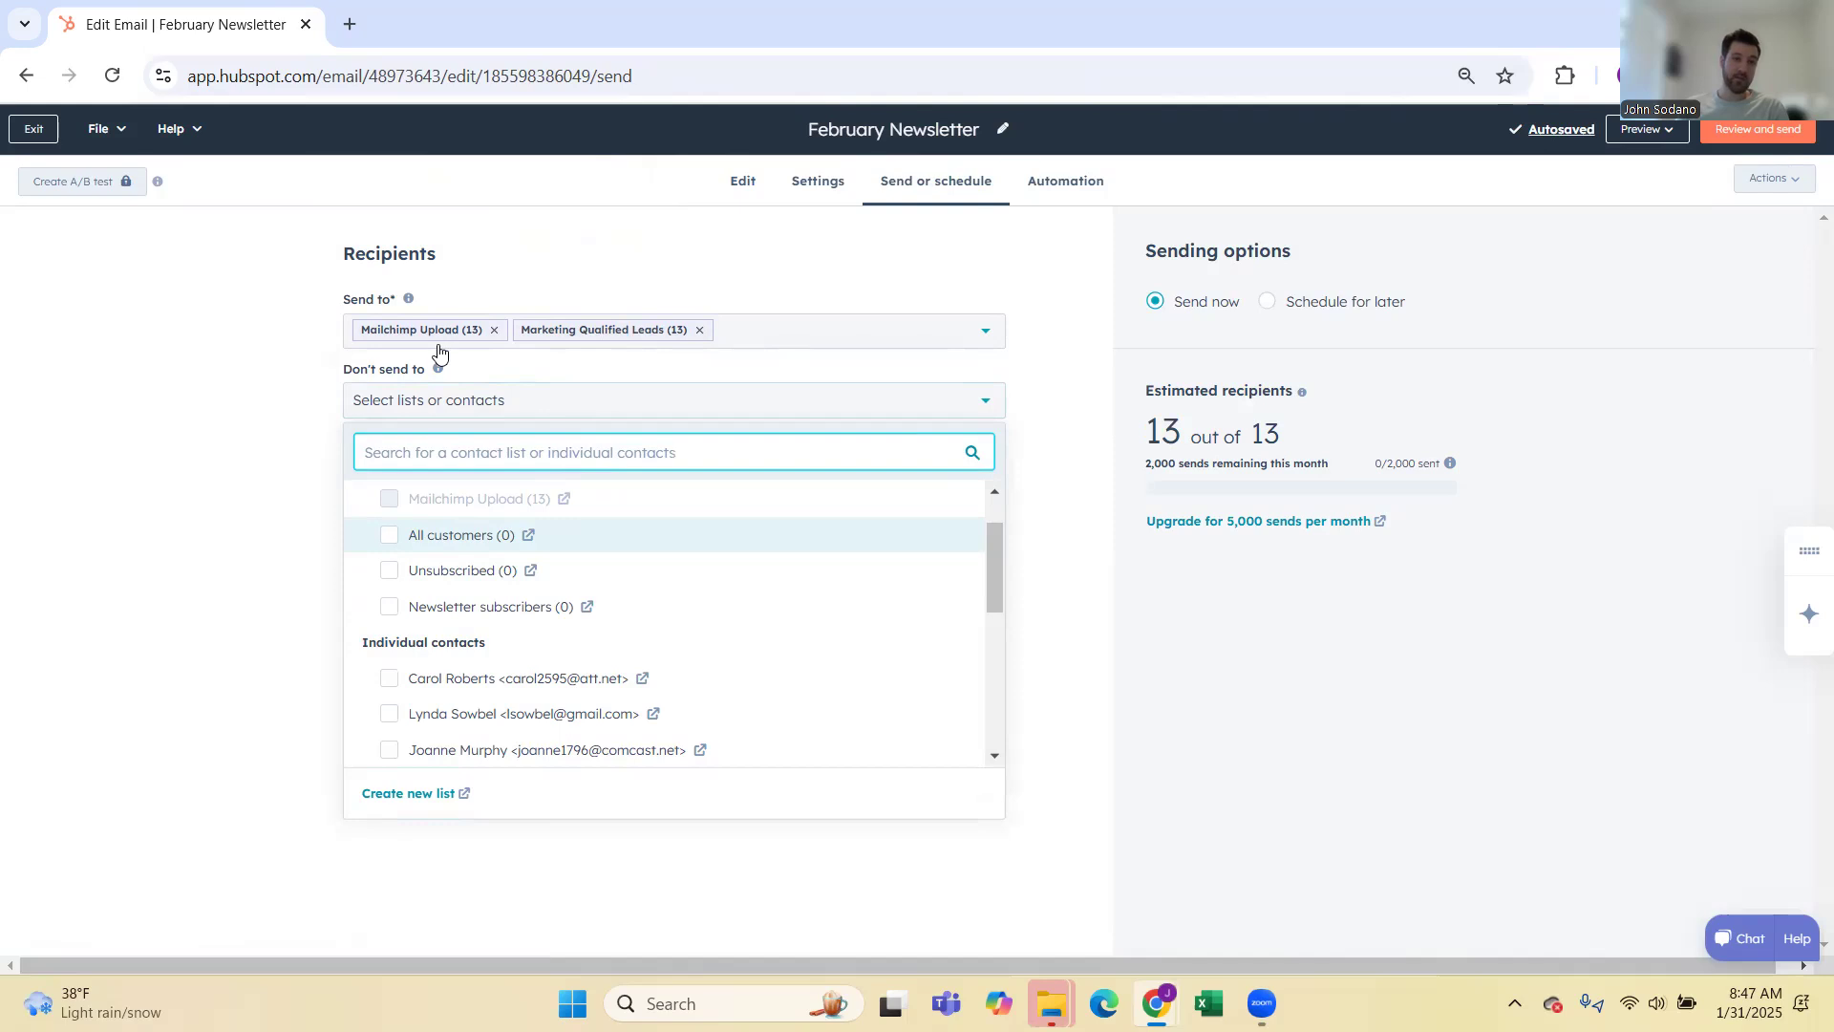
{"action": "left_click", "coordinate": [475, 687]}
{"action": "left_click", "coordinate": [306, 387]}
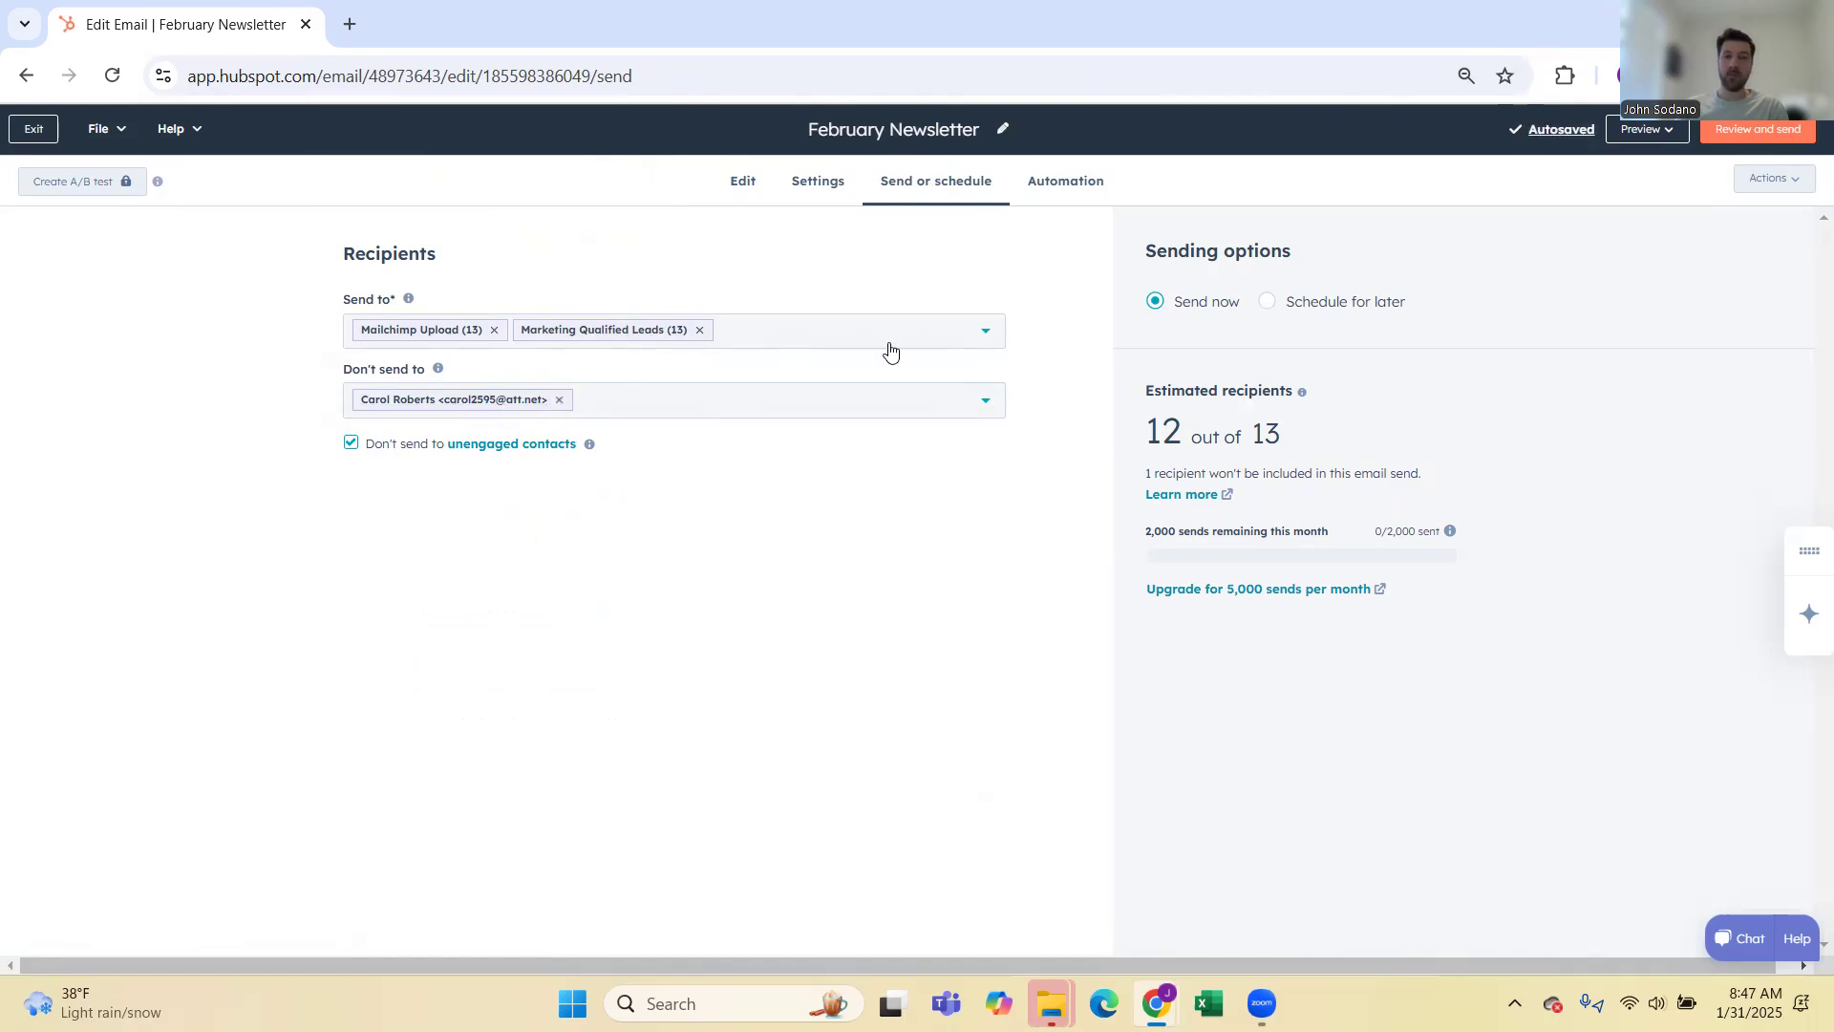
Step: Schedule the email to be sent on 02/12/2025 at 10:00 AM
{"action": "left_click", "coordinate": [1335, 303]}
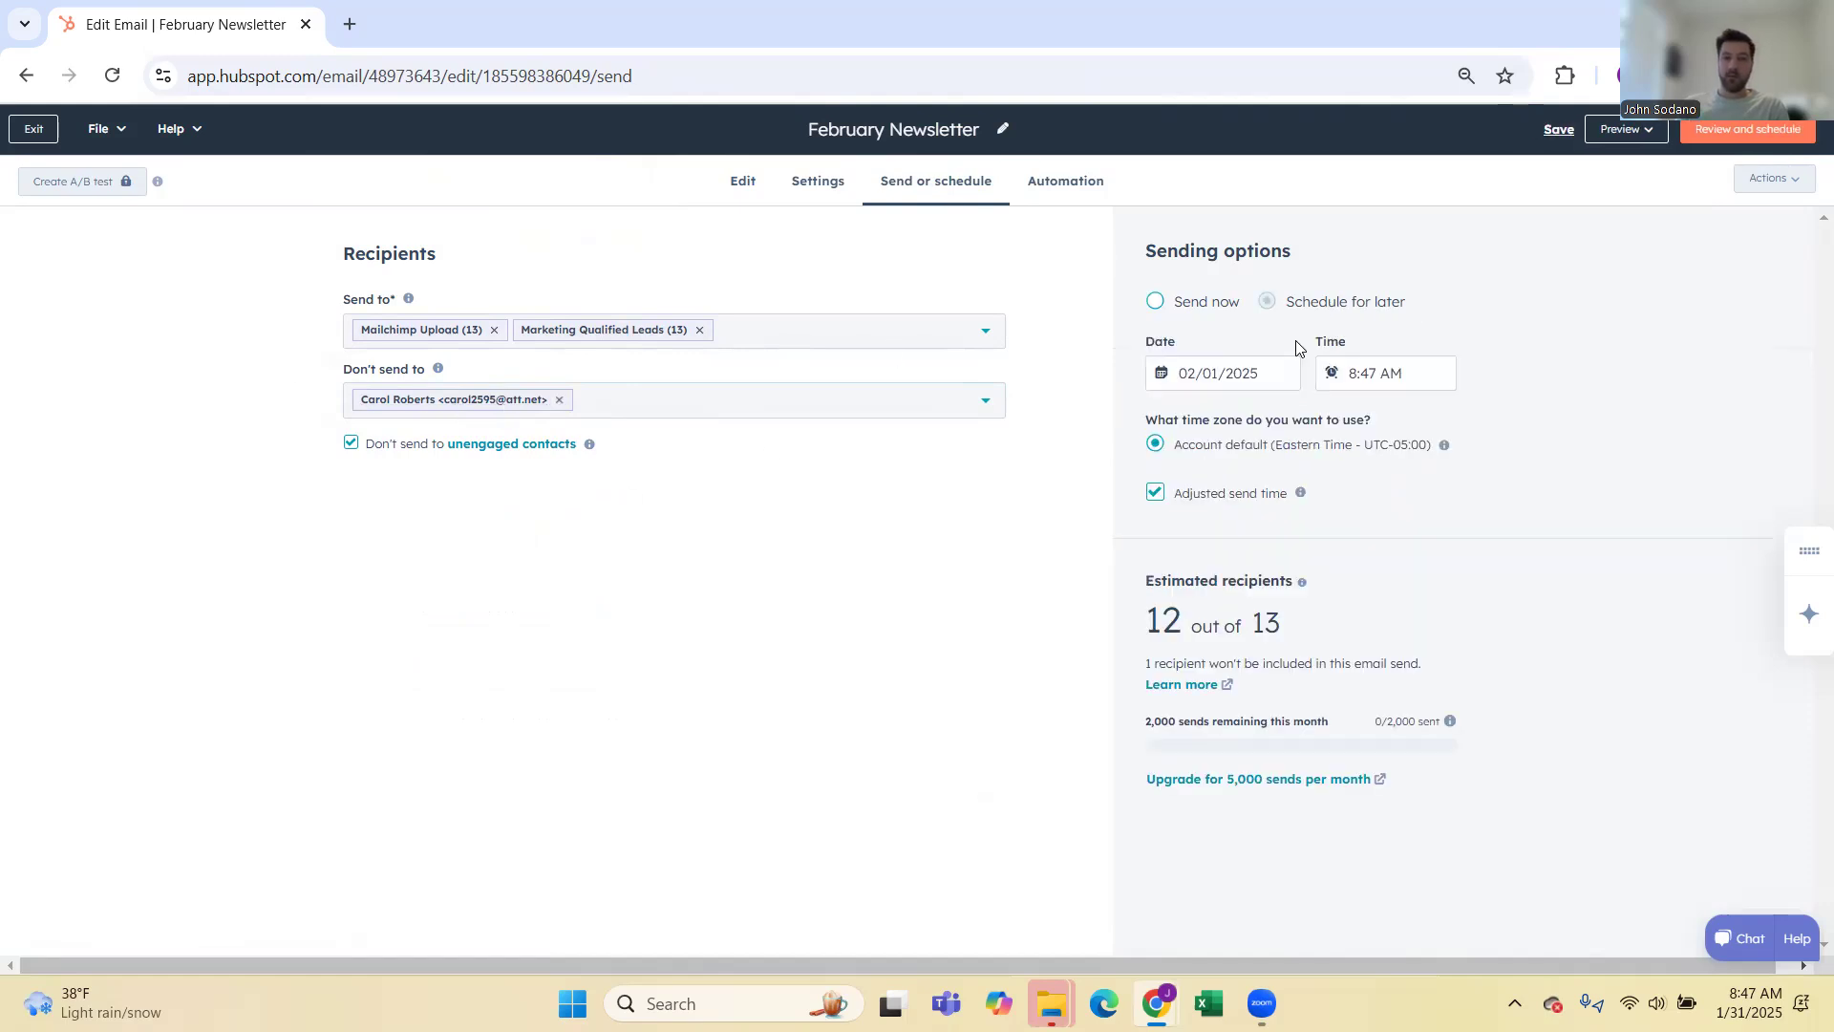
{"action": "left_click", "coordinate": [1206, 372]}
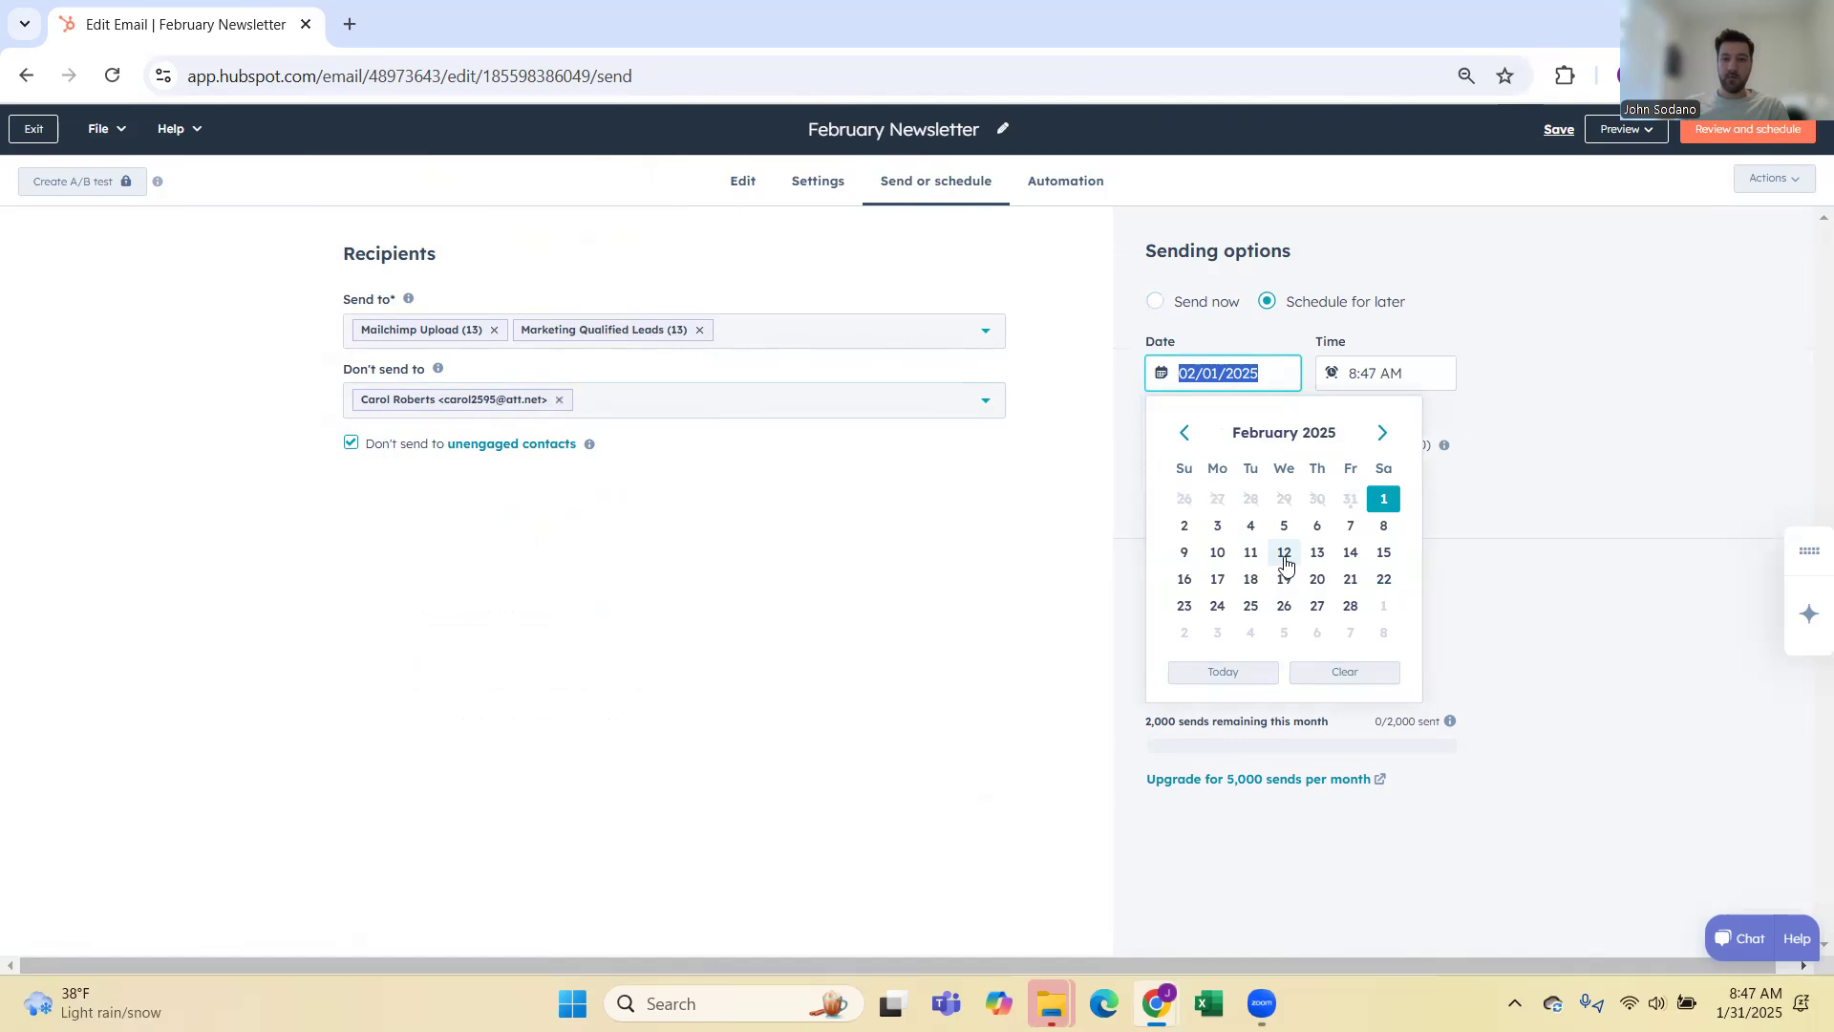
{"action": "left_click", "coordinate": [1285, 554]}
{"action": "left_click", "coordinate": [1378, 382]}
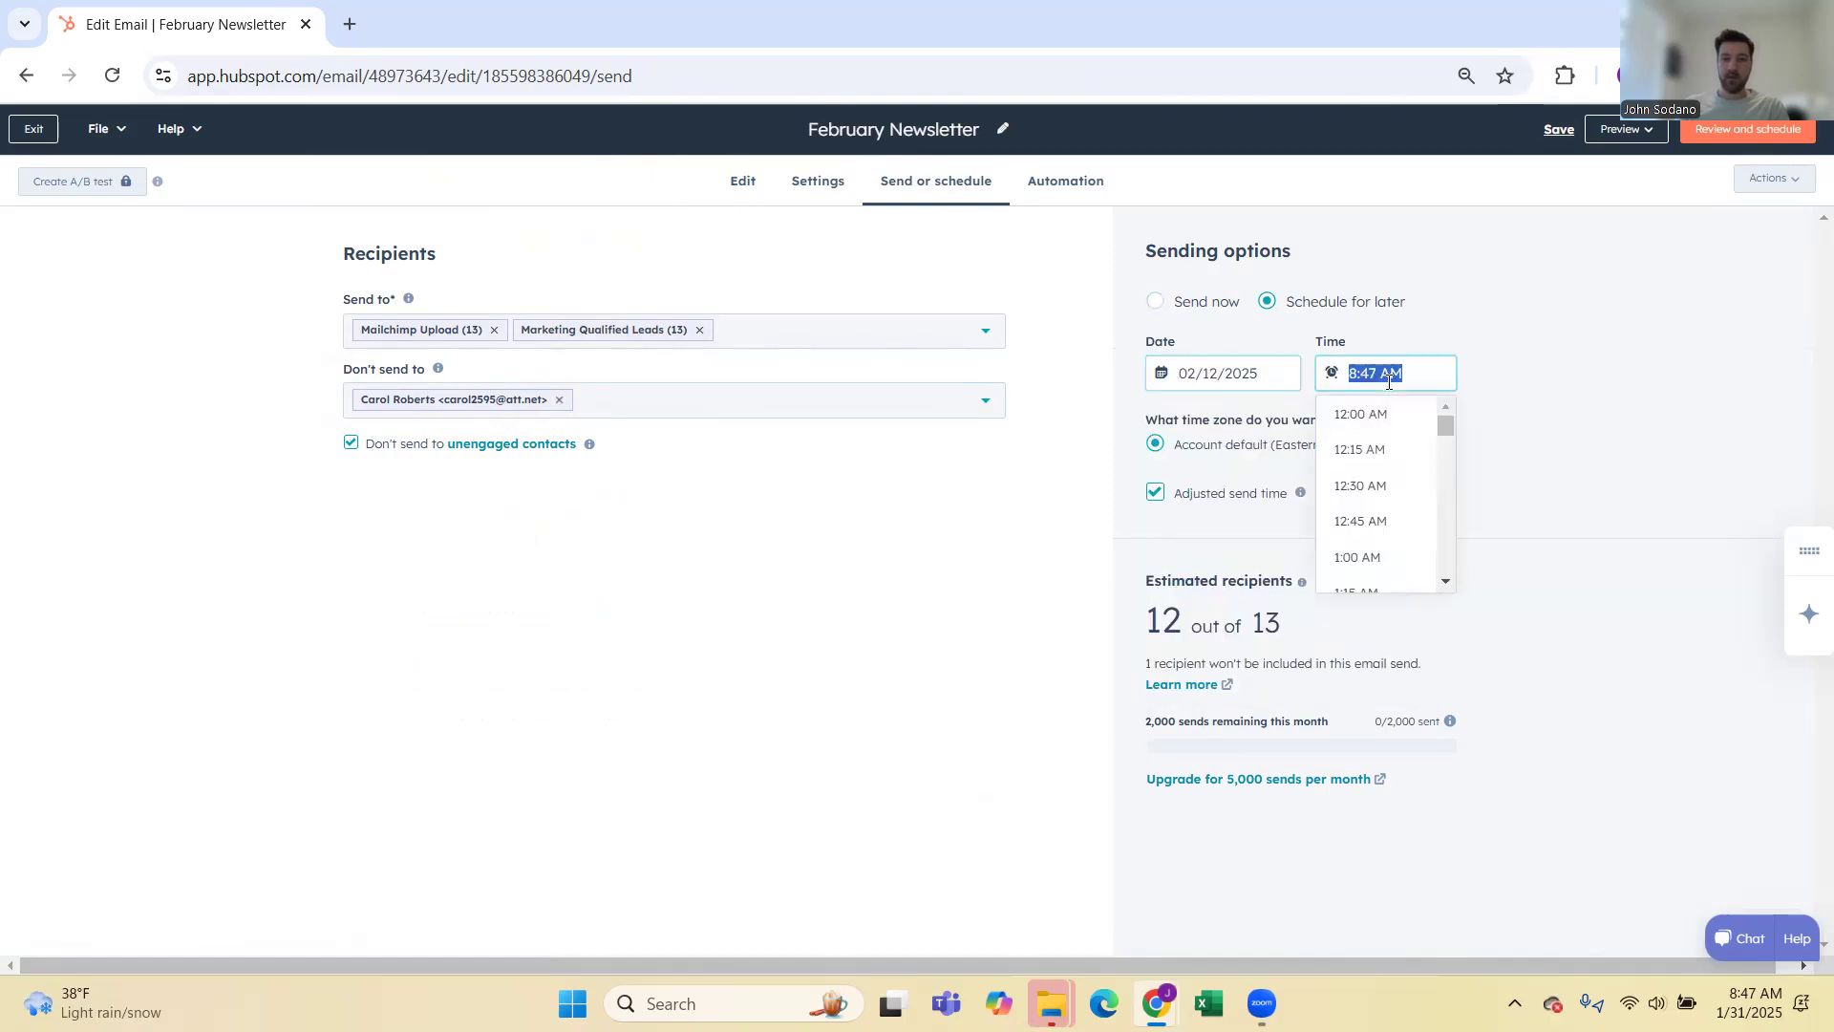
{"action": "scroll", "coordinate": [1387, 516], "scroll_direction": "down", "scroll_amount": 15}
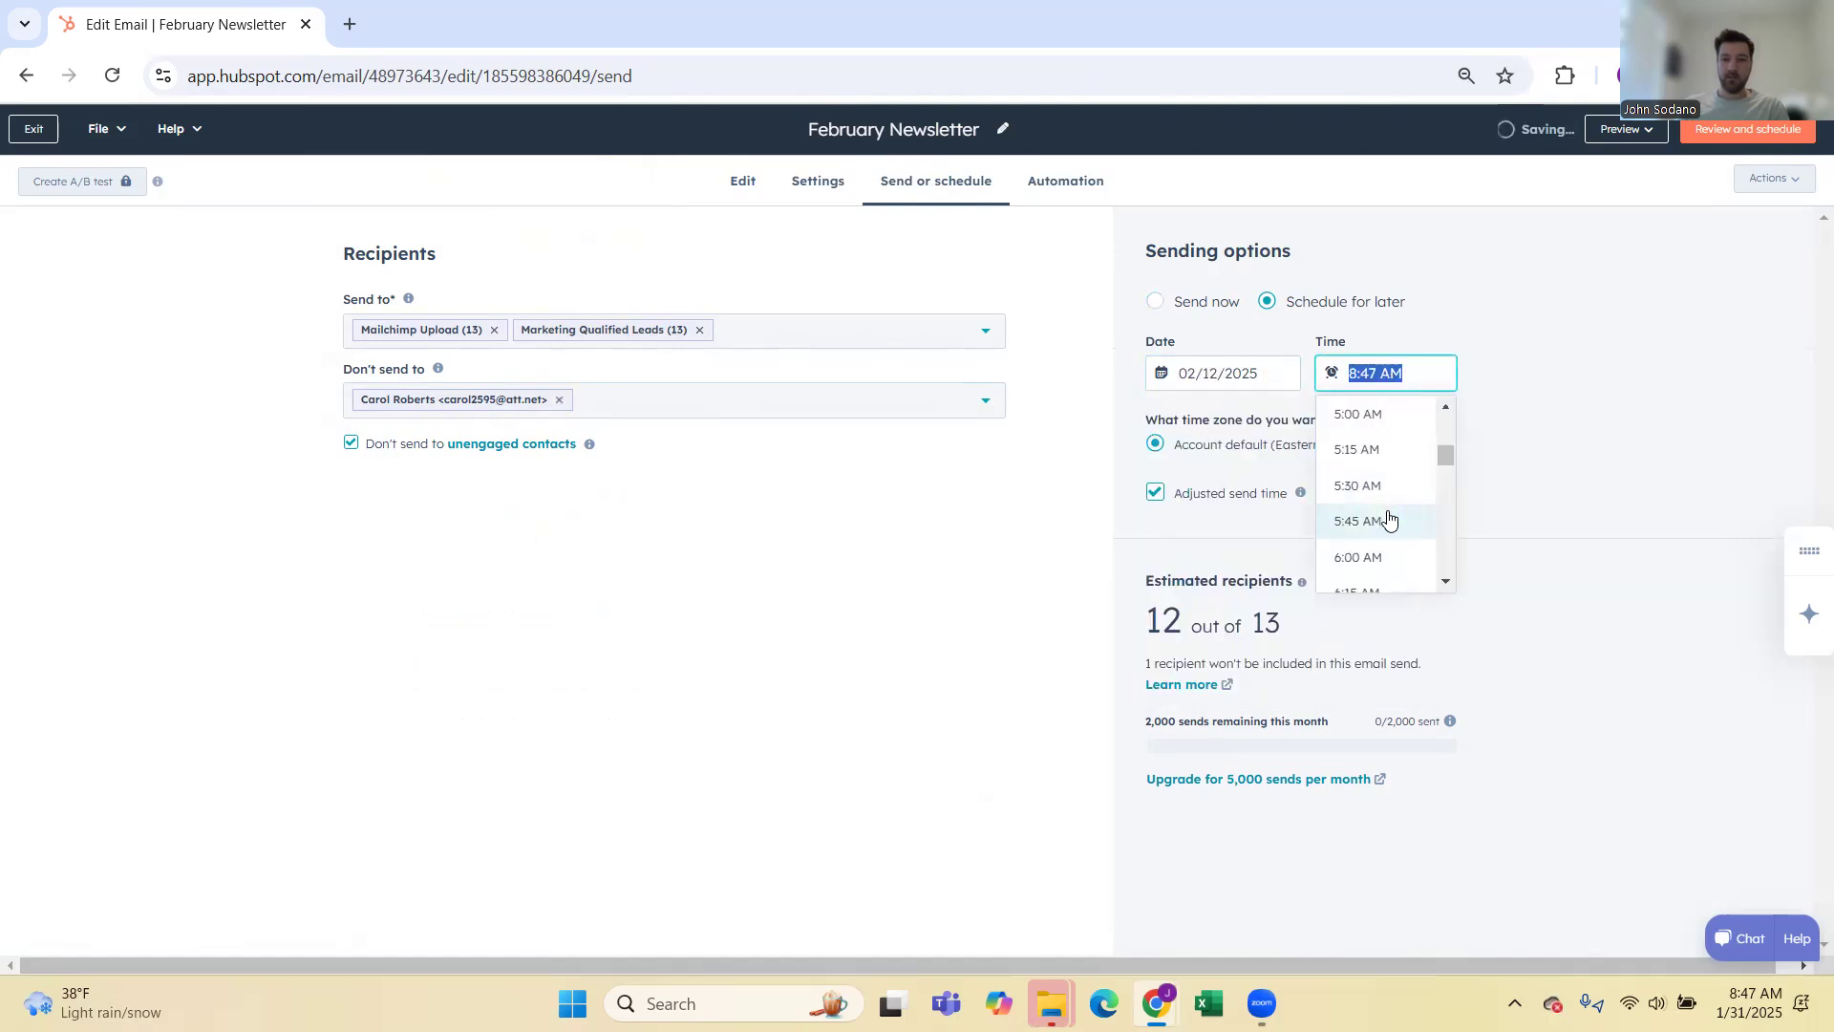
{"action": "left_click", "coordinate": [1383, 531]}
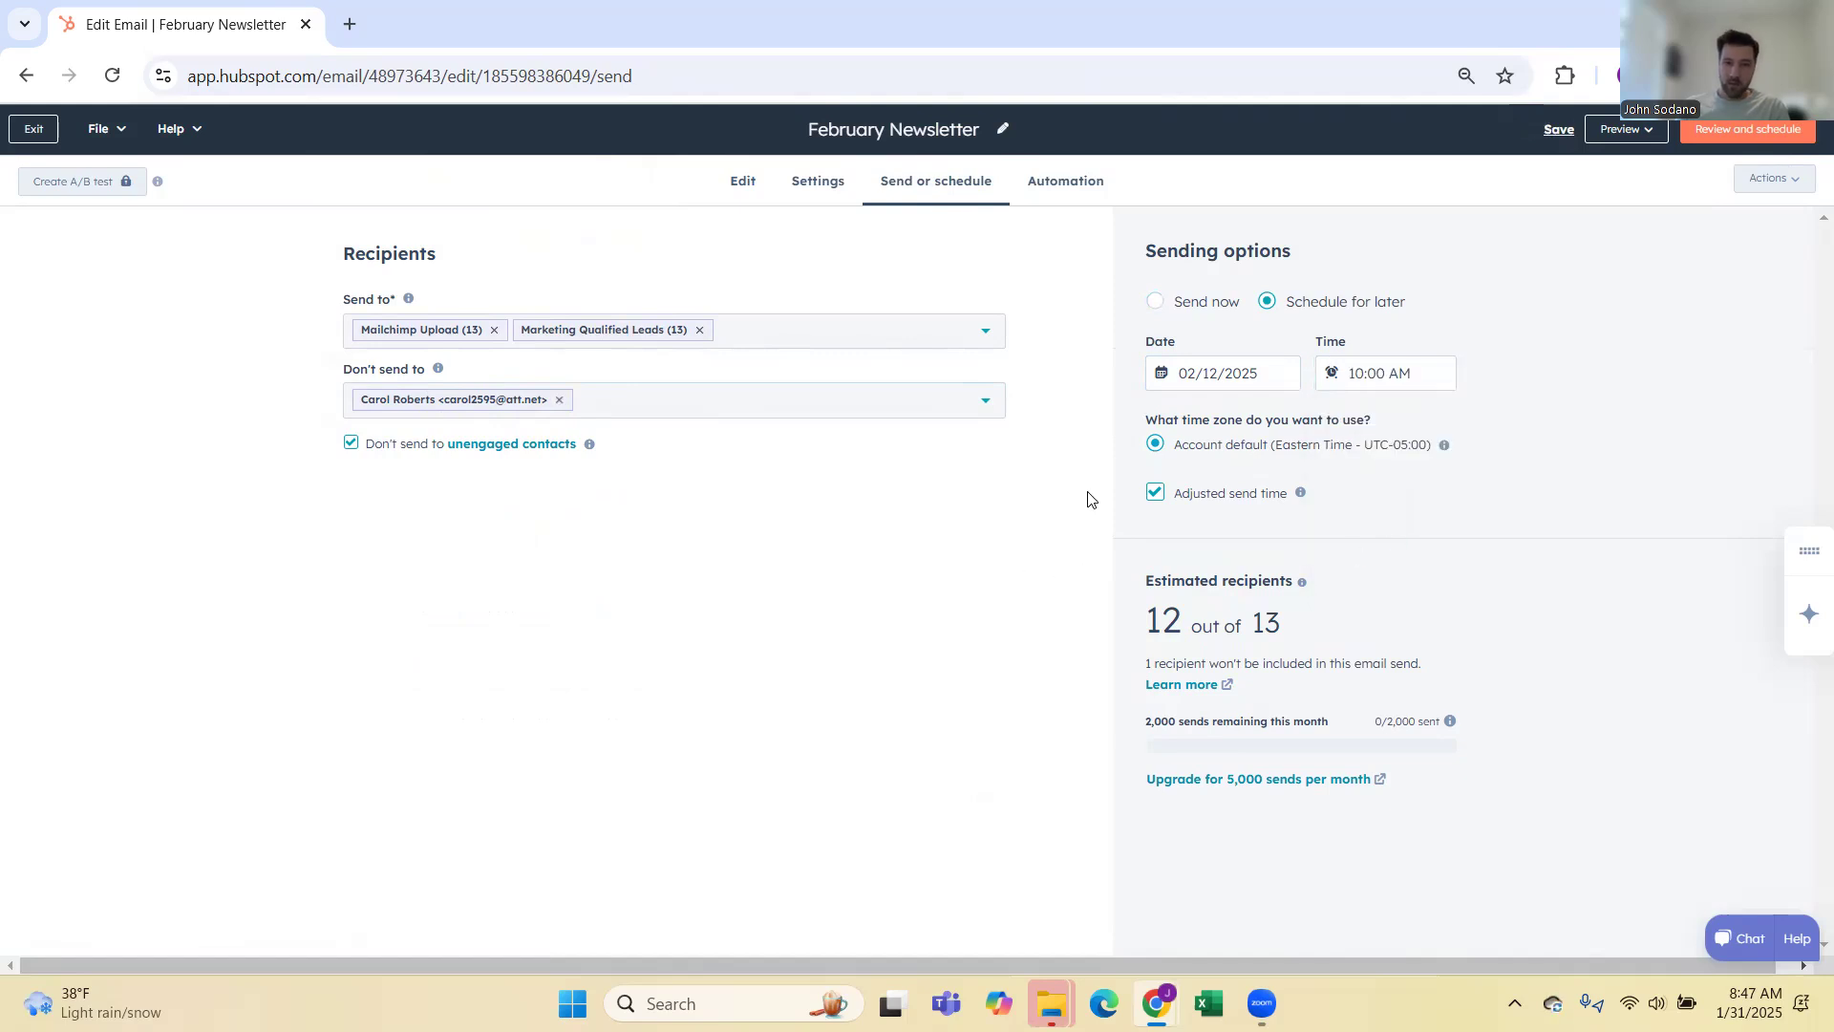
Step: Try to review and schedule the email, and exit the editor to the email management page
{"action": "left_click", "coordinate": [1746, 134]}
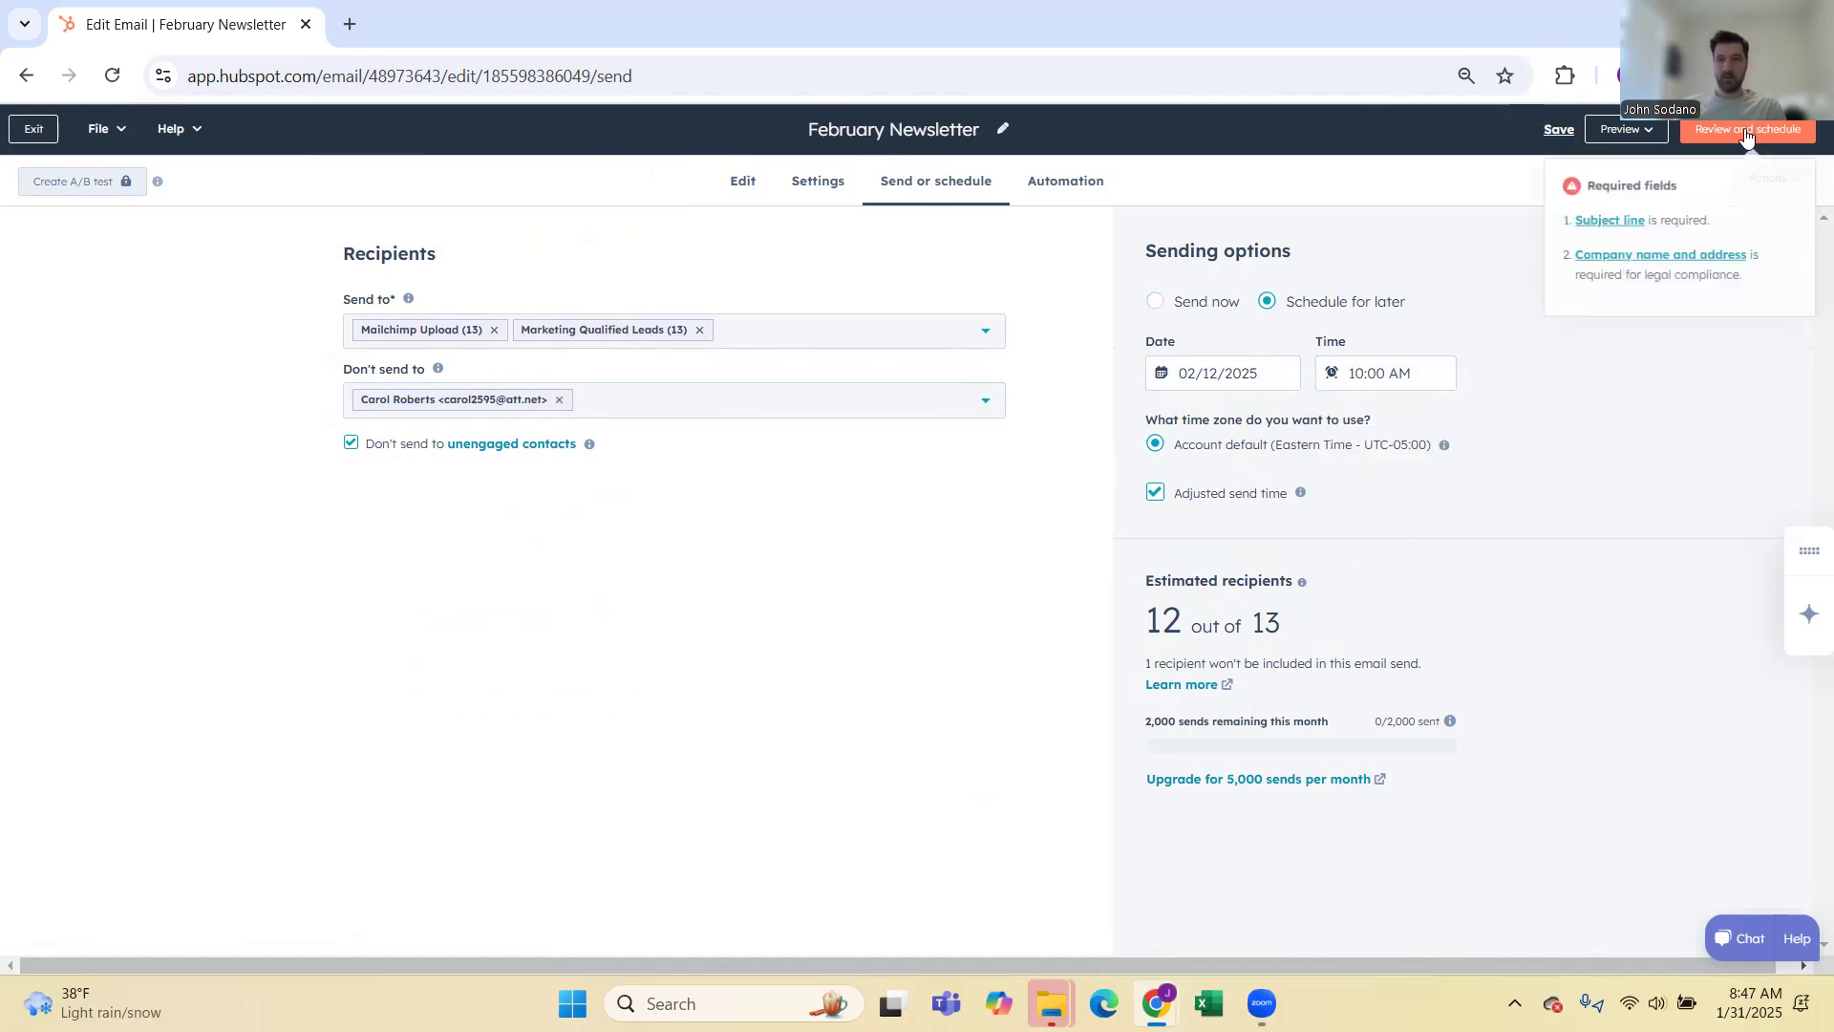
{"action": "left_click", "coordinate": [1017, 252]}
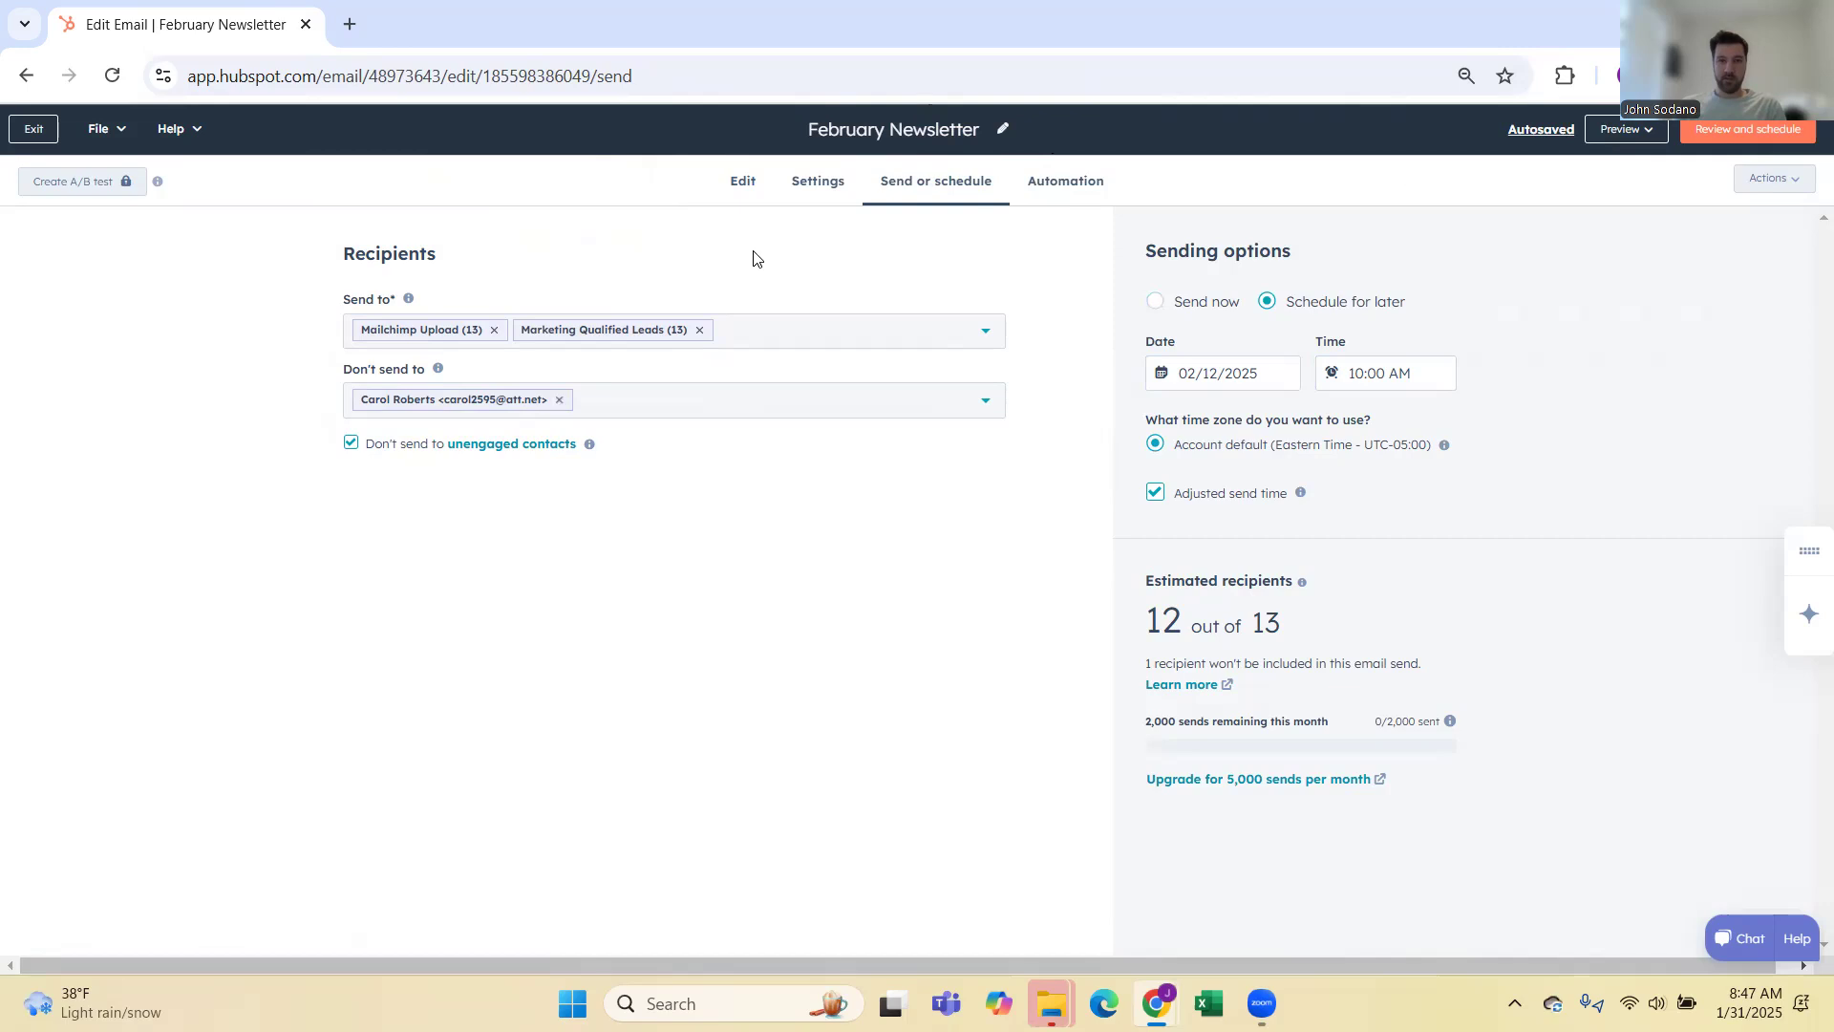
{"action": "left_click", "coordinate": [36, 137]}
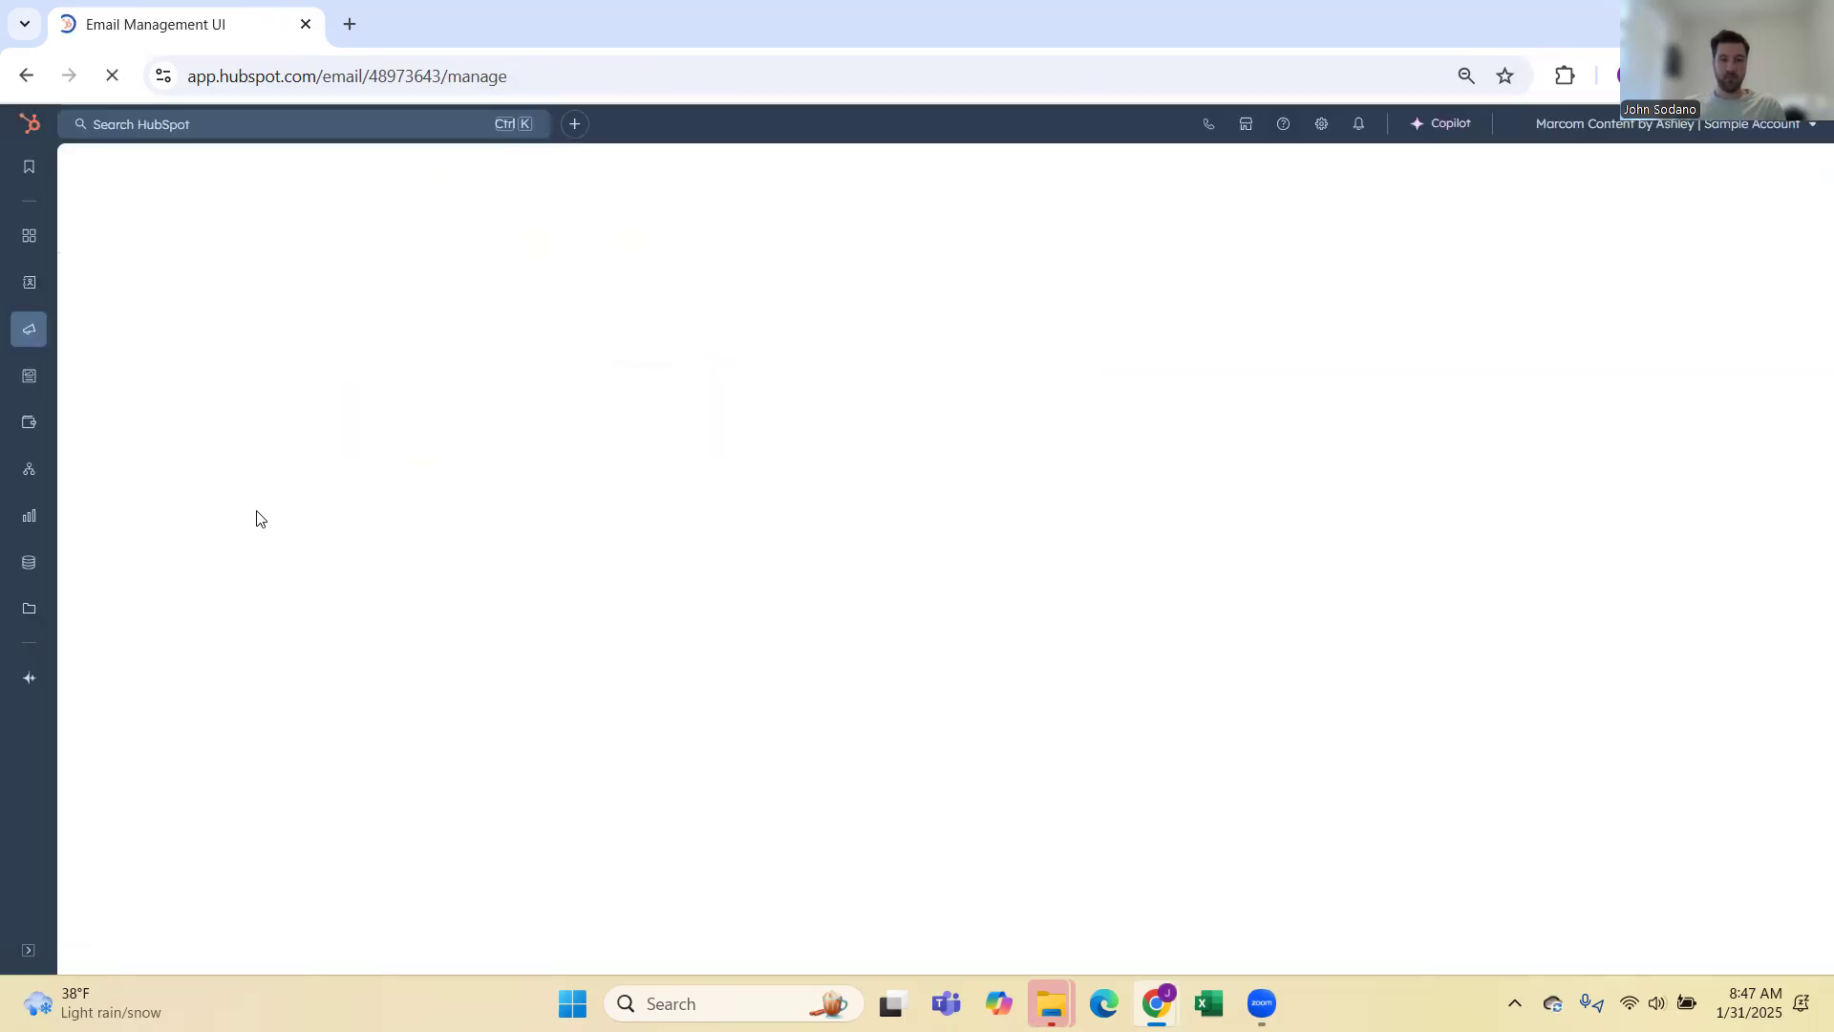